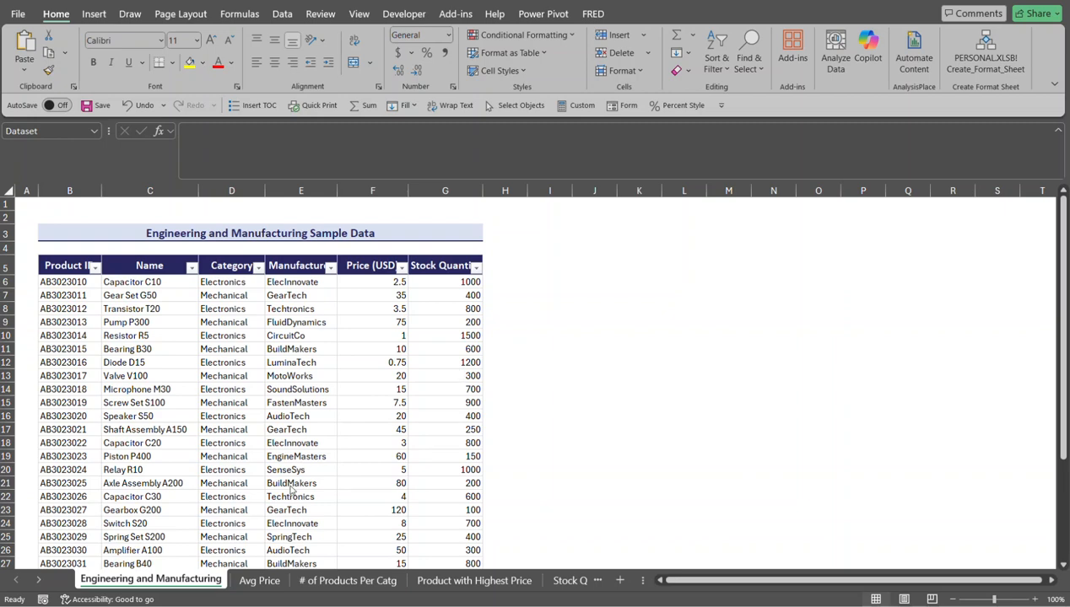
Step: On the Avg Price sheet, calculate the average product price in I8 with =AVERAGE(F8:F38)
left_click(242, 578)
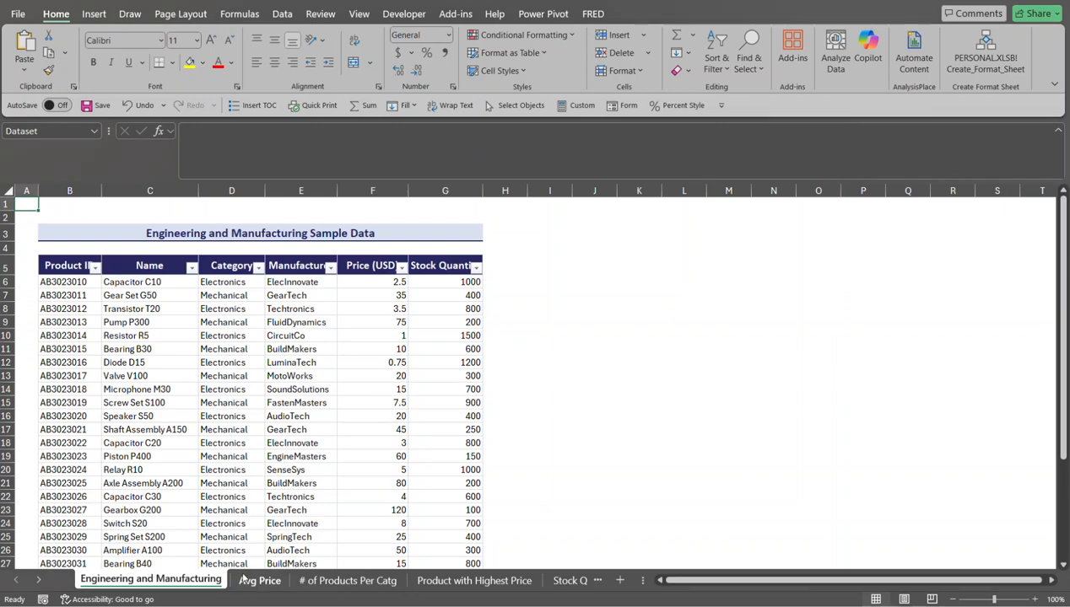
left_click(247, 579)
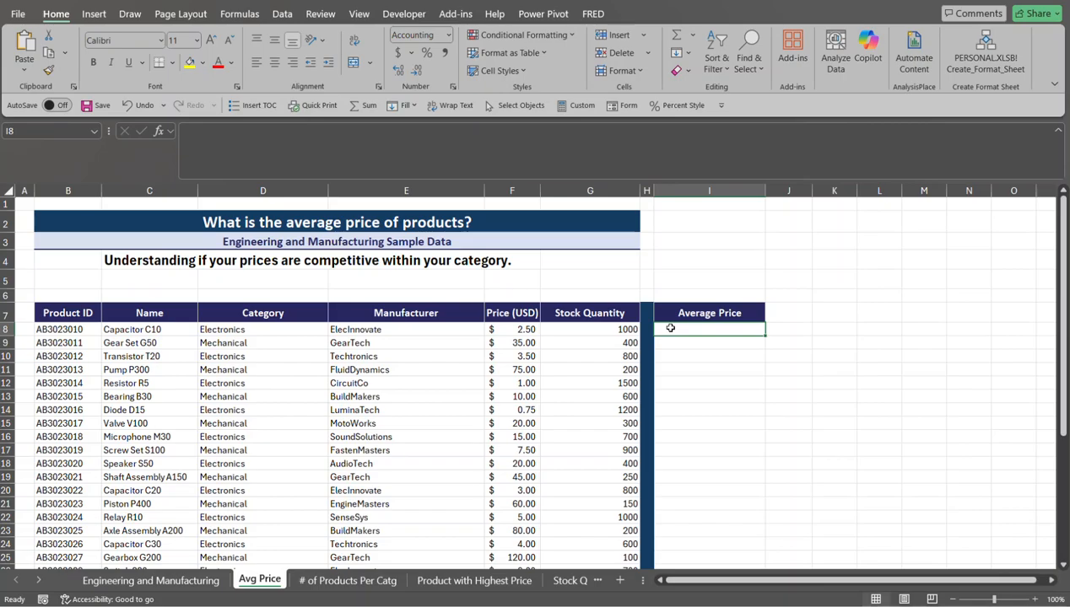
type("=")
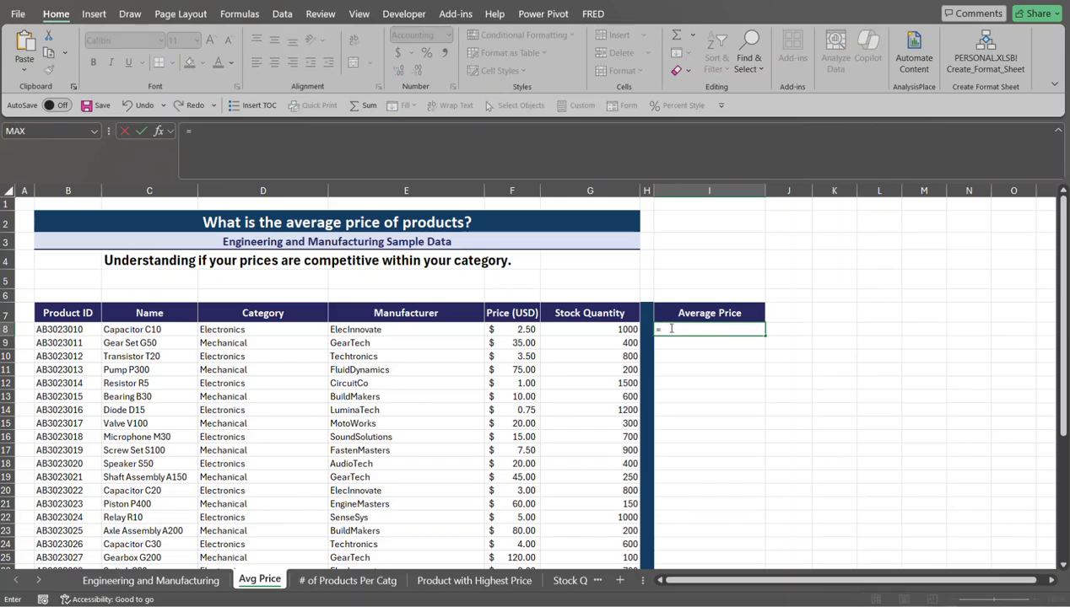
type("aver")
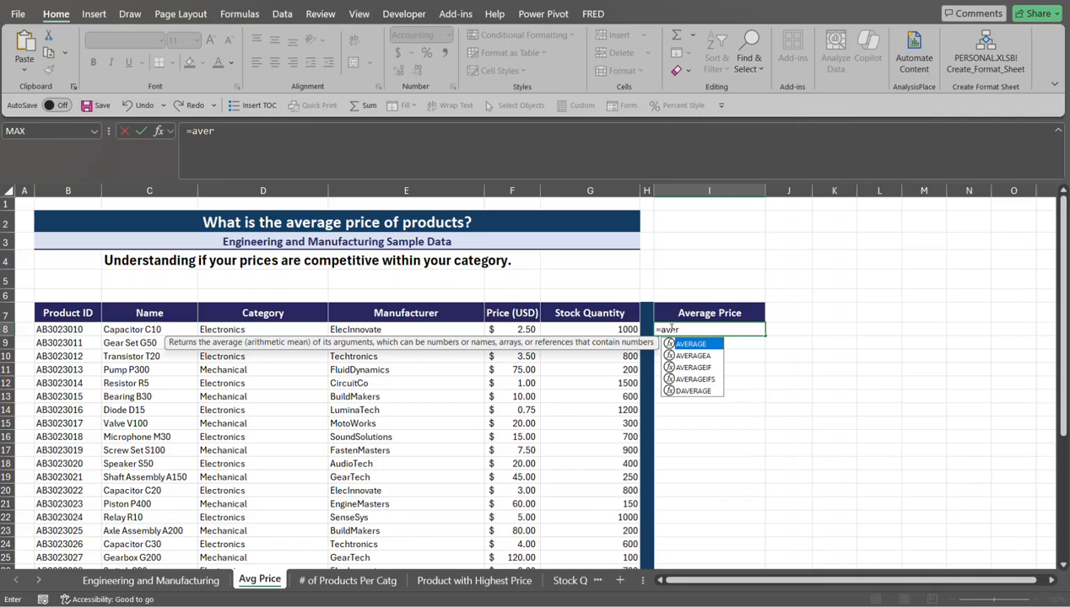
key("Tab")
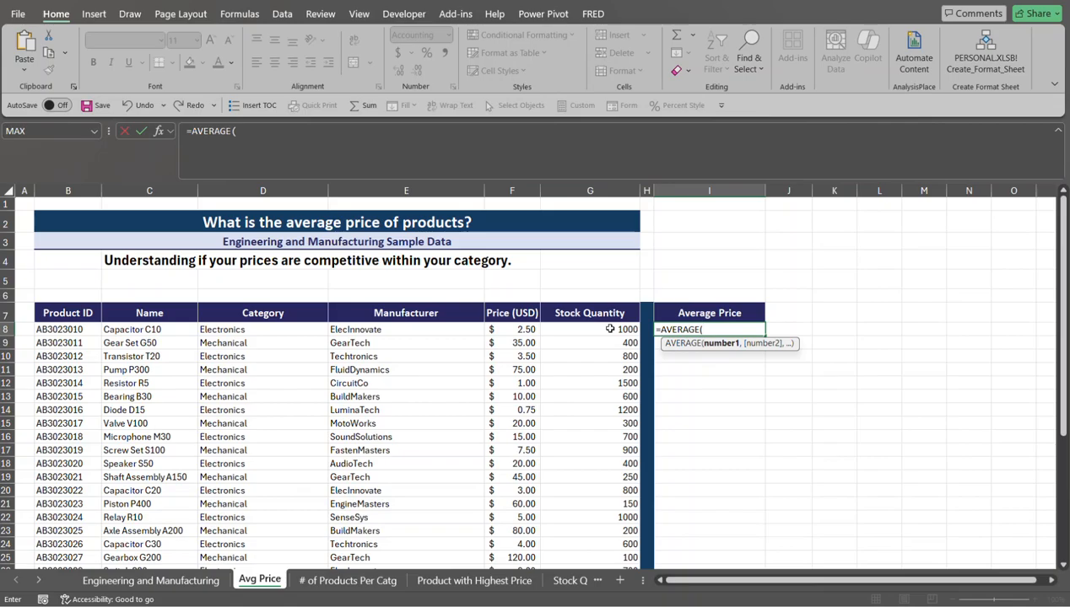
left_click(518, 329)
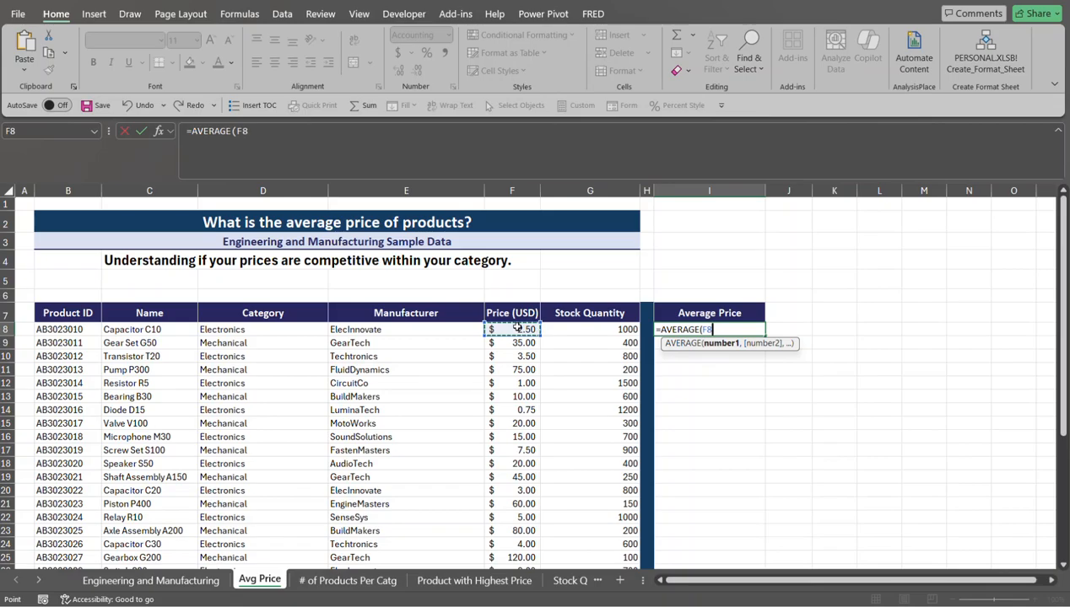
key("ctrl+shift+Down")
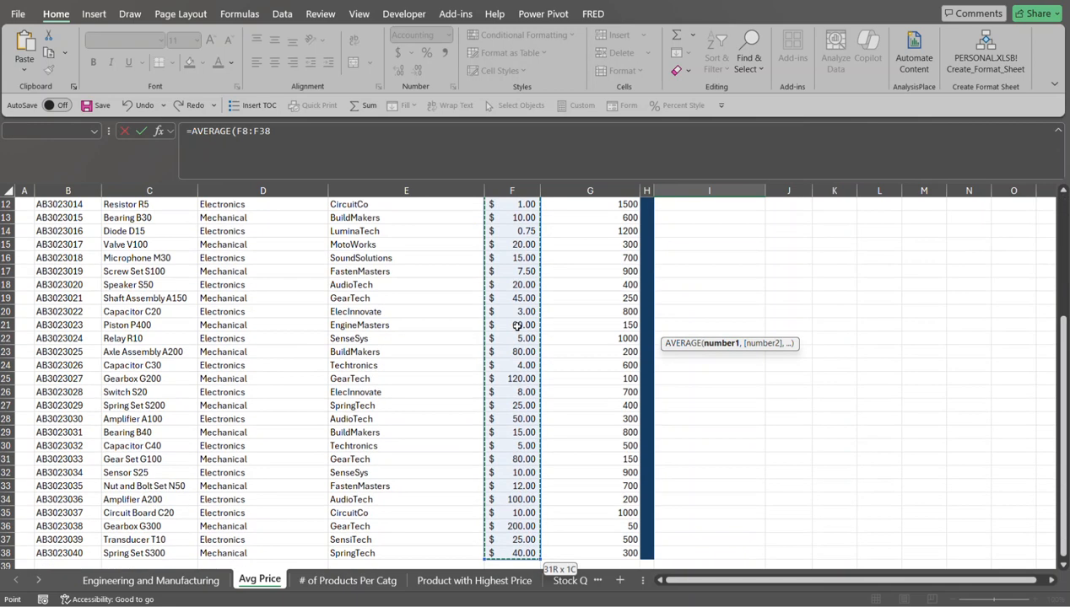
scroll(517, 326, "up", 4)
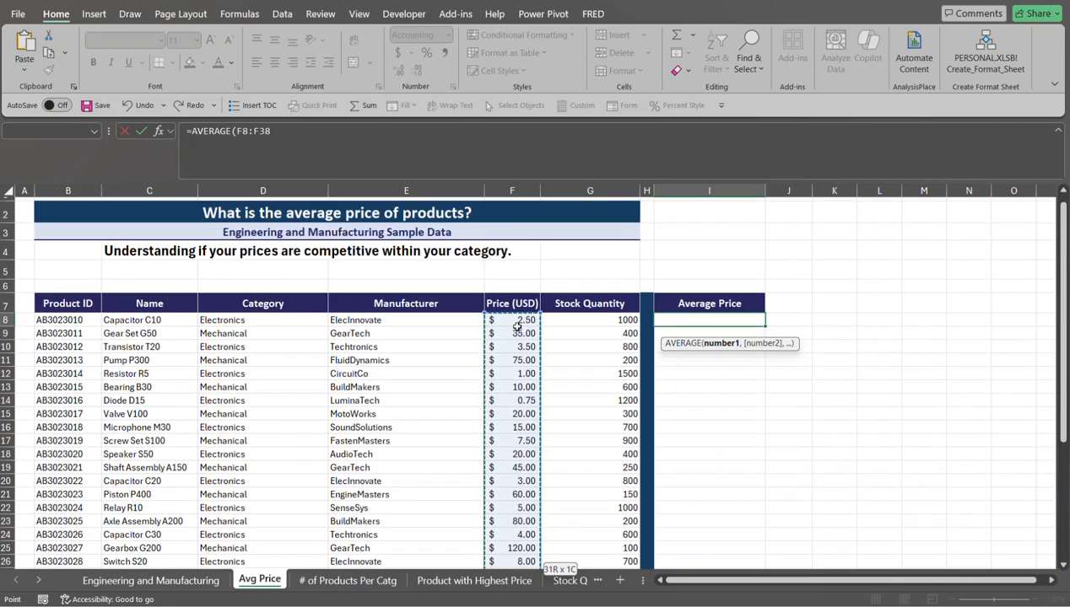
scroll(517, 326, "up", 1)
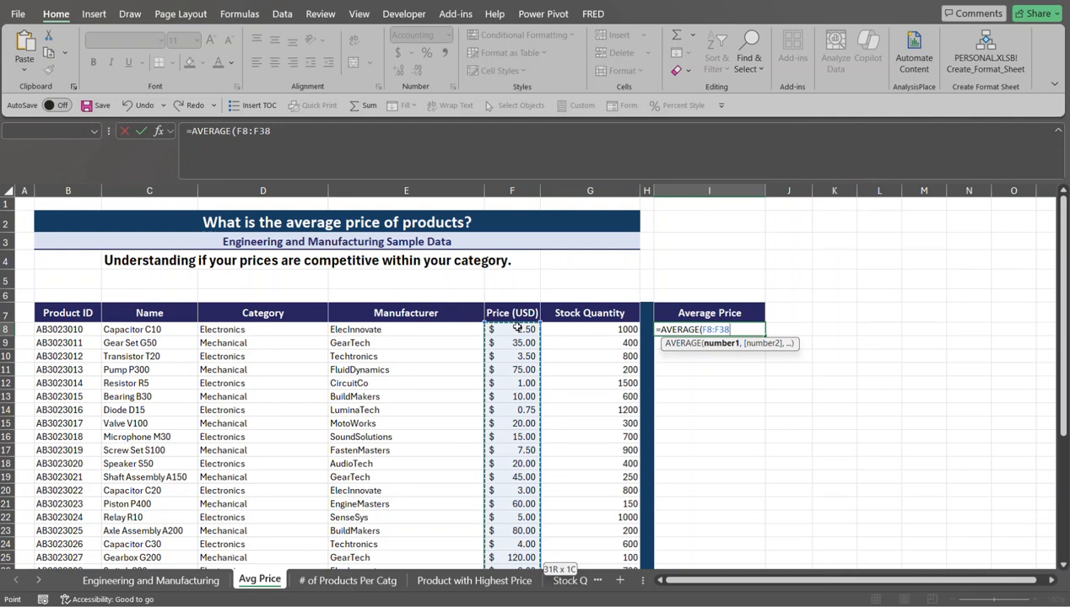
type(")")
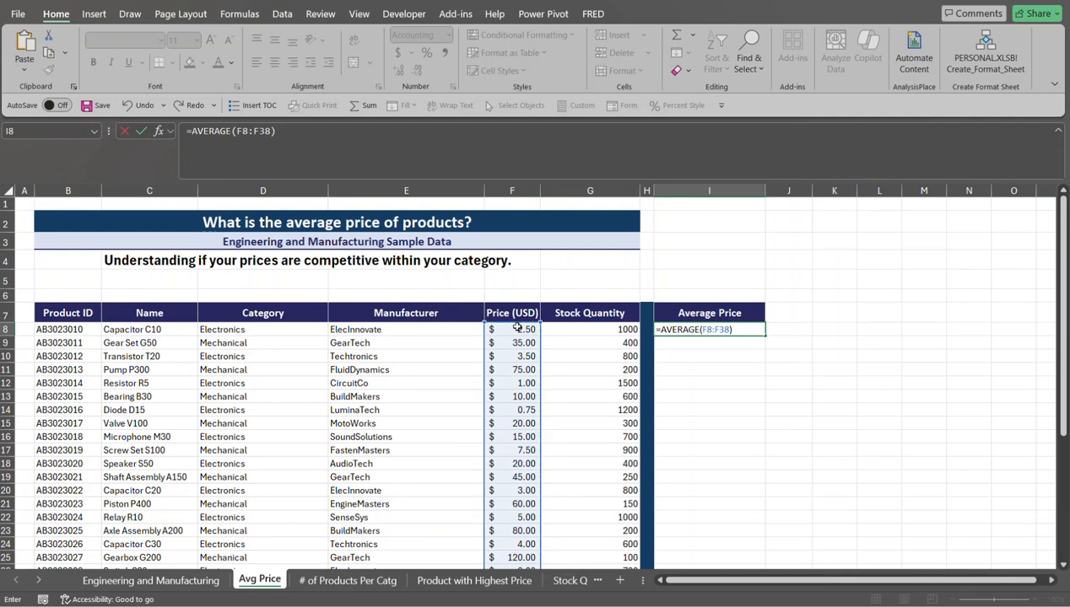
key("Return")
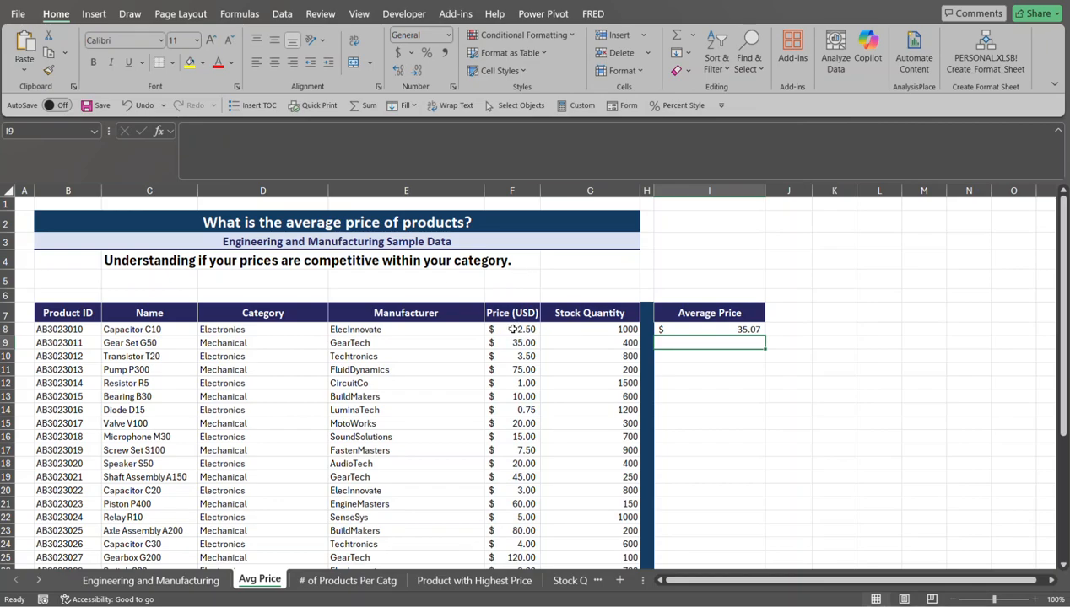
Step: Check the summary statistics of the prices in F8:F38 against the average formula in I8
left_click(512, 329)
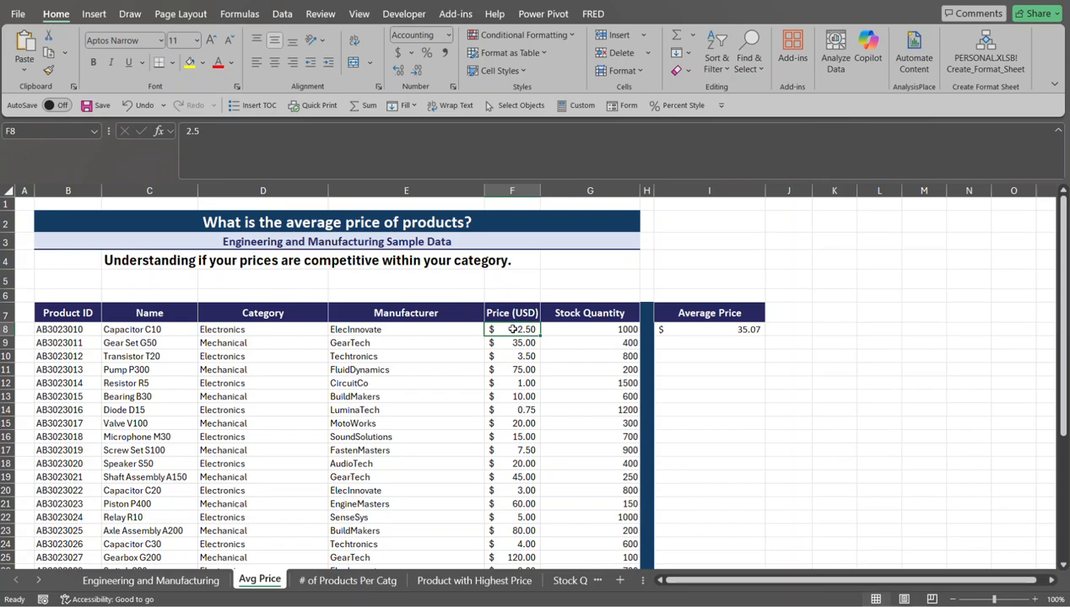
key("ctrl+shift+Down")
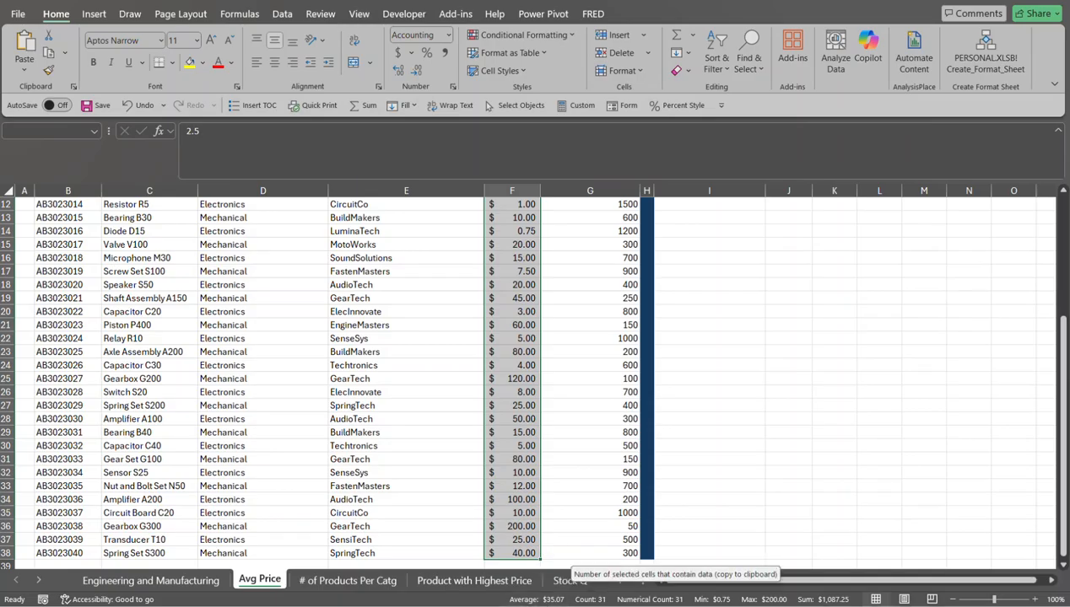
scroll(441, 339, "up", 4)
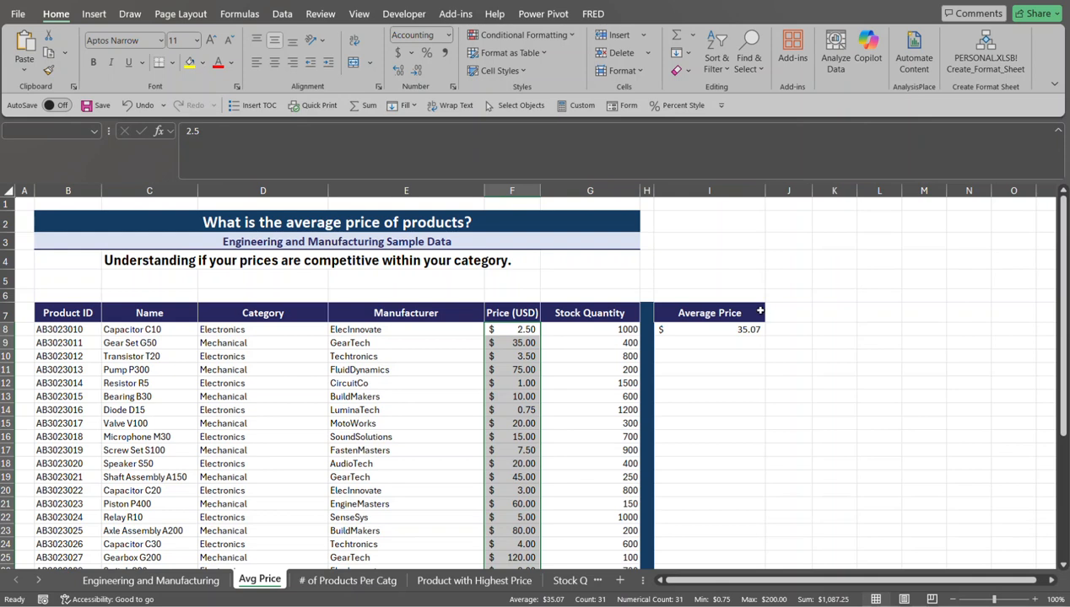
left_click(740, 329)
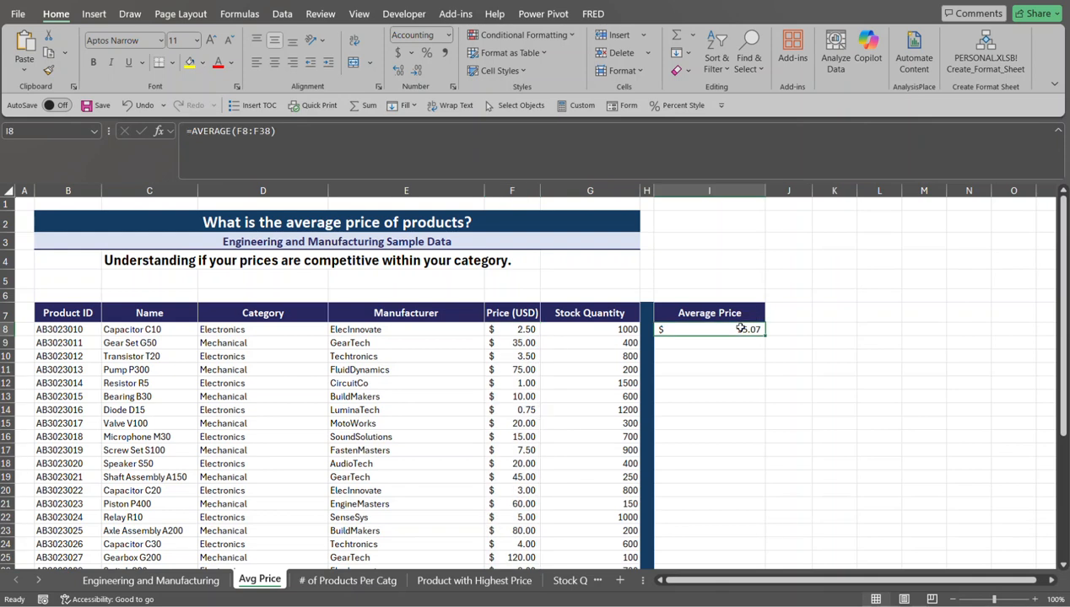
Step: On the # of Products Per Catg sheet, list the unique categories from I8 with =UNIQUE(D8:D38)
left_click(390, 581)
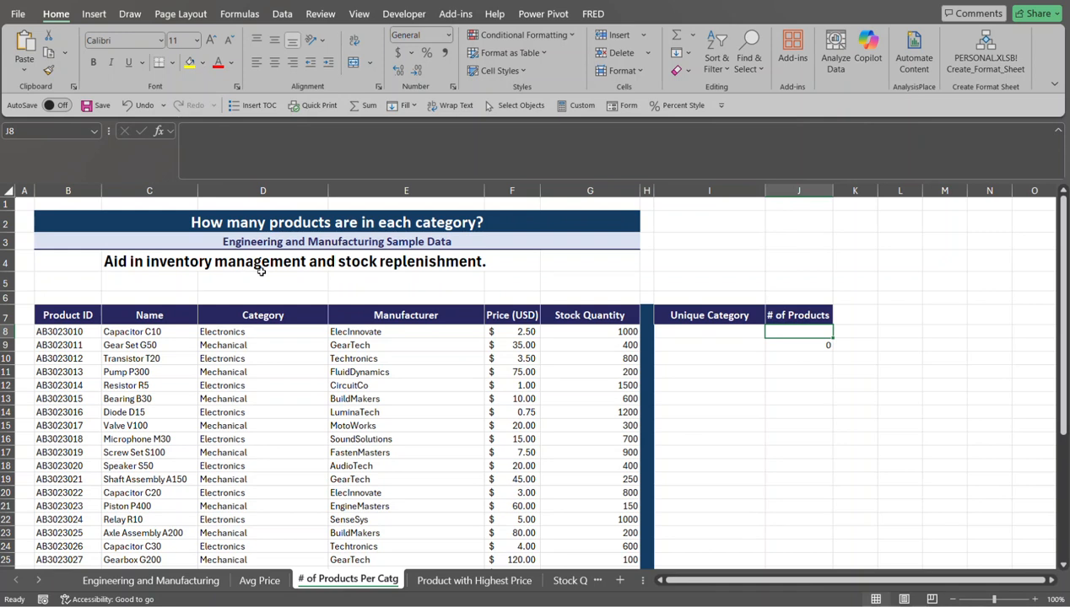
left_click(717, 332)
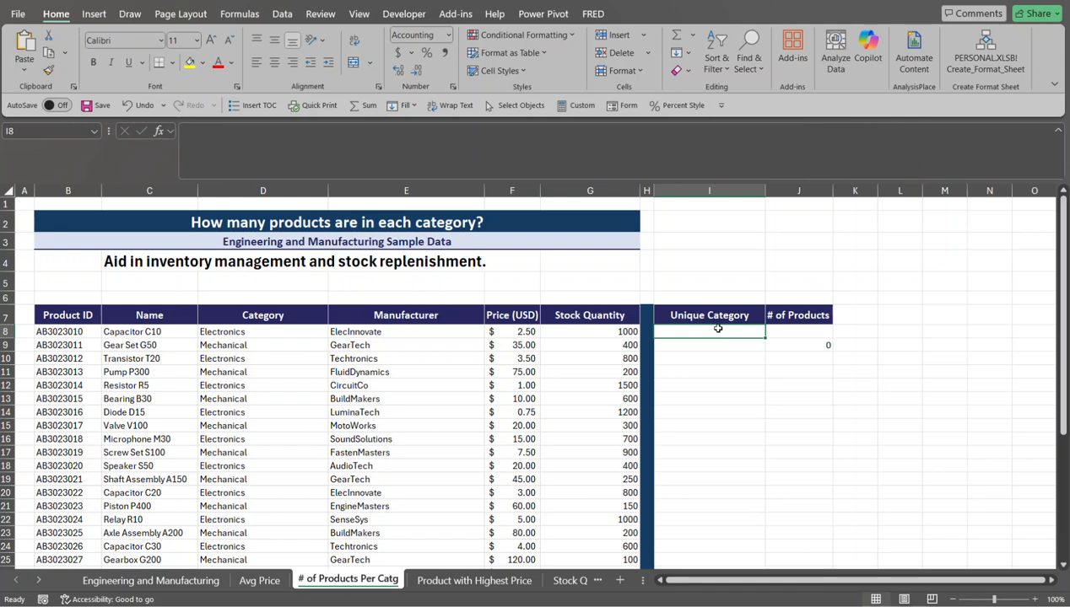
type("=")
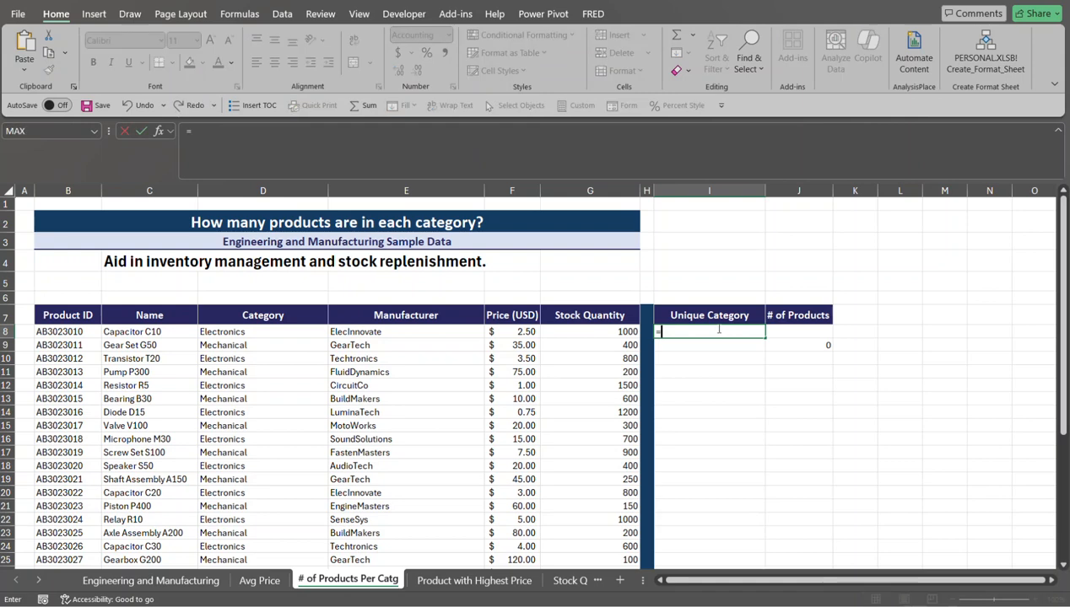
type("un")
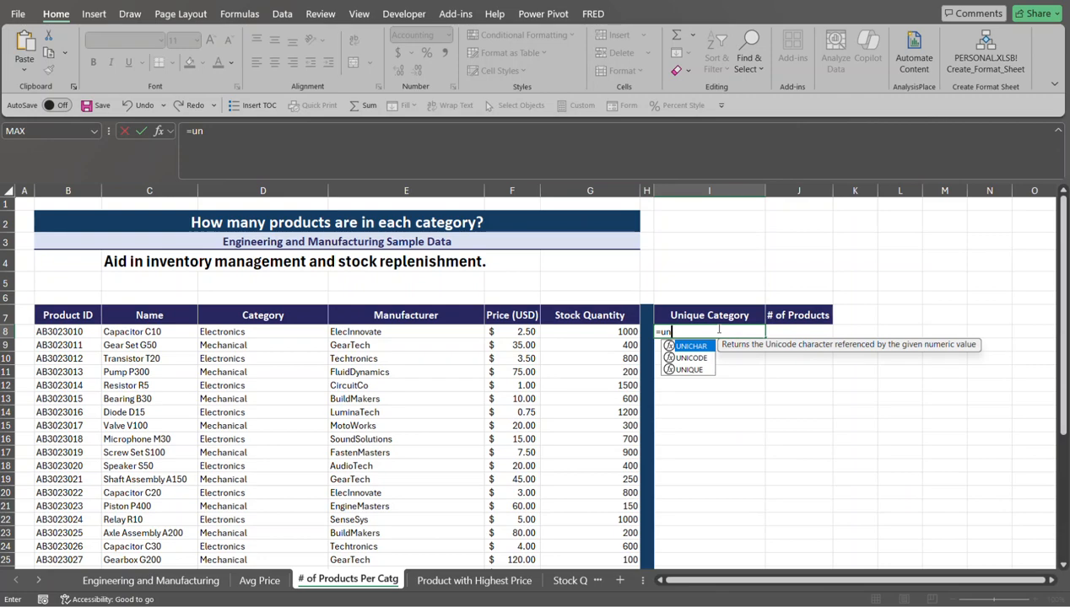
key("Down")
key("Down")
key("Tab")
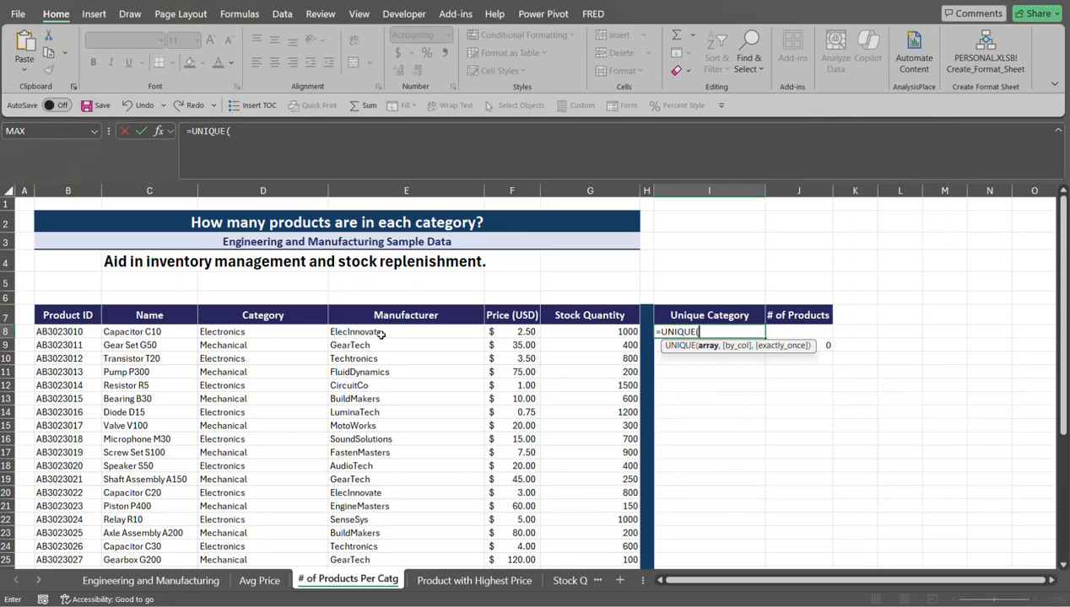
left_click(268, 331)
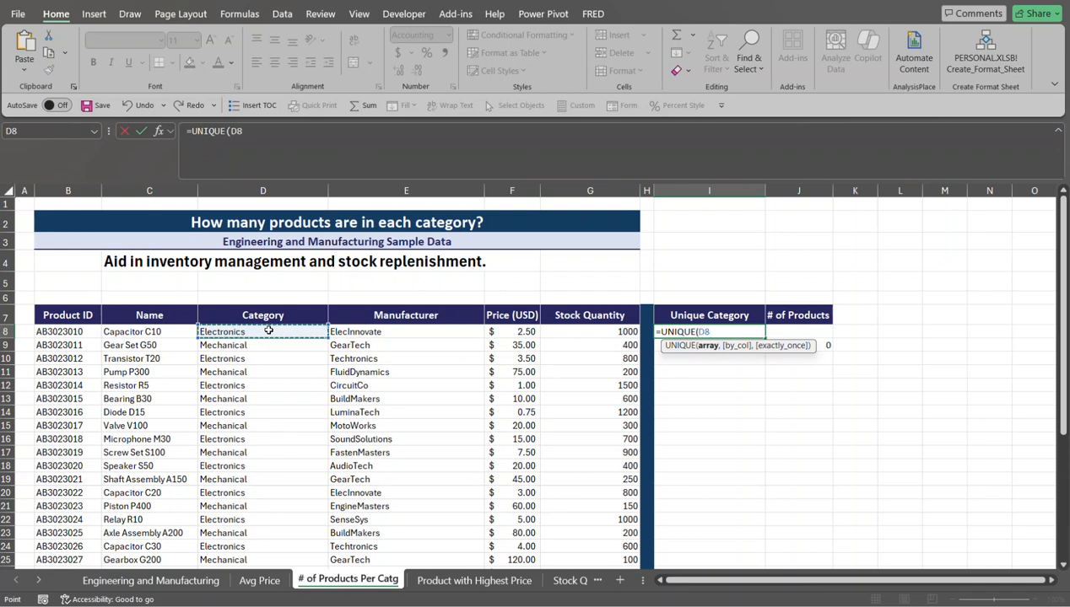
key("ctrl+shift+Down")
scroll(268, 330, "up", 4)
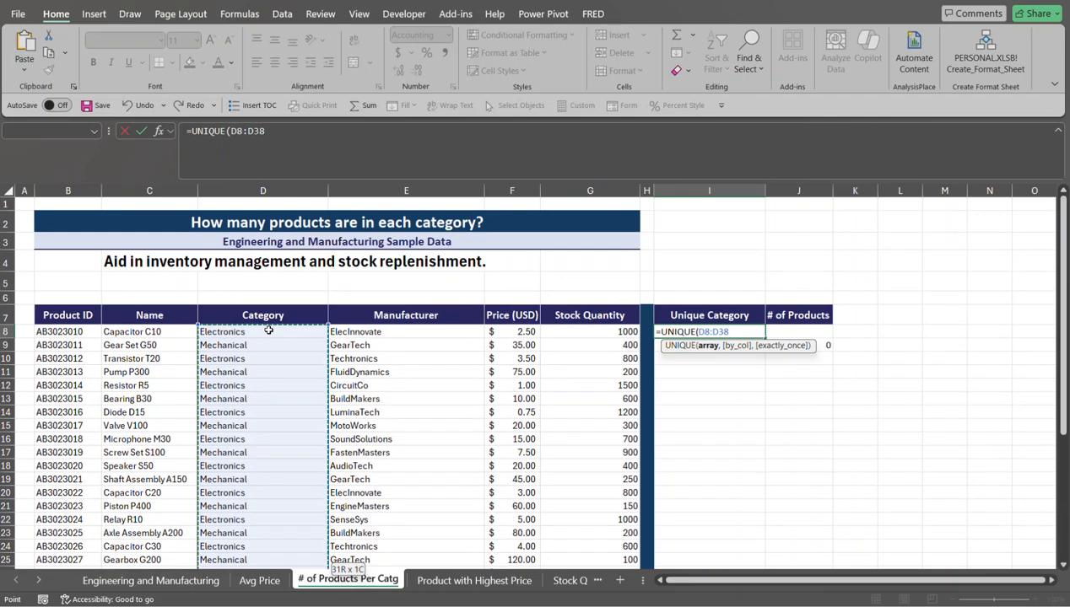
type(")")
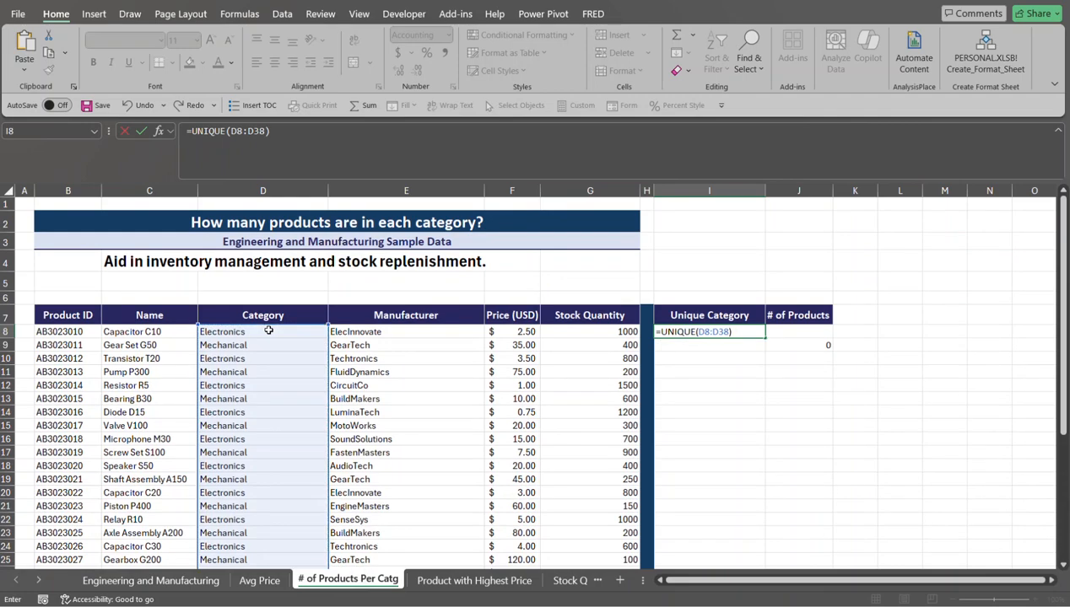
key("Return")
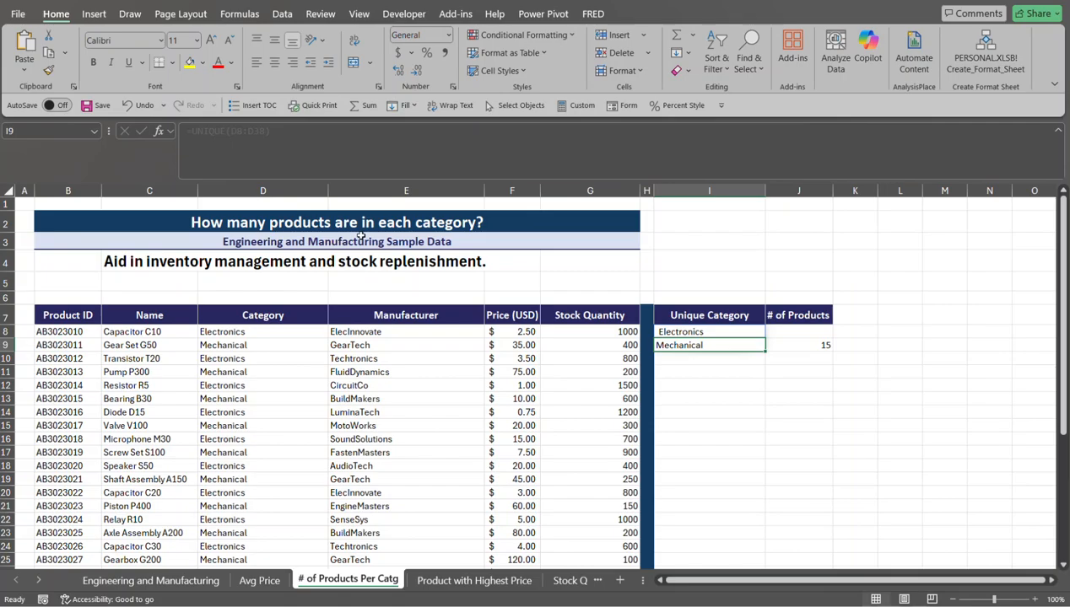
Step: Clear the leftover COUNTIF formula from J9, beside the Mechanical category
left_click(703, 332)
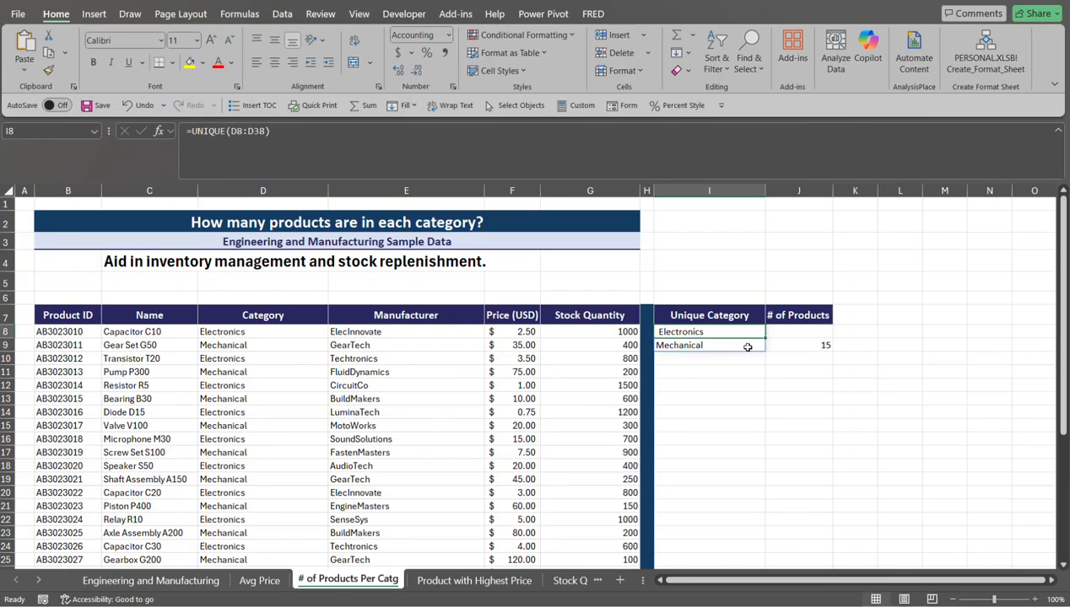
left_click(778, 335)
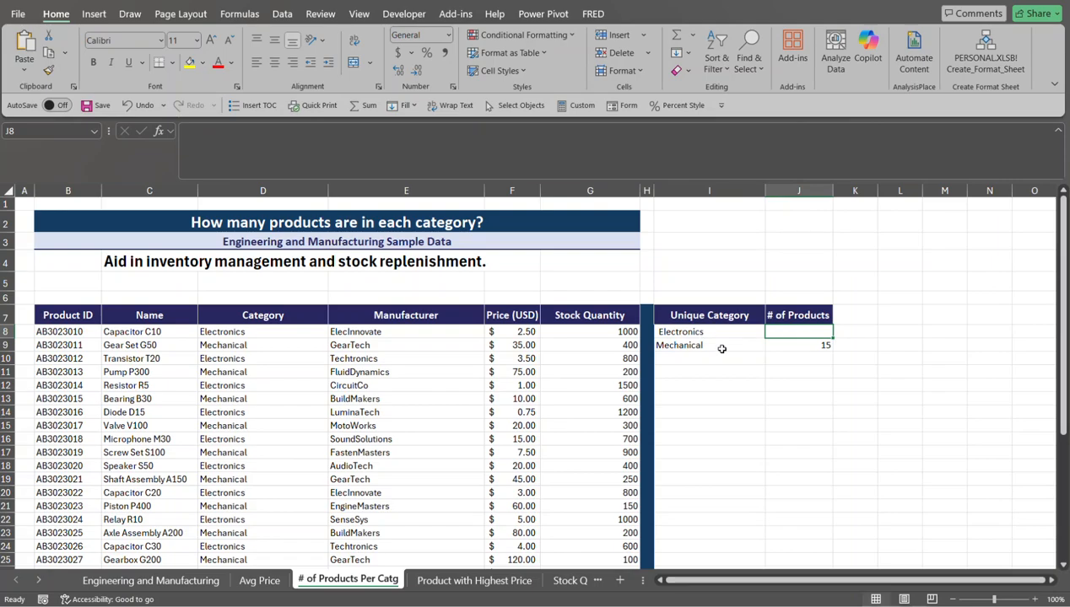
left_click(802, 345)
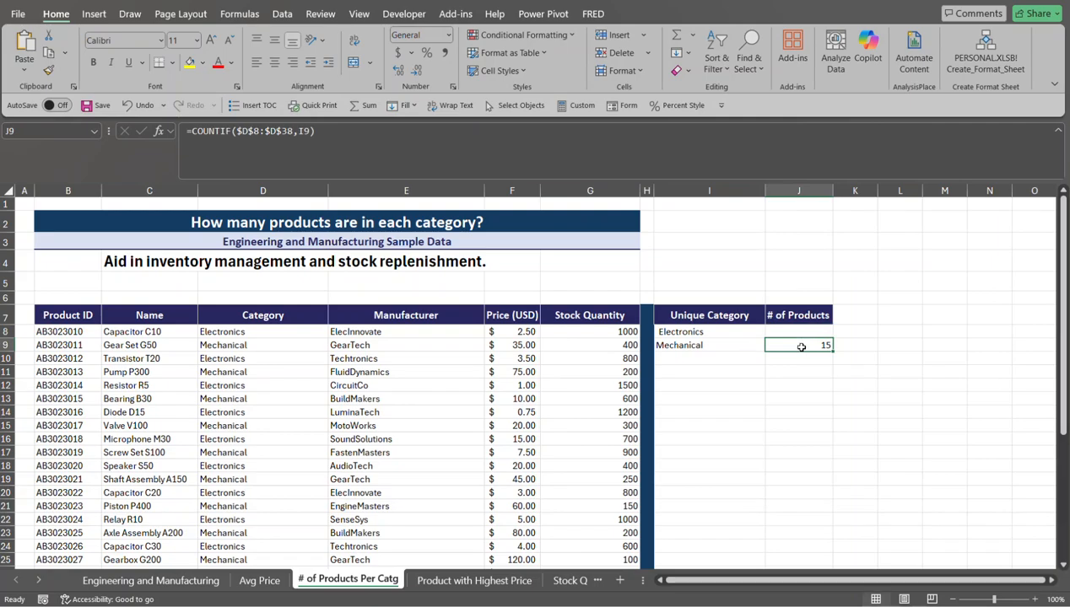
key("Delete")
Step: Count the Electronics products in J8 with =COUNTIF($D$8:$D$38,I8) and fill the formula down to J9 for Mechanical
left_click(806, 328)
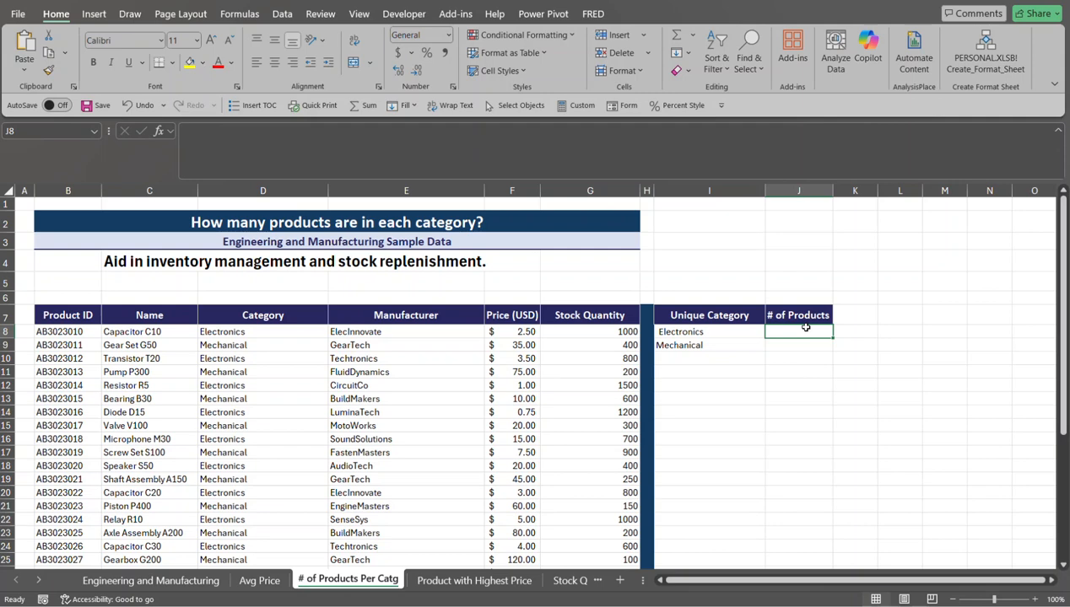
type("=")
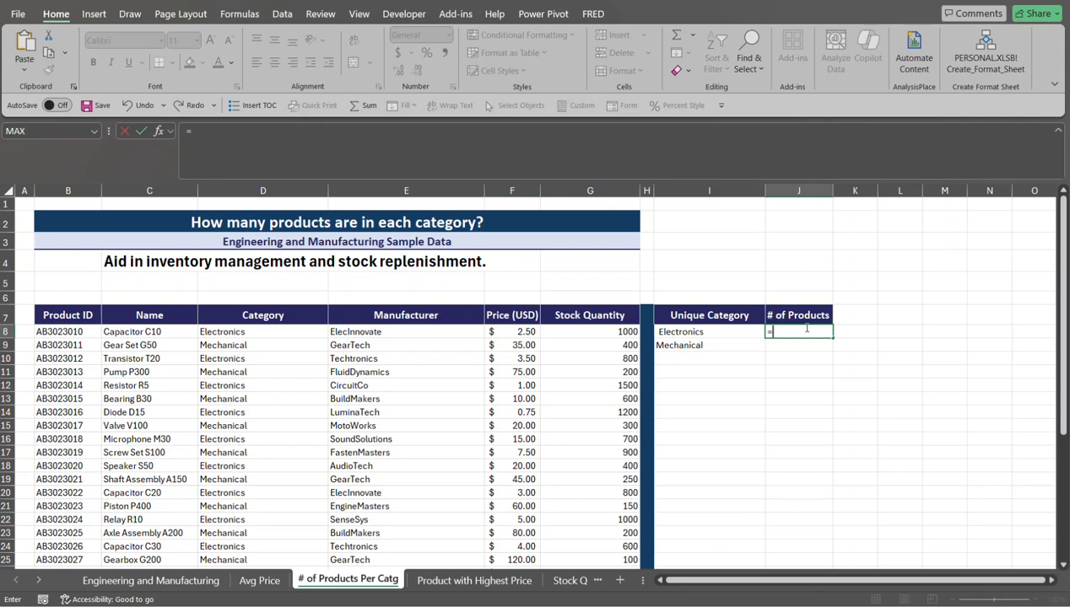
type("co")
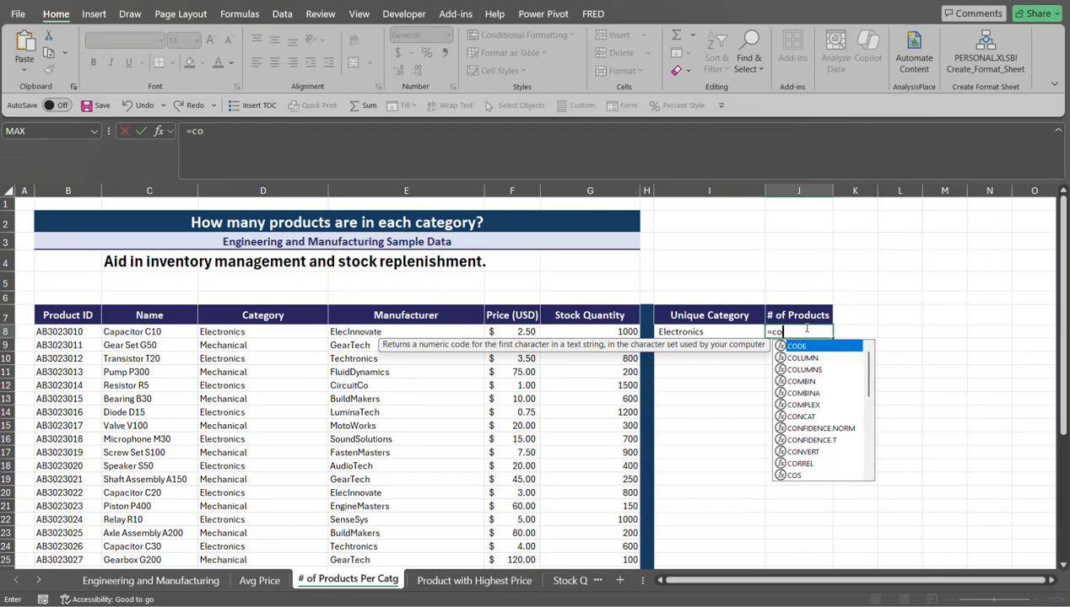
type("unt")
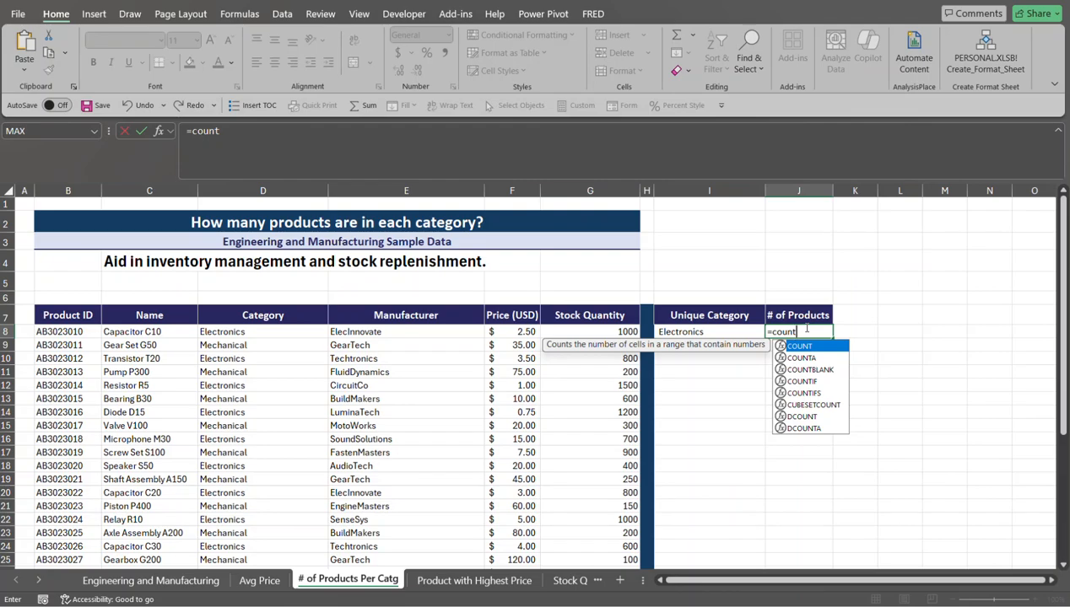
type("if")
key("Tab")
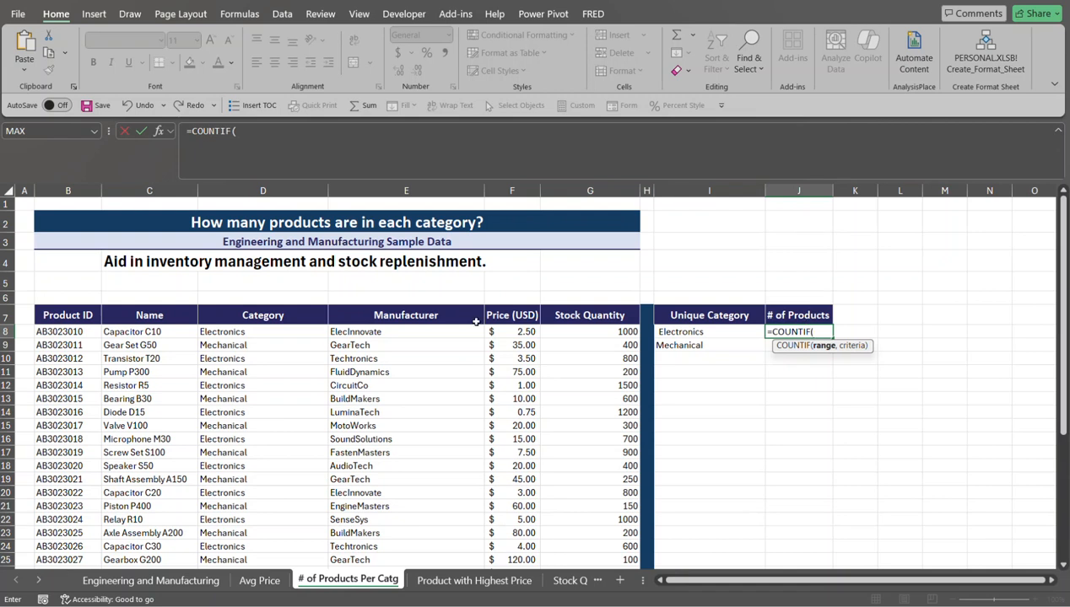
left_click(310, 334)
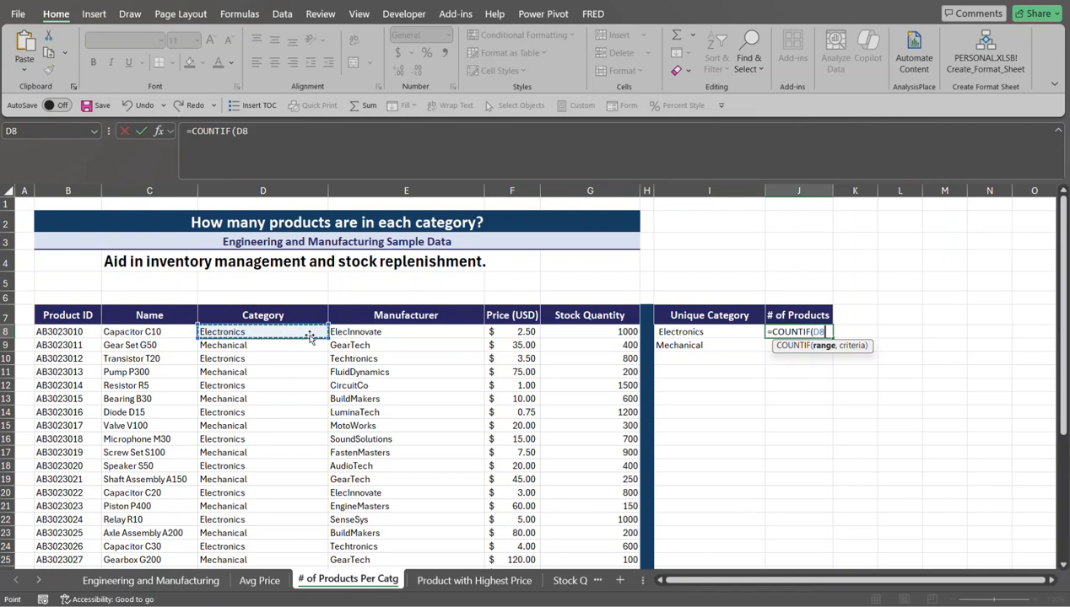
key("ctrl+shift+Down")
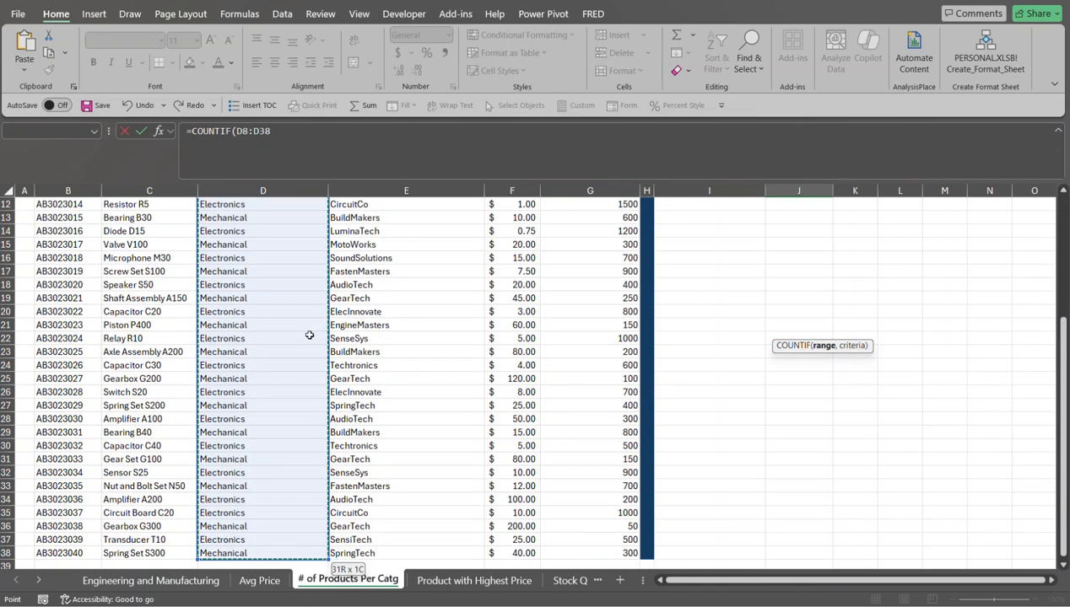
scroll(310, 335, "up", 4)
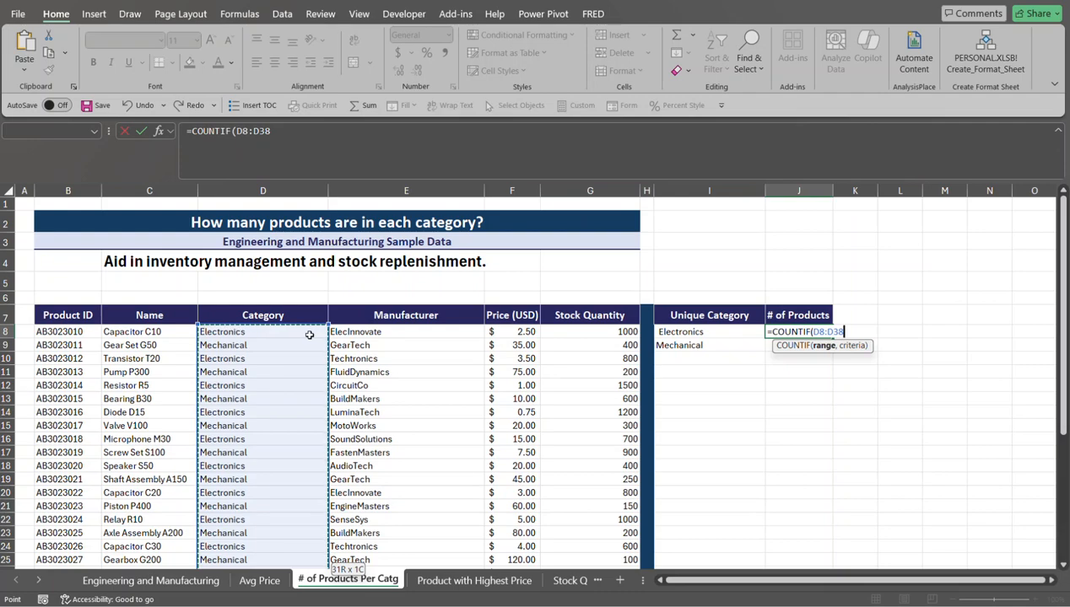
key("F4")
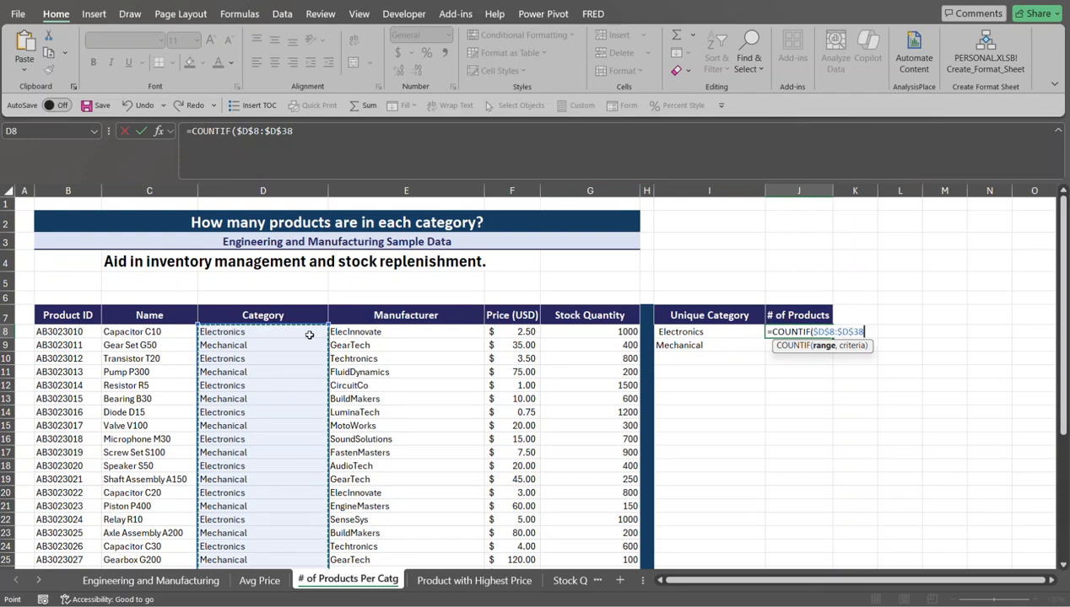
type(",")
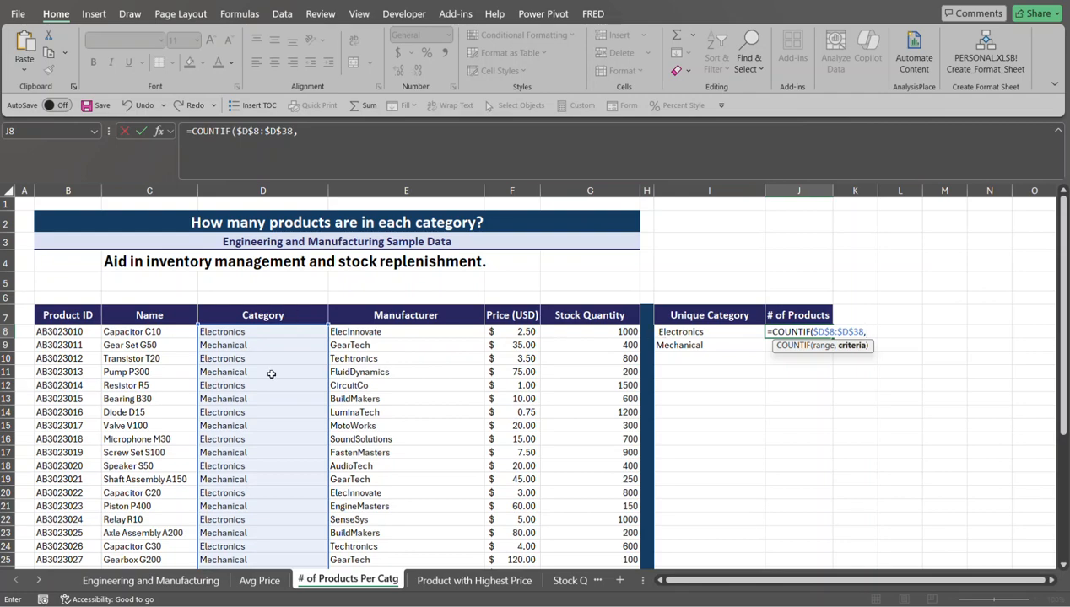
left_click(722, 335)
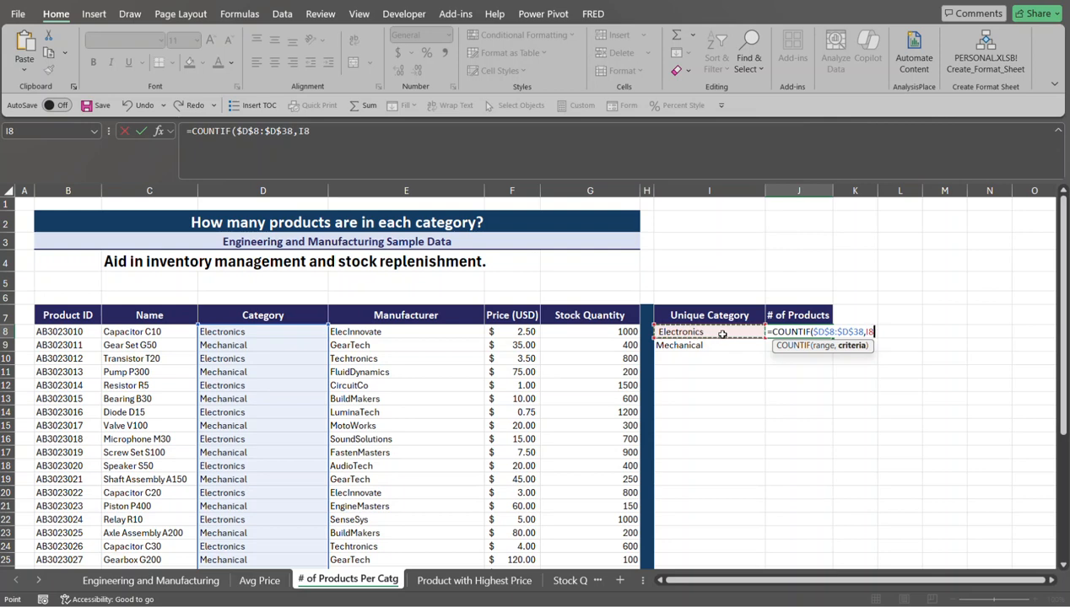
type(")")
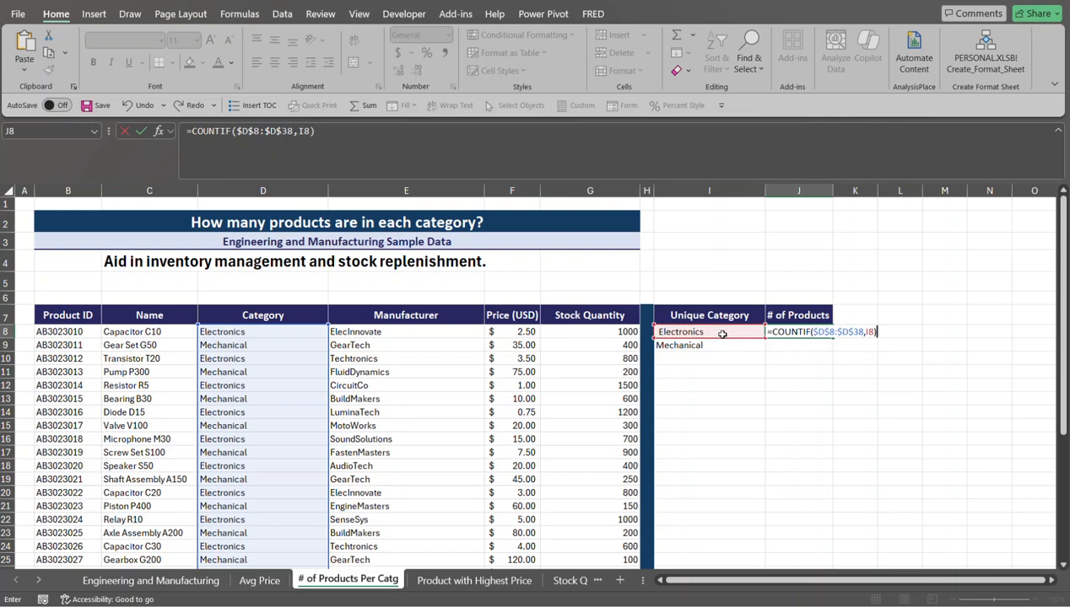
key("Return")
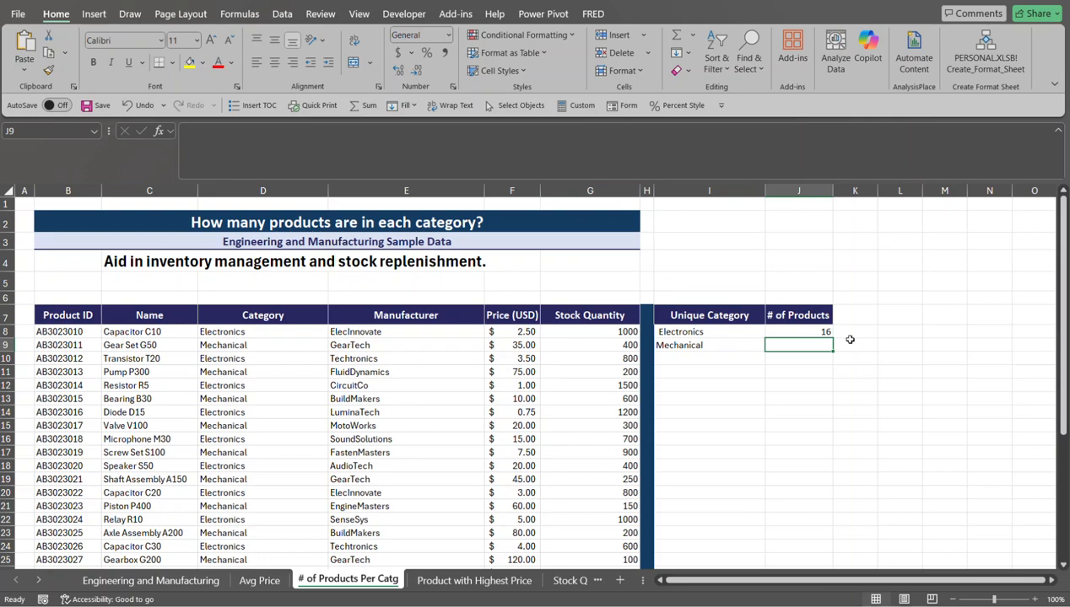
left_click(823, 332)
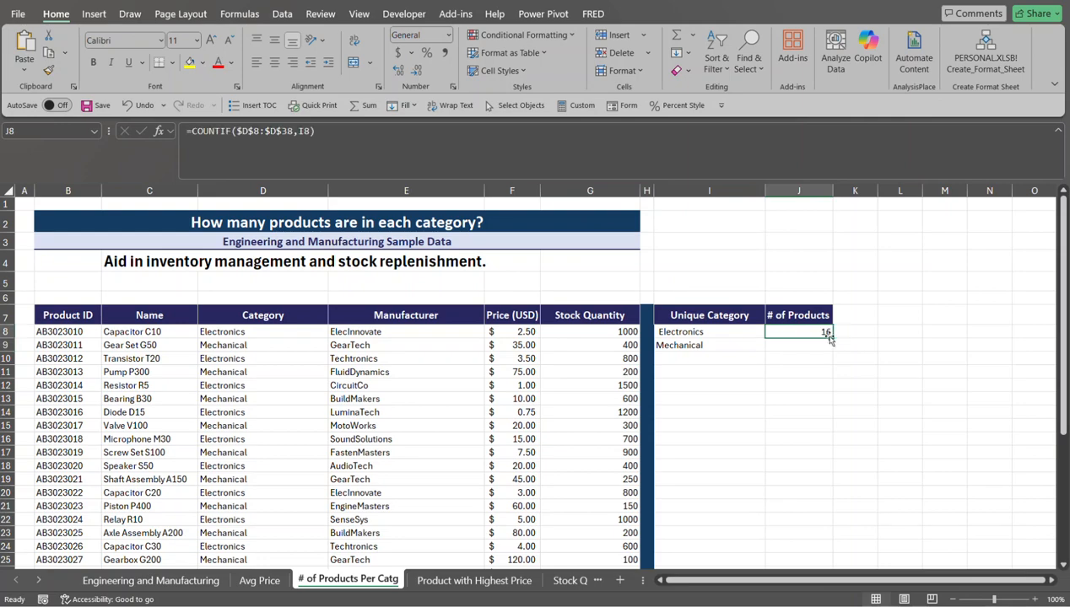
left_click_drag(834, 338, 833, 349)
Step: Add filters to the product table and filter the Category column to show only Electronics
left_click(434, 357)
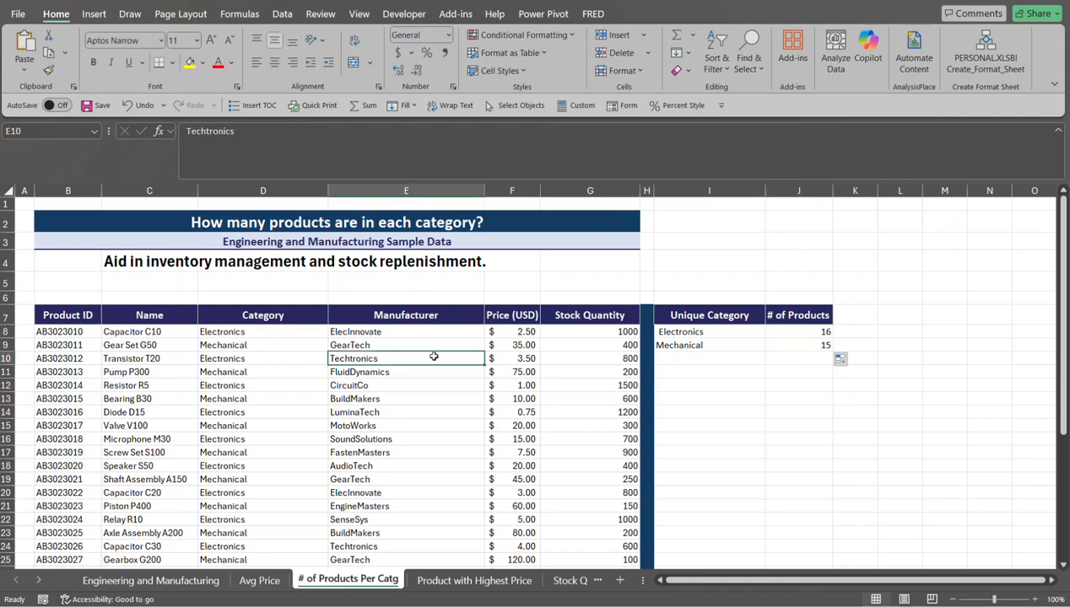
key("ctrl+shift+l")
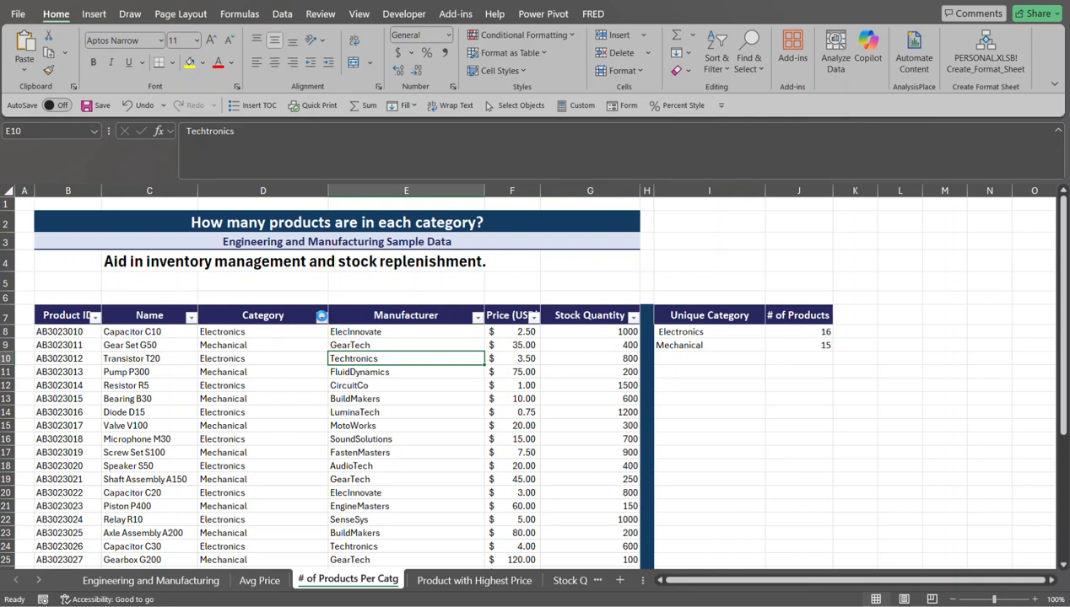
left_click(322, 317)
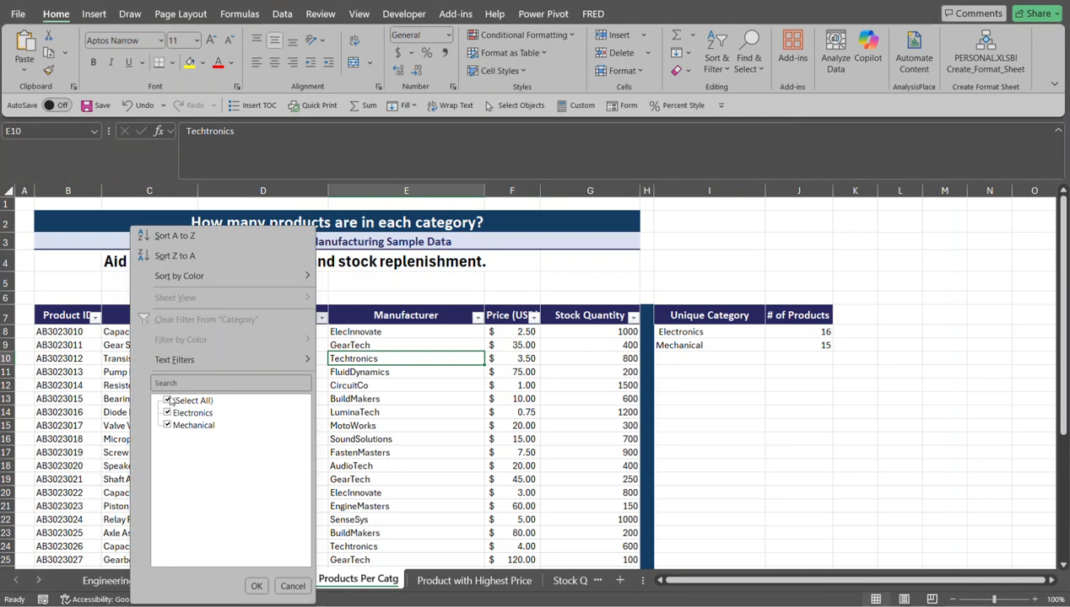
left_click(169, 401)
left_click(167, 412)
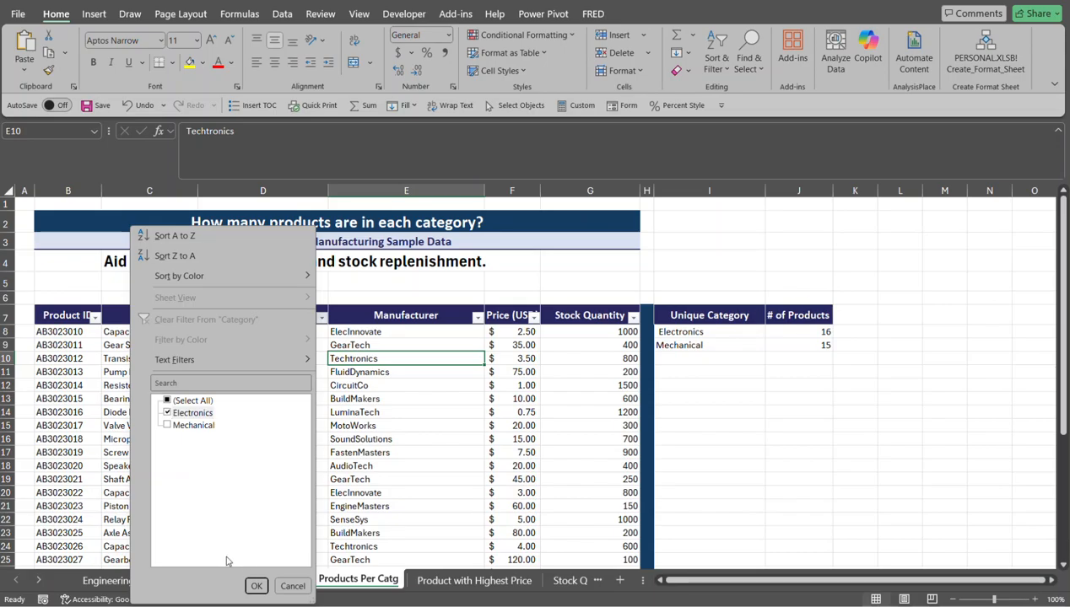
left_click(256, 586)
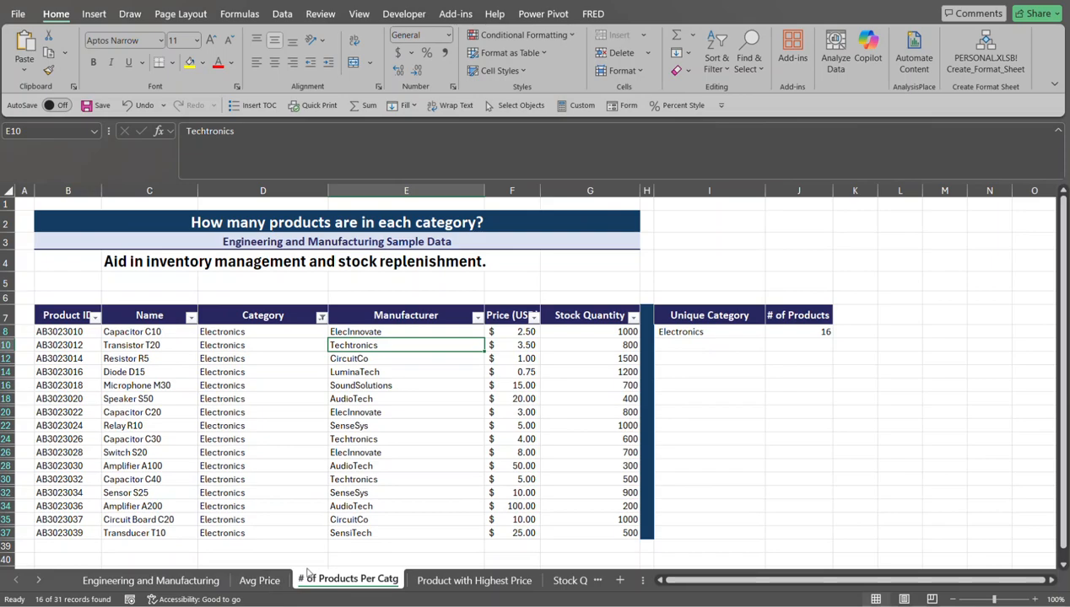
Step: Check the count of the filtered Electronics cells from D8 down against the formula in J8, and remove the table's filter
left_click(414, 330)
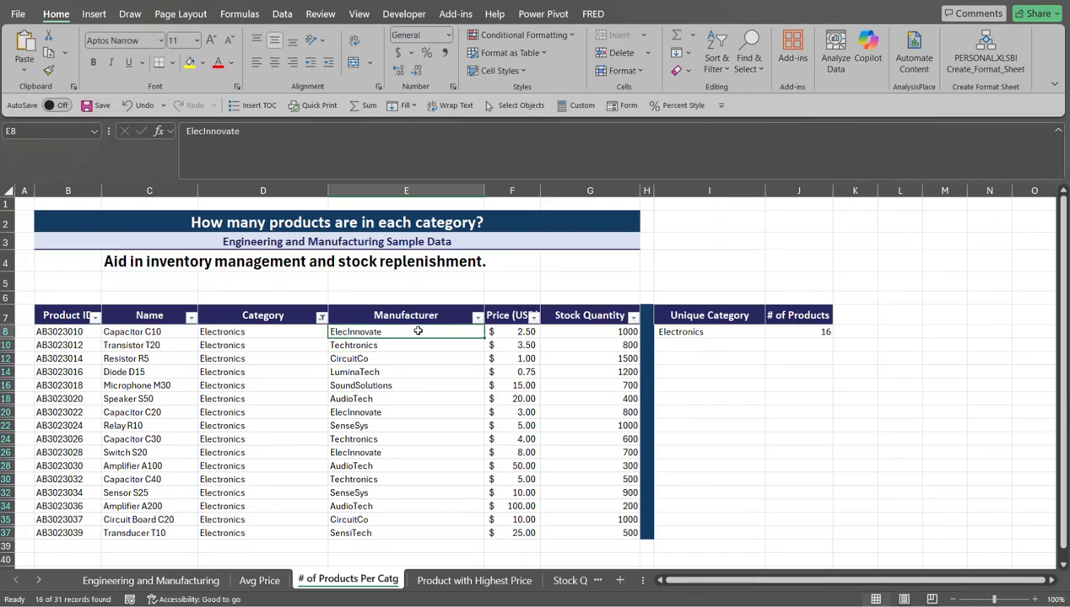
left_click(294, 330)
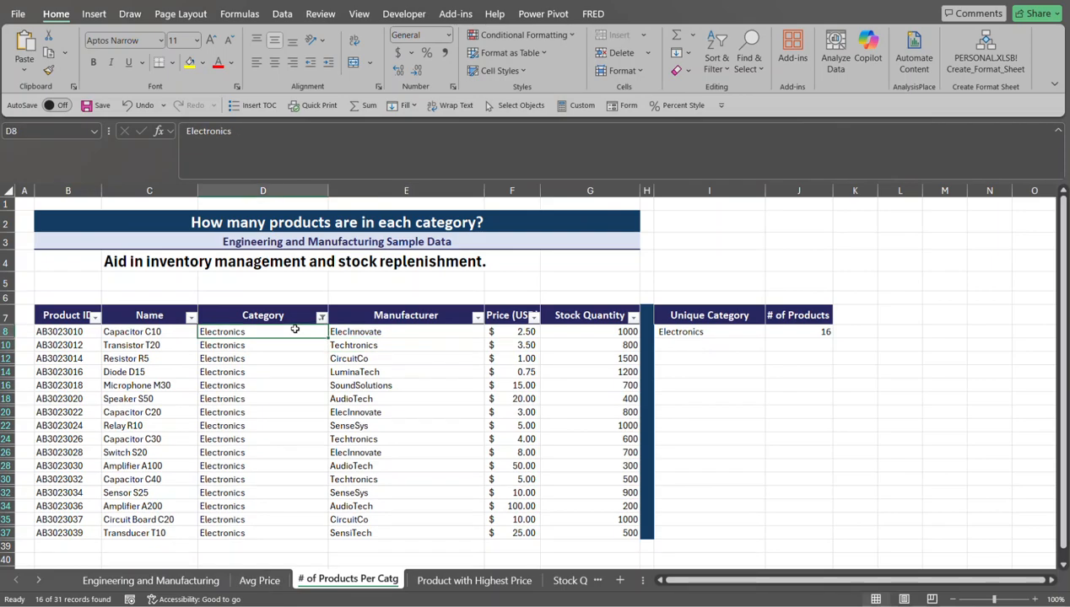
key("ctrl+shift+Down")
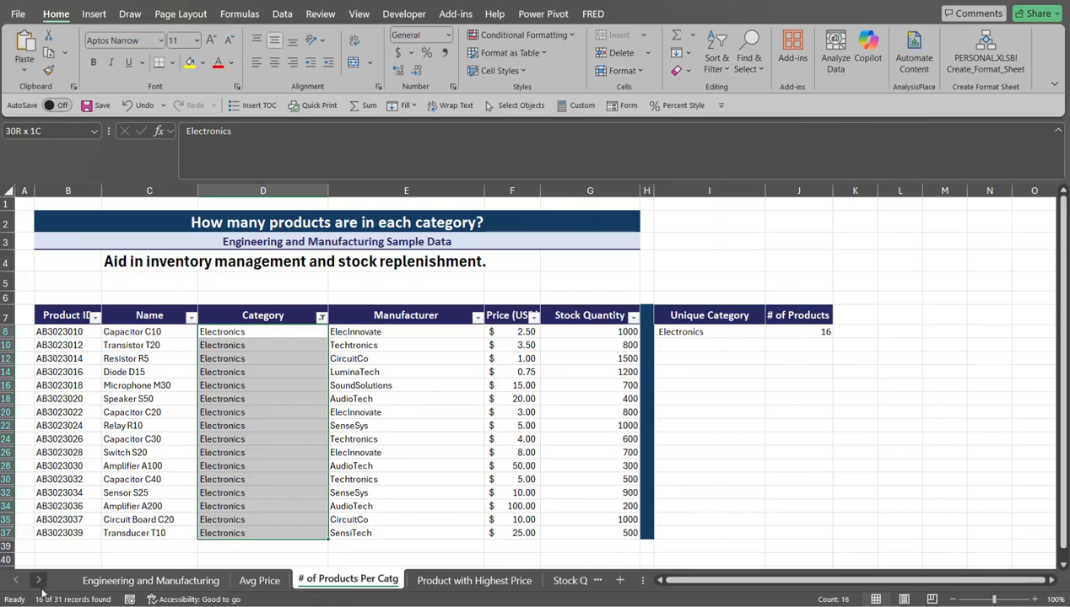
left_click(154, 580)
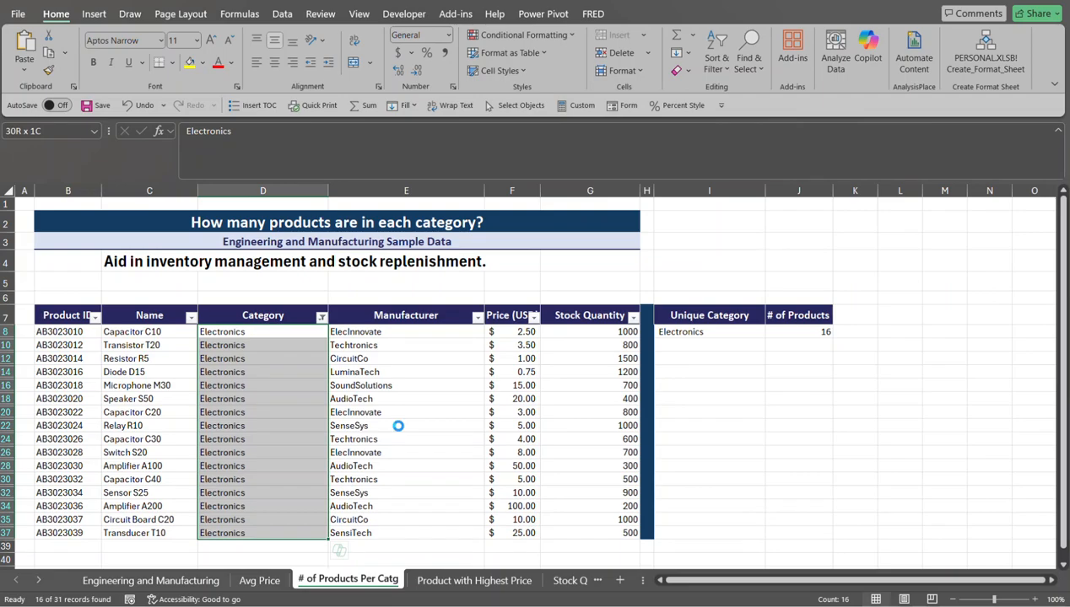
key("ctrl+shift+l")
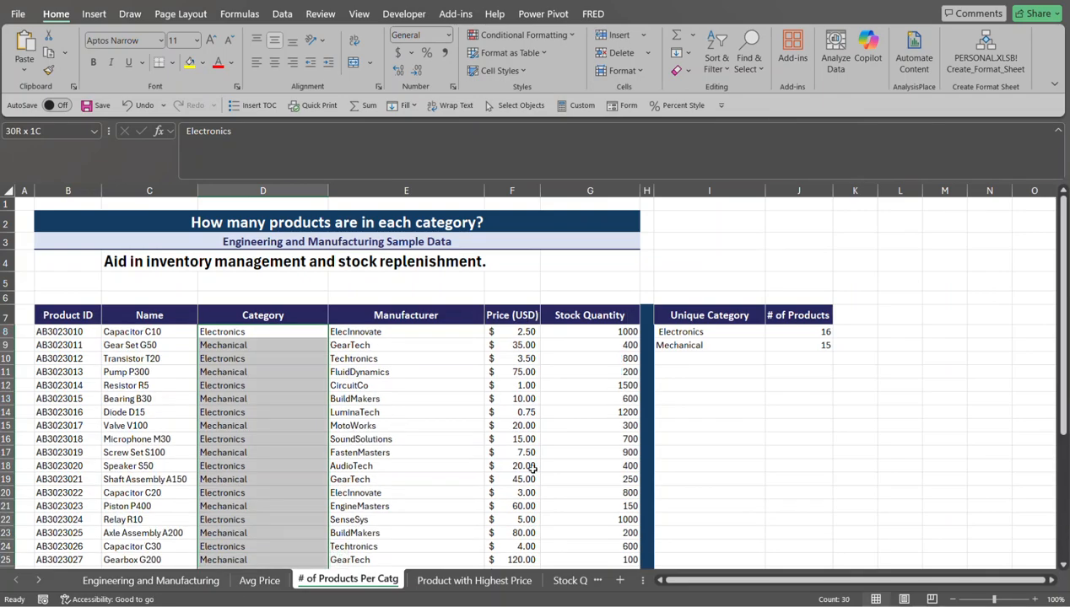
Step: On the Product with Highest Price sheet, begin a SORT formula in I8 using the product data B8:F38 as its array
left_click(435, 581)
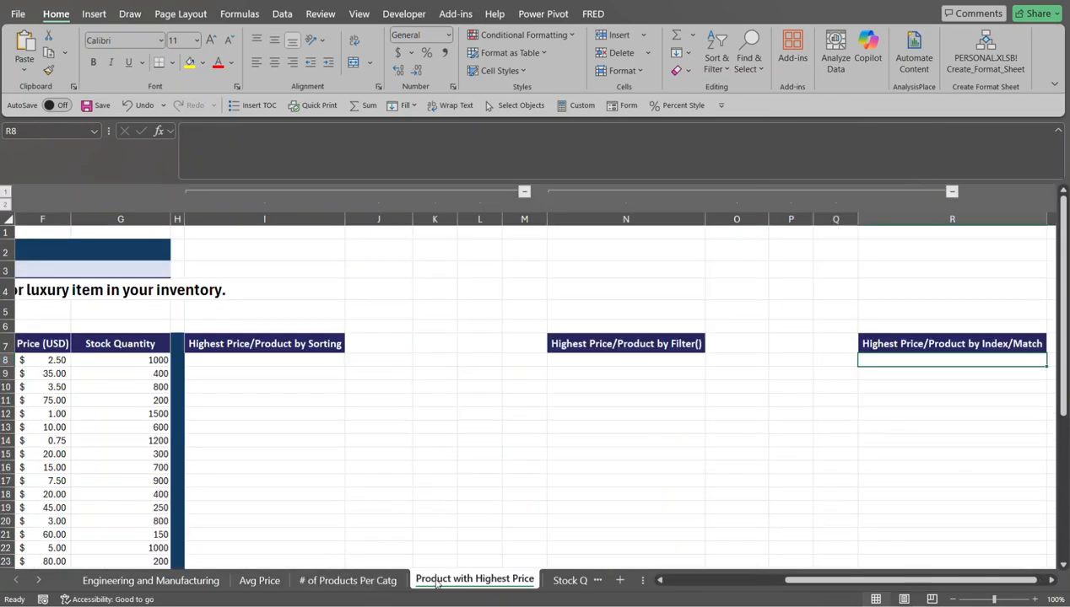
left_click_drag(888, 581, 766, 581)
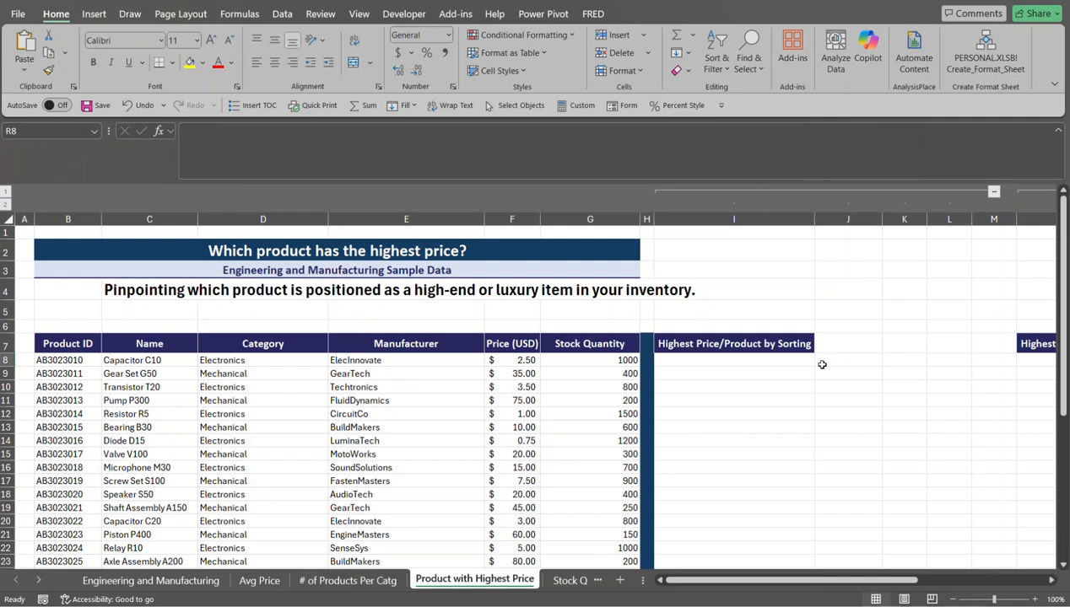
left_click(729, 366)
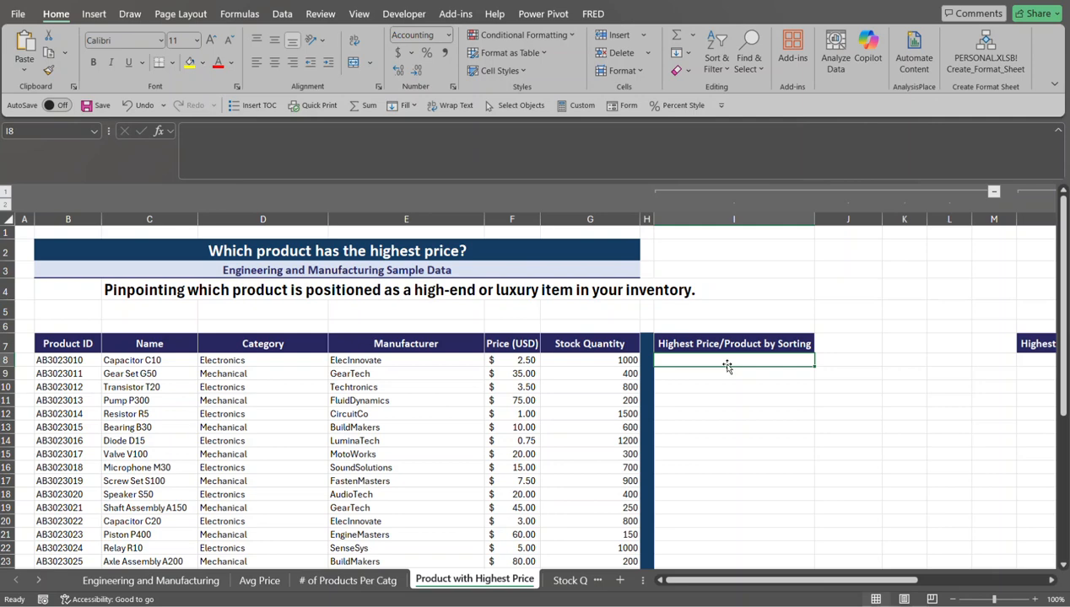
type("=")
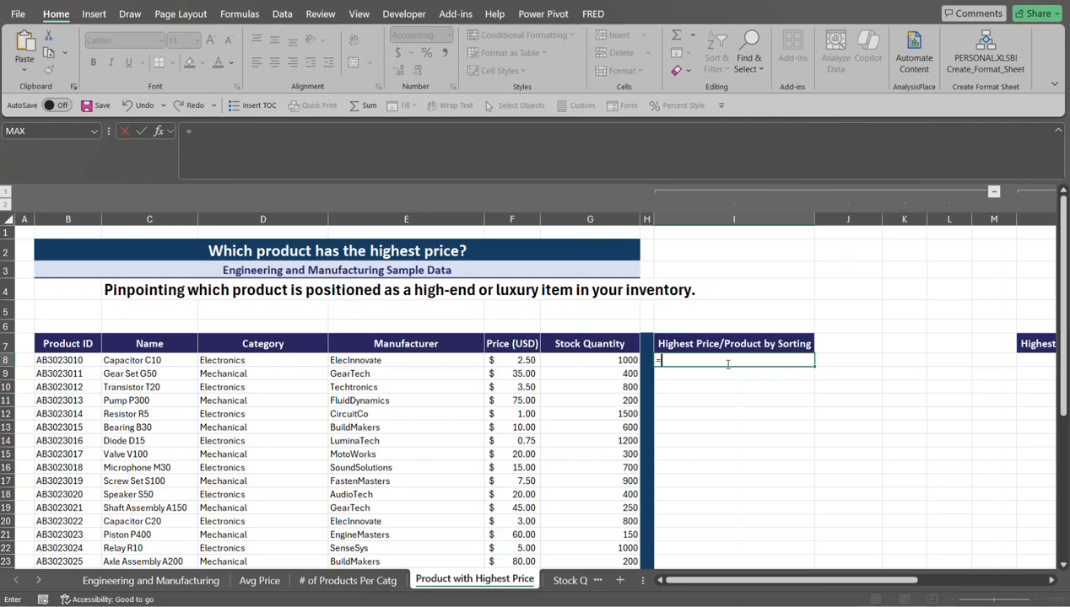
type("sort")
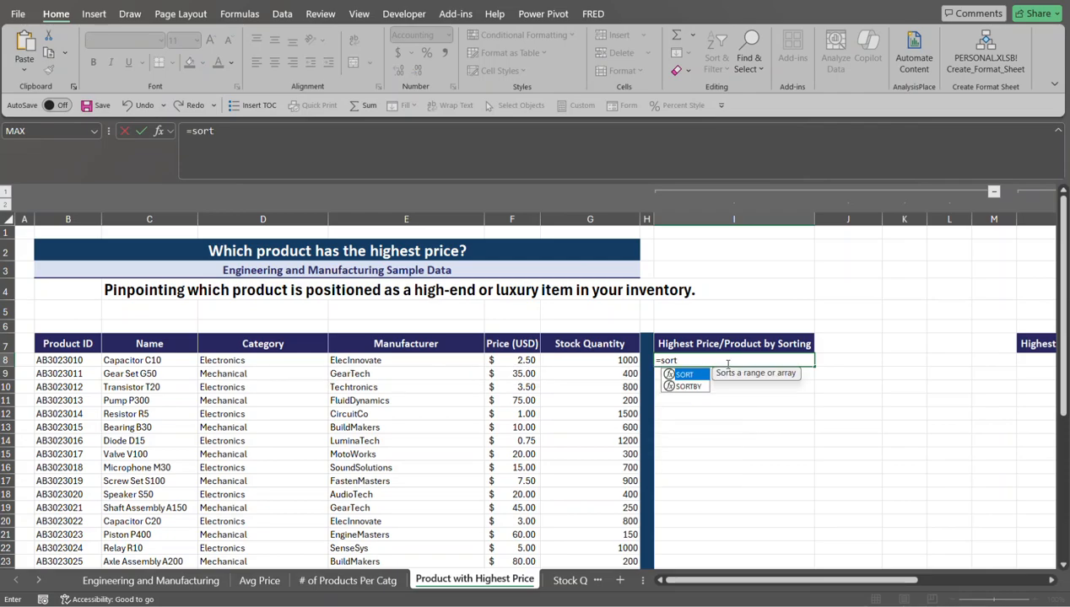
key("Tab")
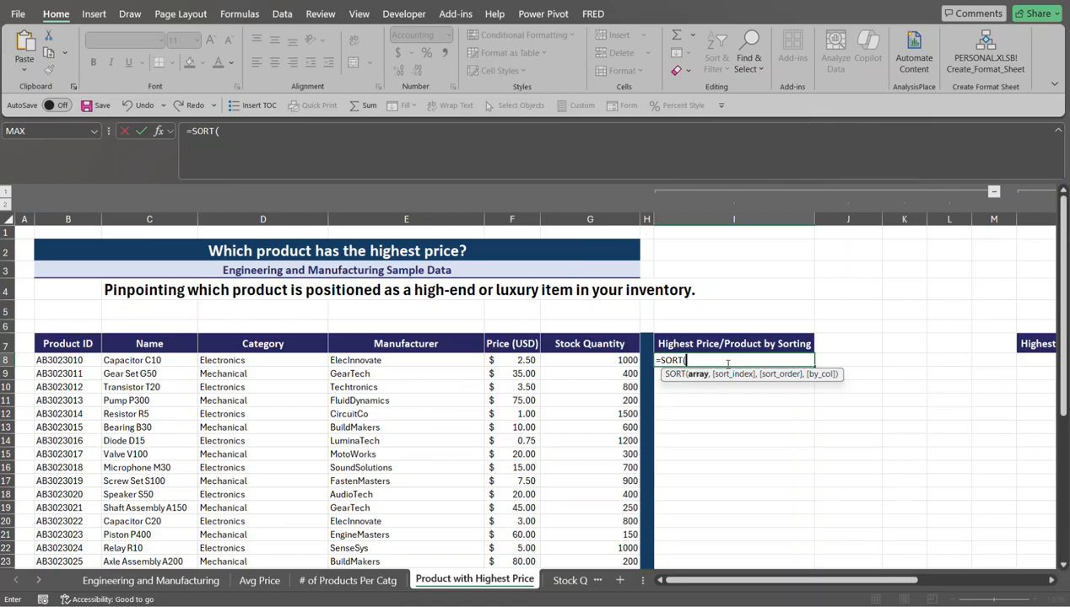
left_click(90, 360)
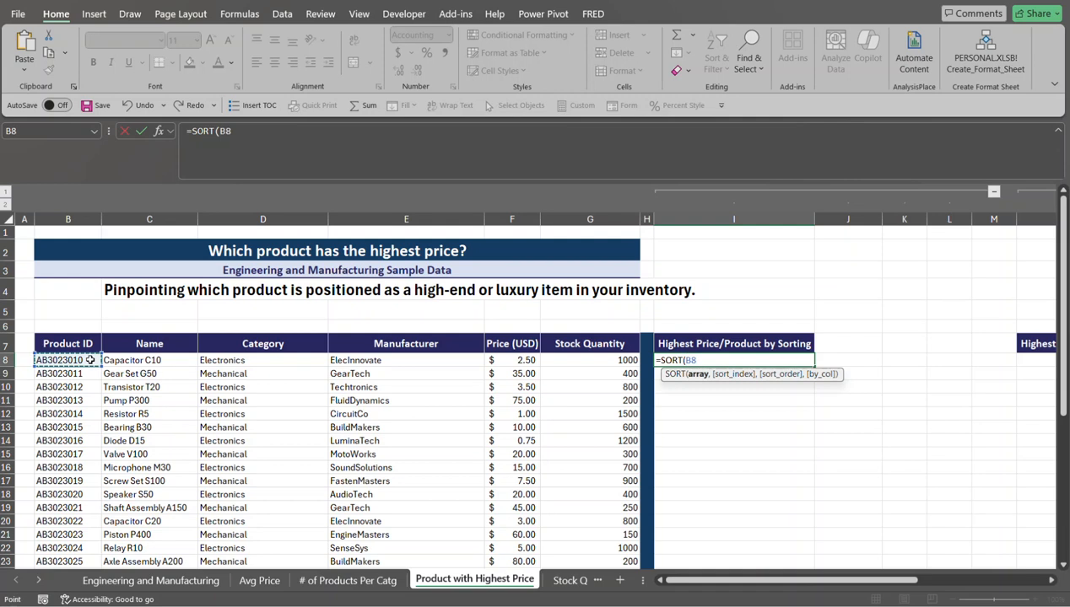
left_click_drag(90, 360, 533, 364)
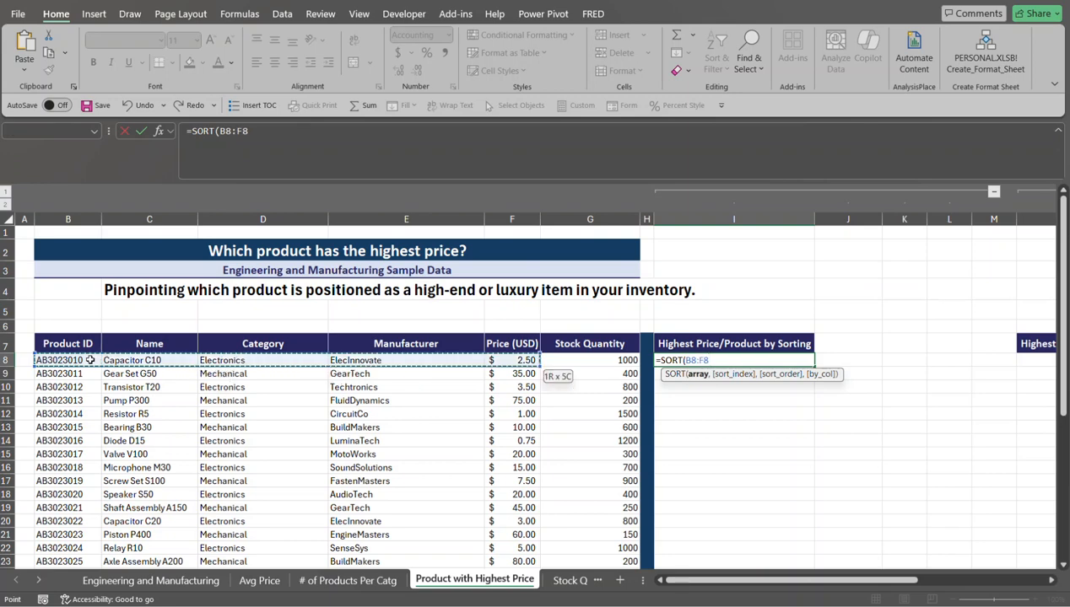
key("ctrl+shift+Down")
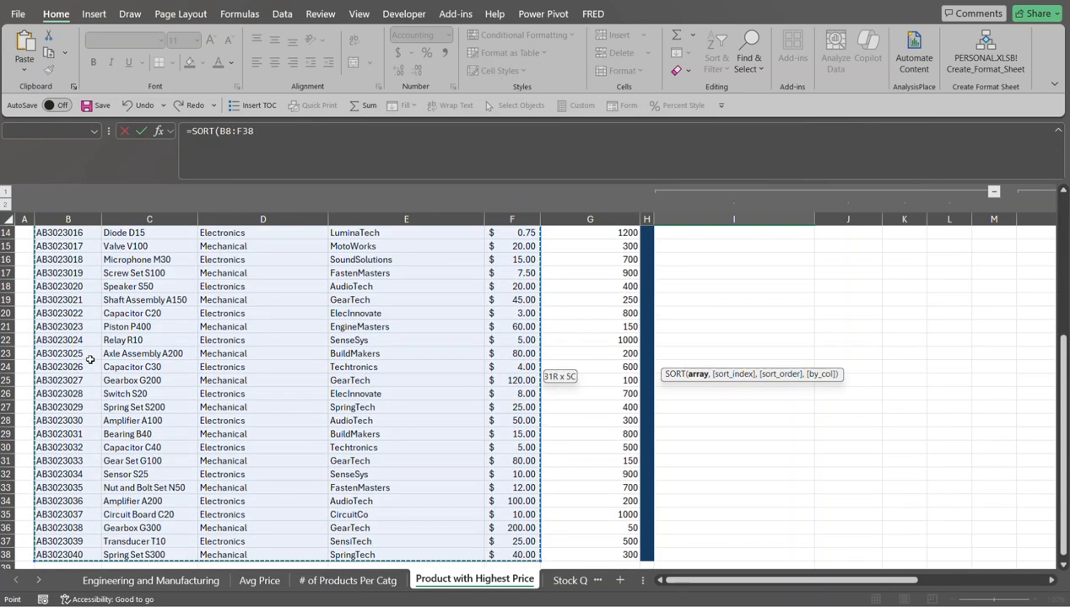
scroll(91, 360, "up", 5)
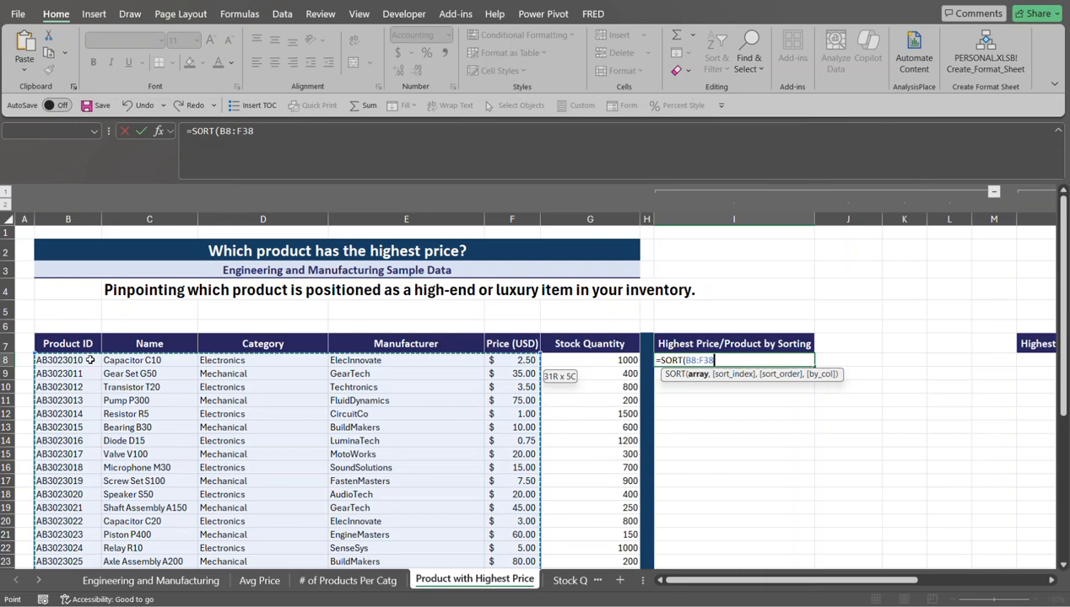
Step: Complete the I8 formula as =SORT(B8:F38,5,-1) to order the products by price in descending order
type(",")
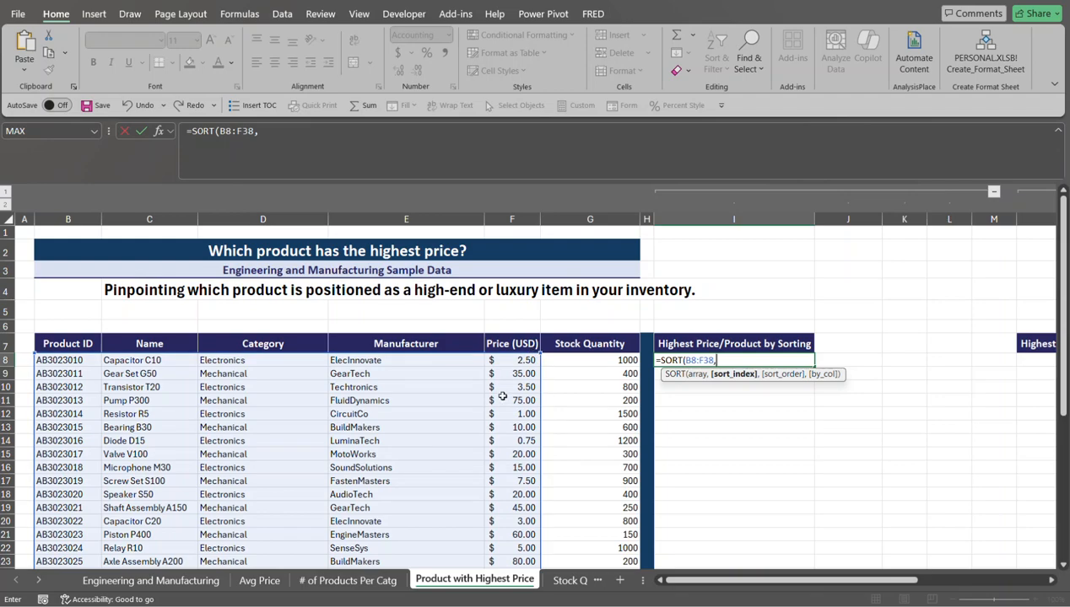
type("5,")
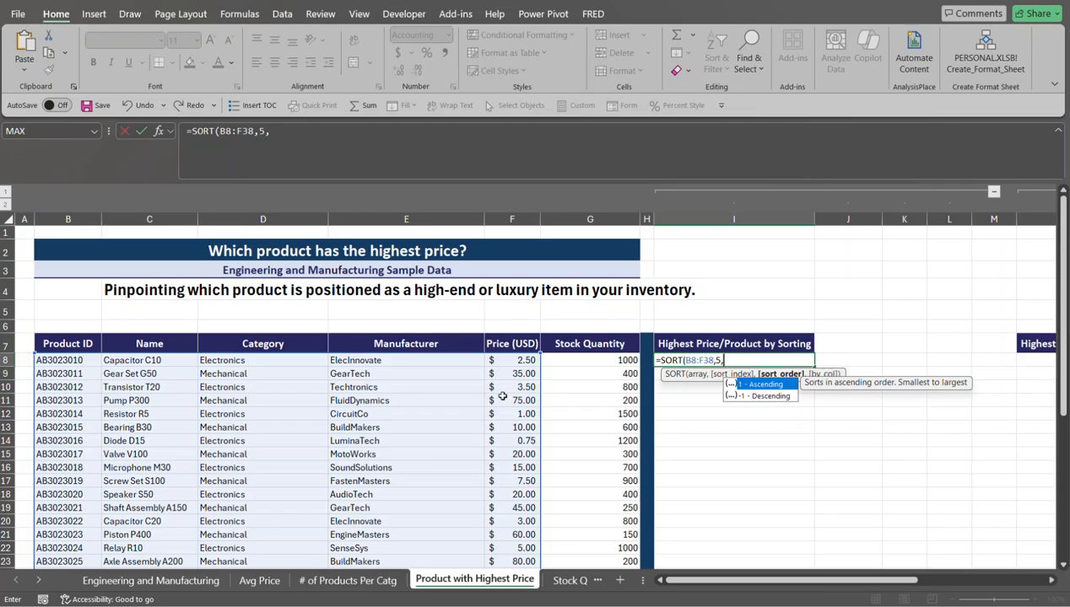
type("-1")
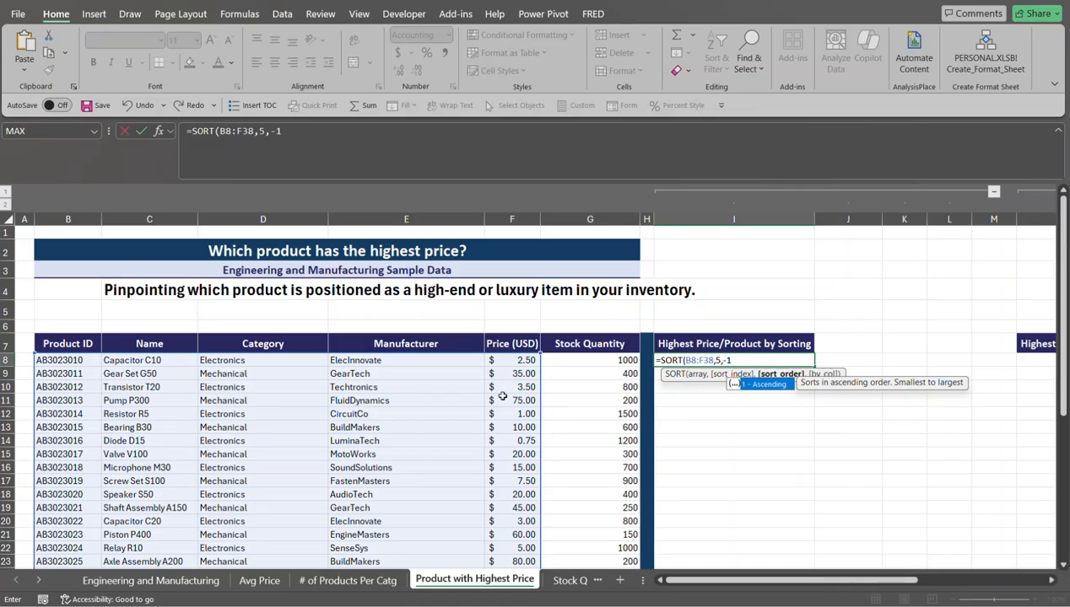
type(")")
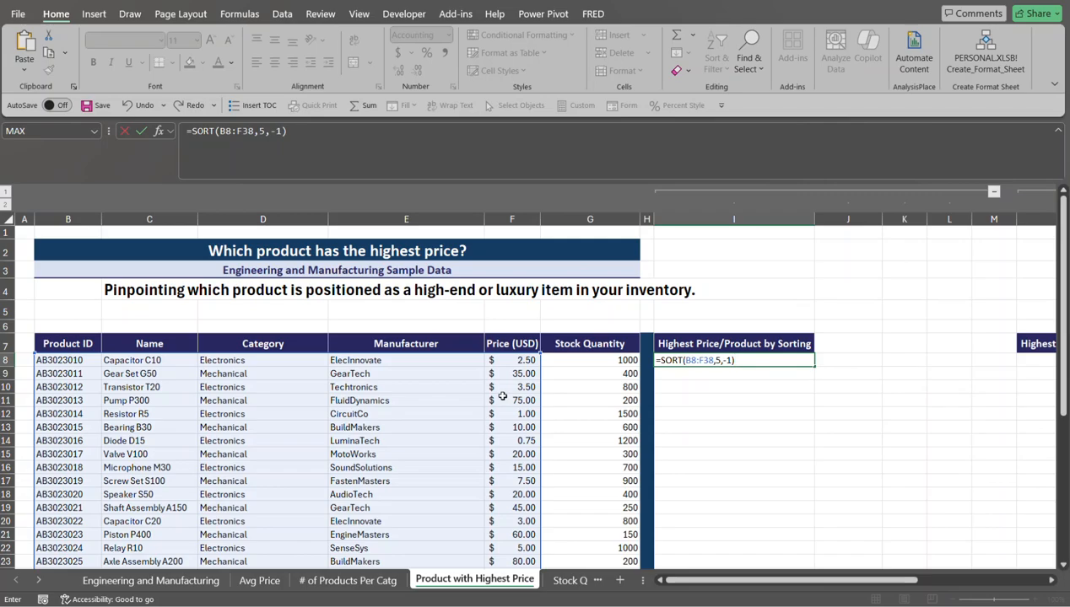
key("Return")
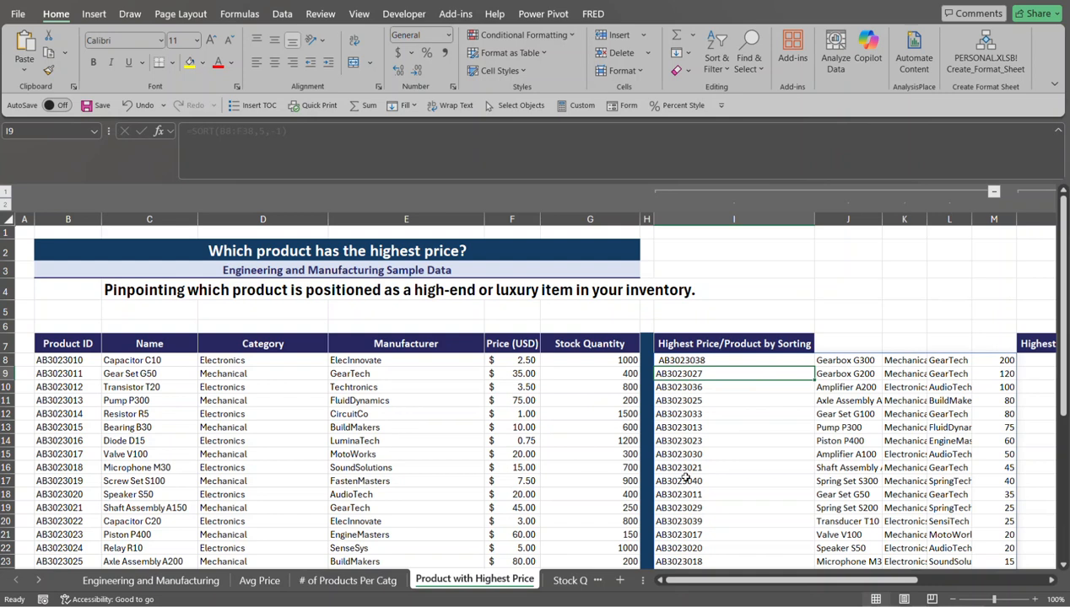
Step: Wrap the I8 formula in CHOOSECOLS to return only columns 1, 2 and 5: =CHOOSECOLS(SORT(B8:F38,5,-1),1,2,5)
left_click(726, 363)
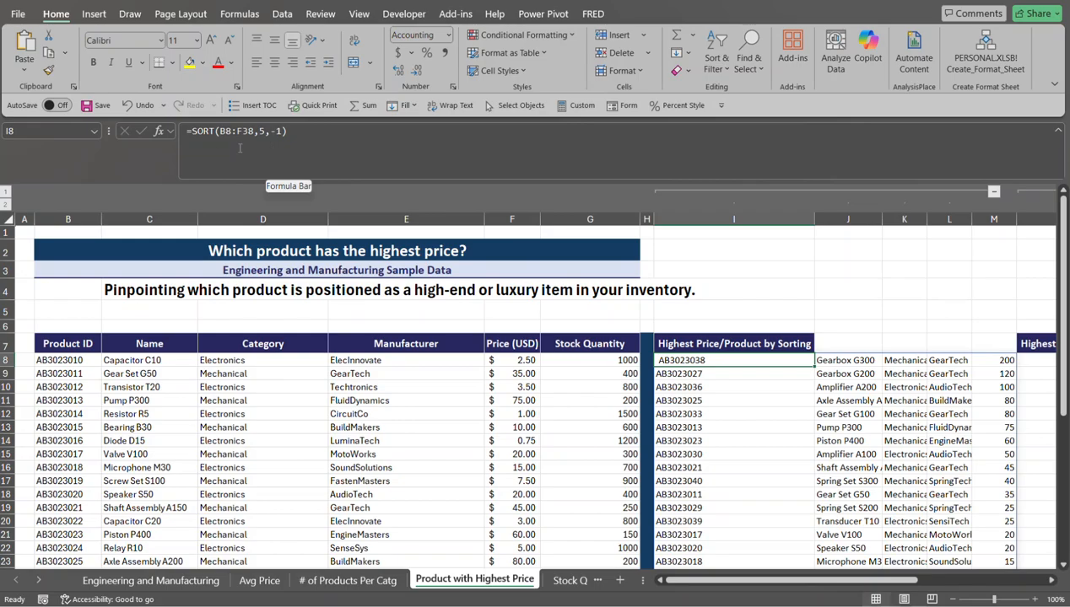
left_click(193, 132)
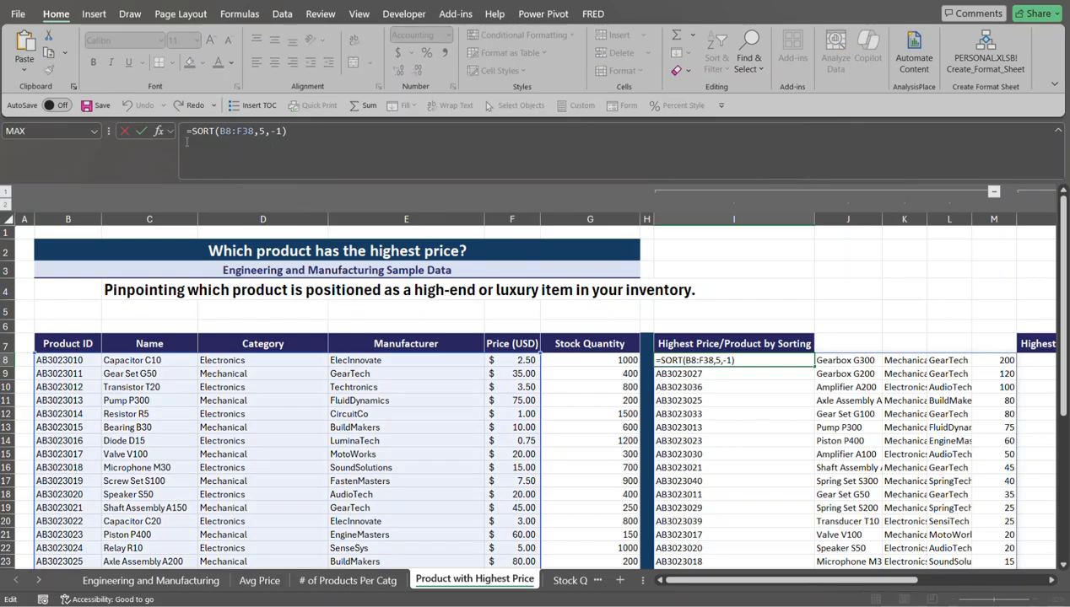
type("choose")
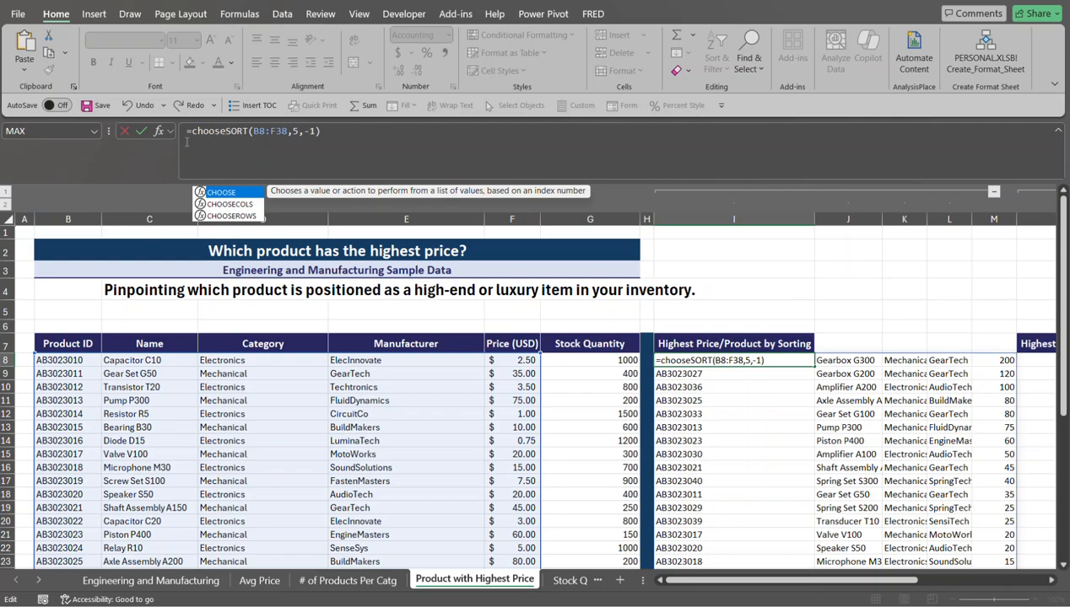
key("Down")
key("Tab")
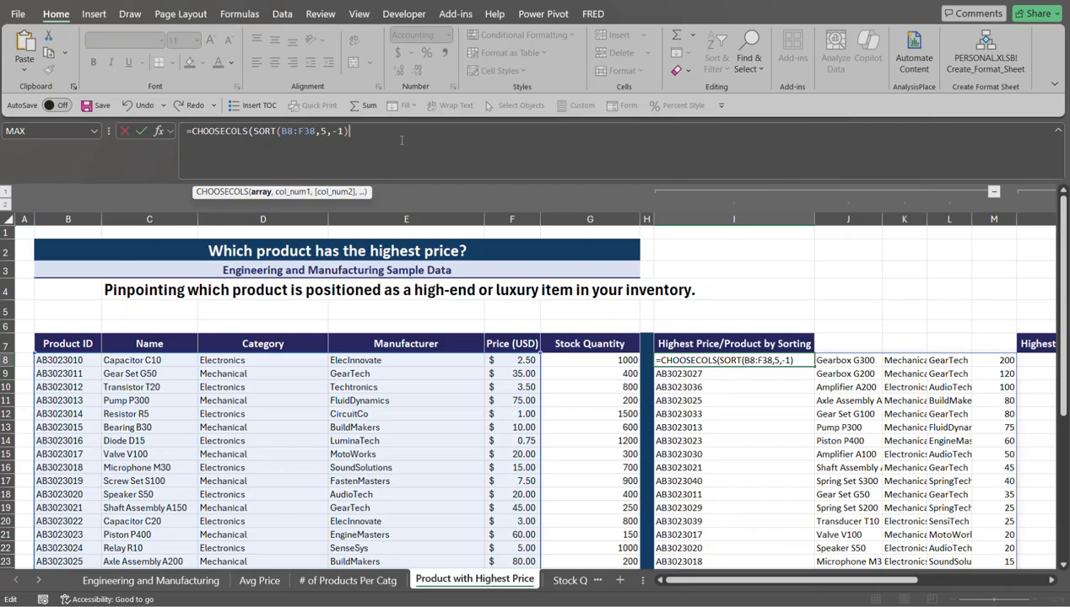
type(",")
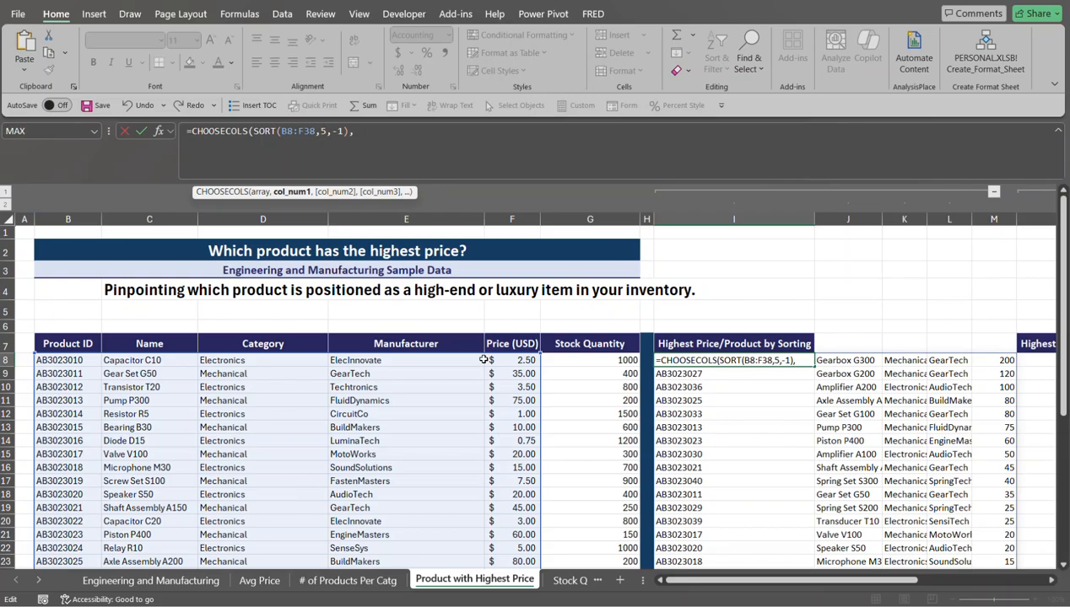
type("1,2,")
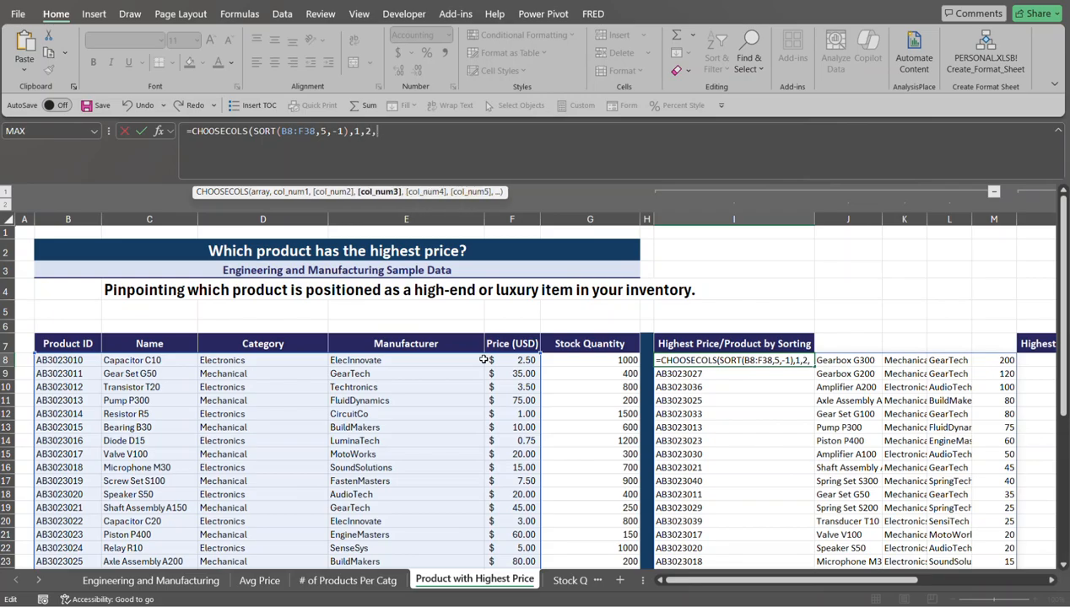
type("5)")
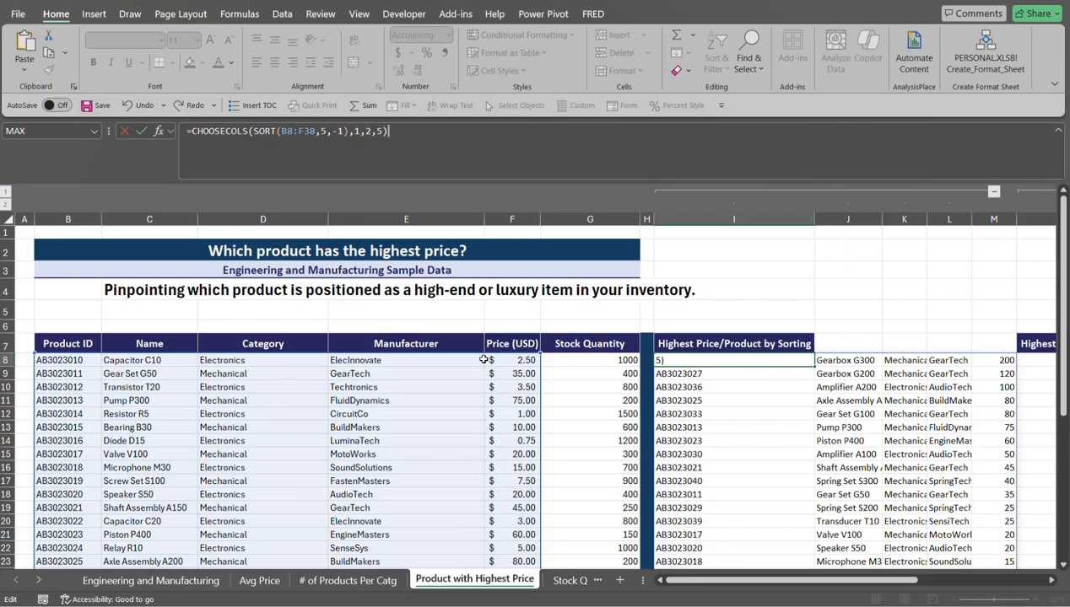
key("Return")
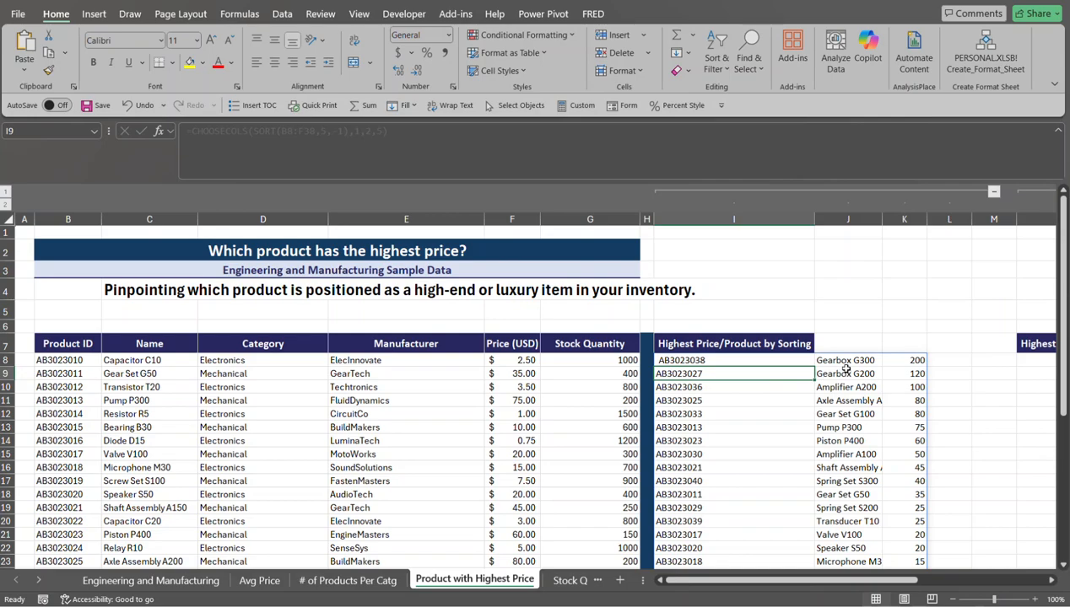
Step: Wrap the I8 formula in TAKE with 1 row, so it returns only the highest-priced product
left_click(693, 362)
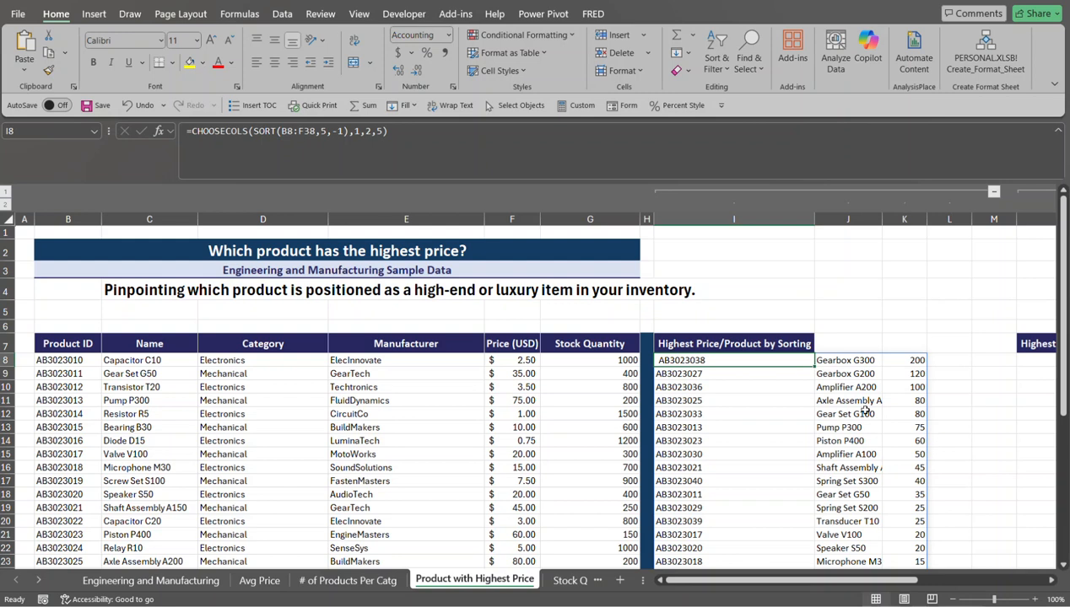
left_click(189, 131)
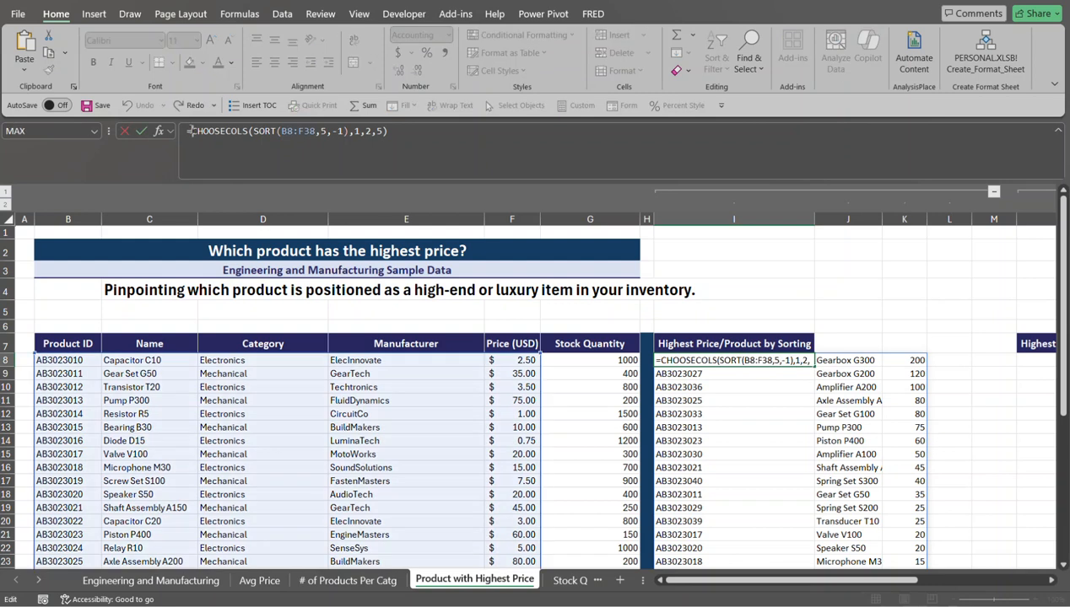
type("take")
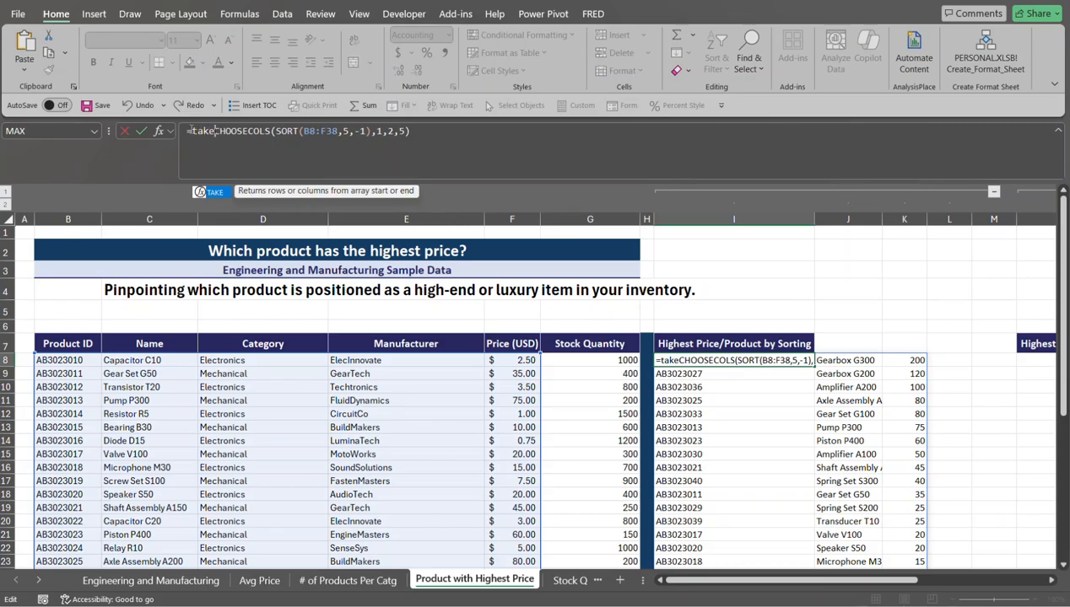
key("Tab")
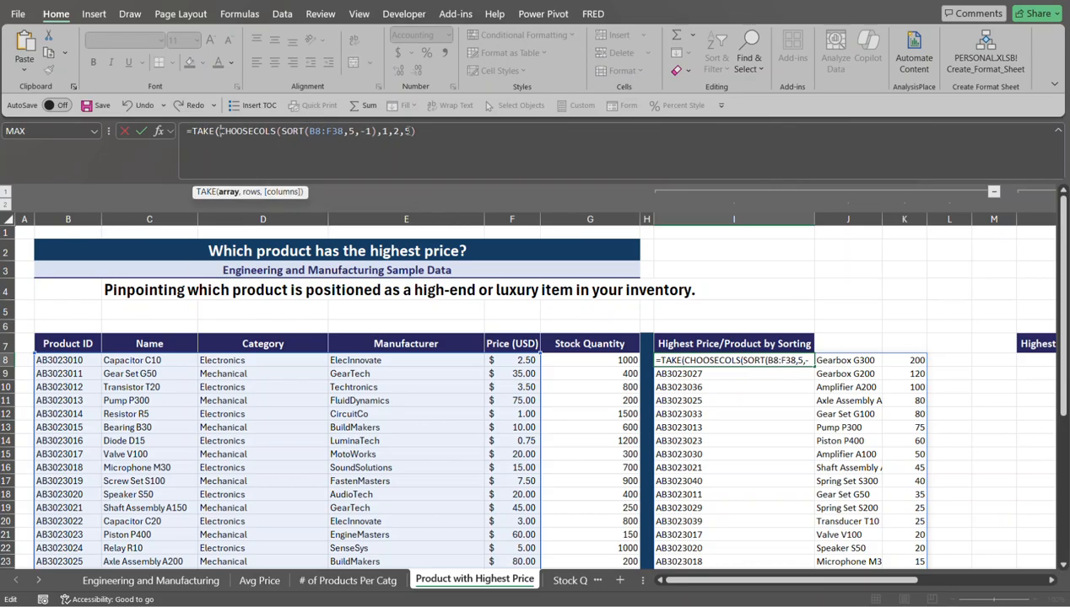
left_click(426, 134)
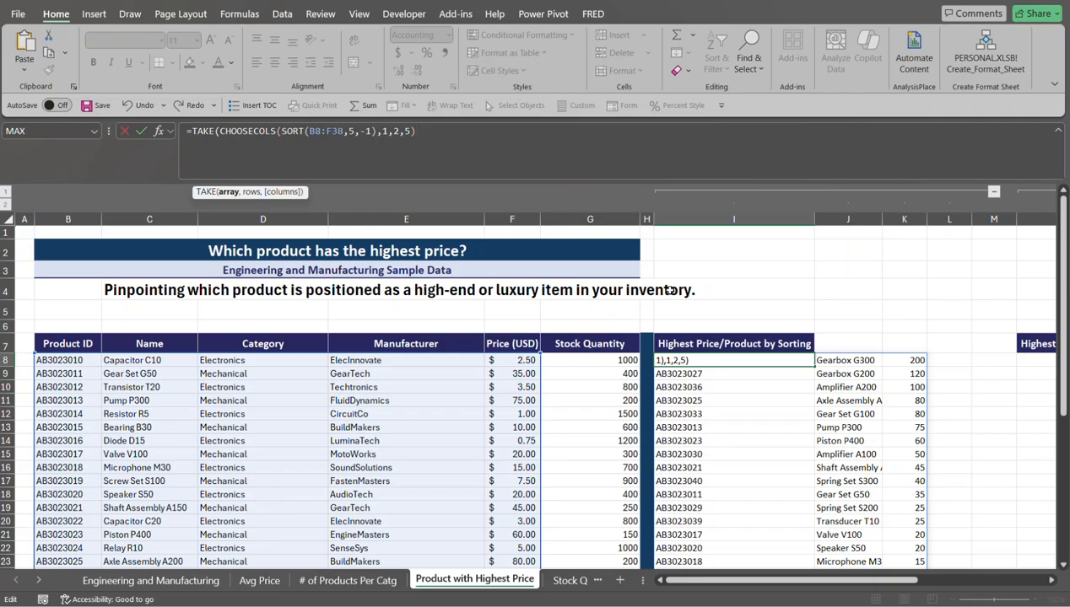
type(",1)")
key("Return")
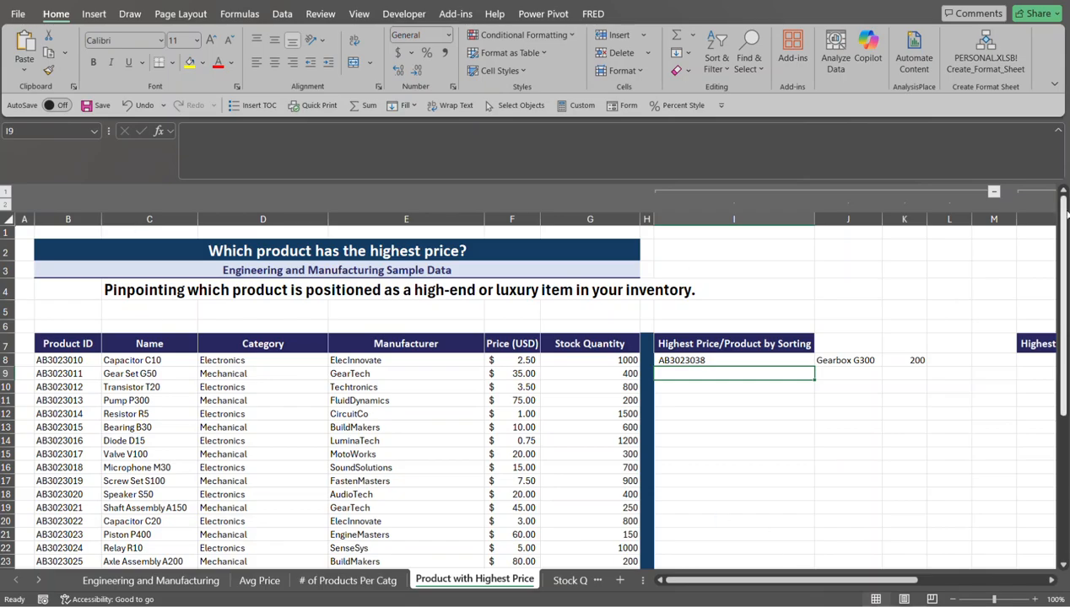
Step: Collapse the sorting result's column group and begin a FILTER formula in N8 using B8:F38 as its array
left_click(994, 193)
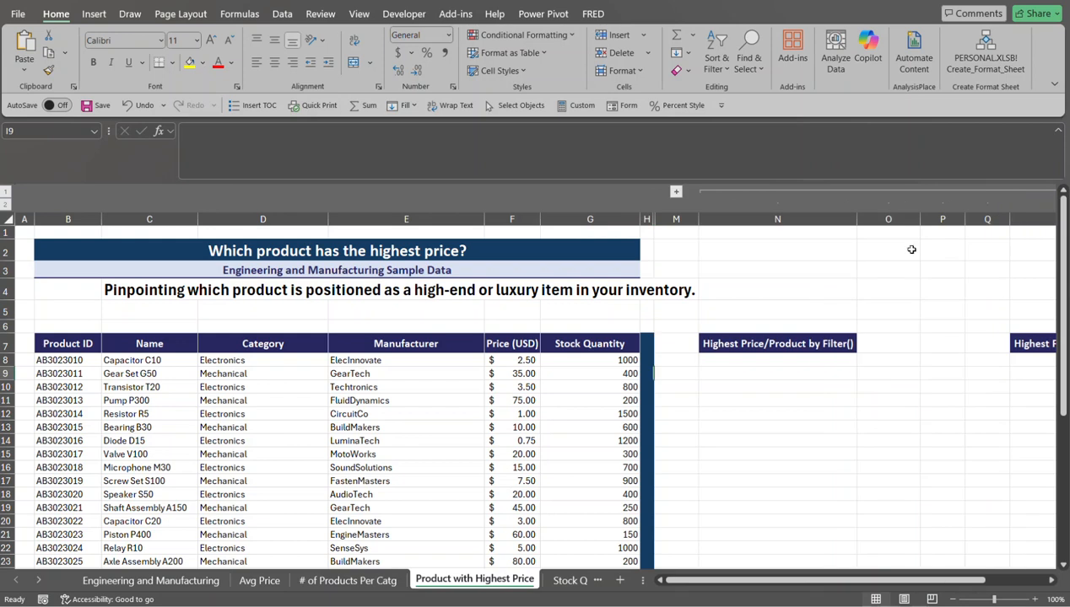
left_click(713, 359)
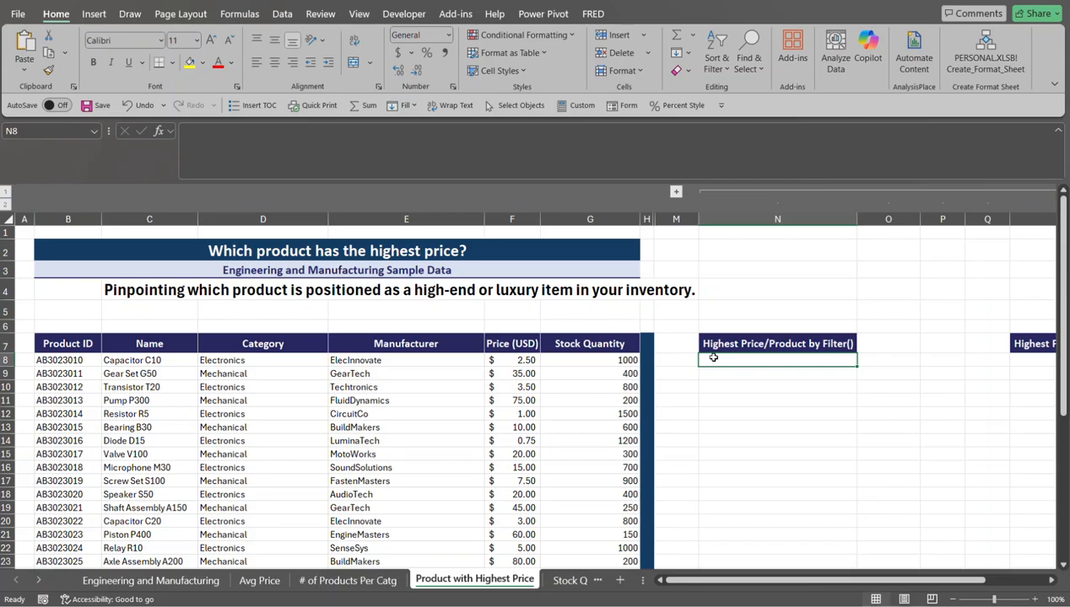
type("=f")
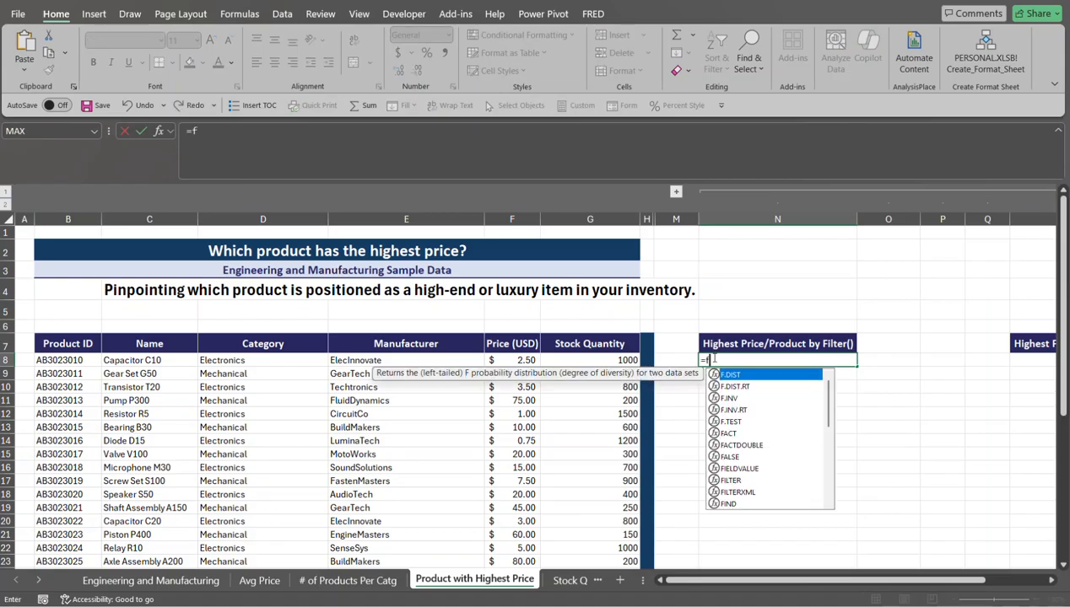
type("ilte")
key("Tab")
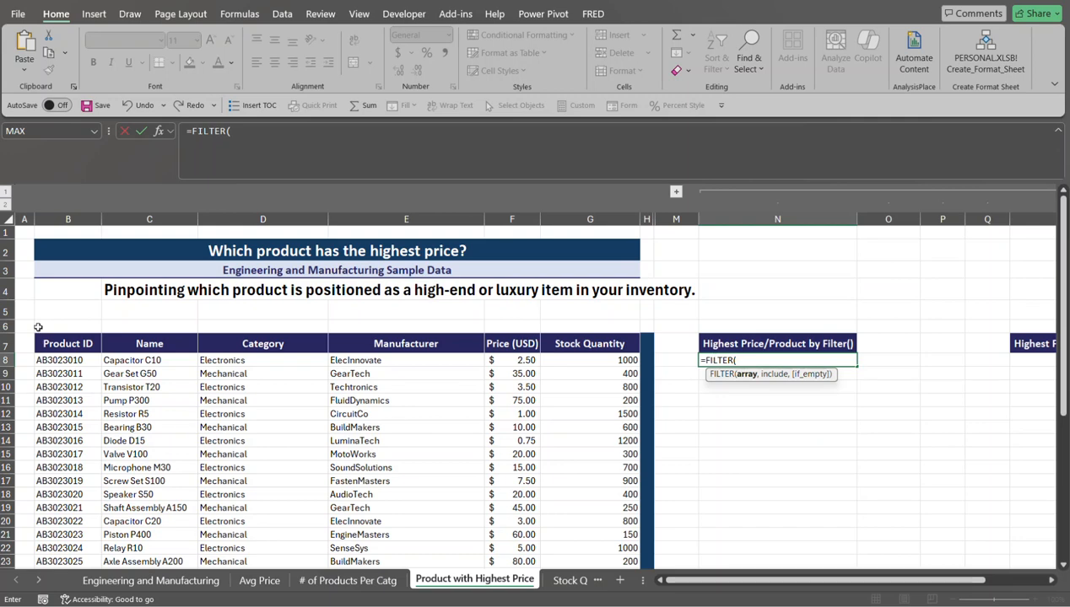
left_click(63, 361)
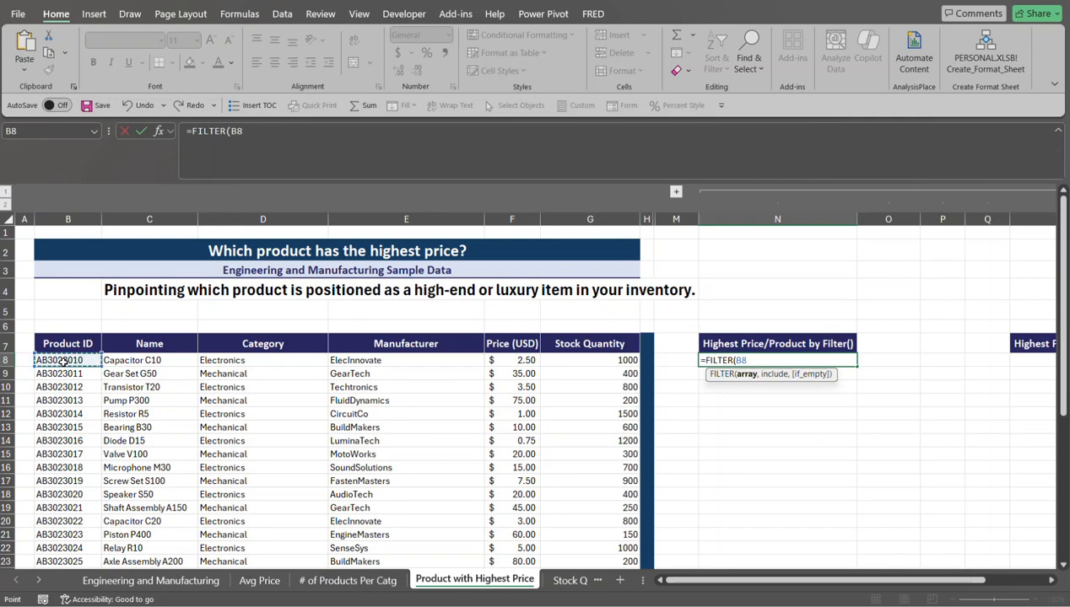
left_click_drag(62, 361, 527, 362)
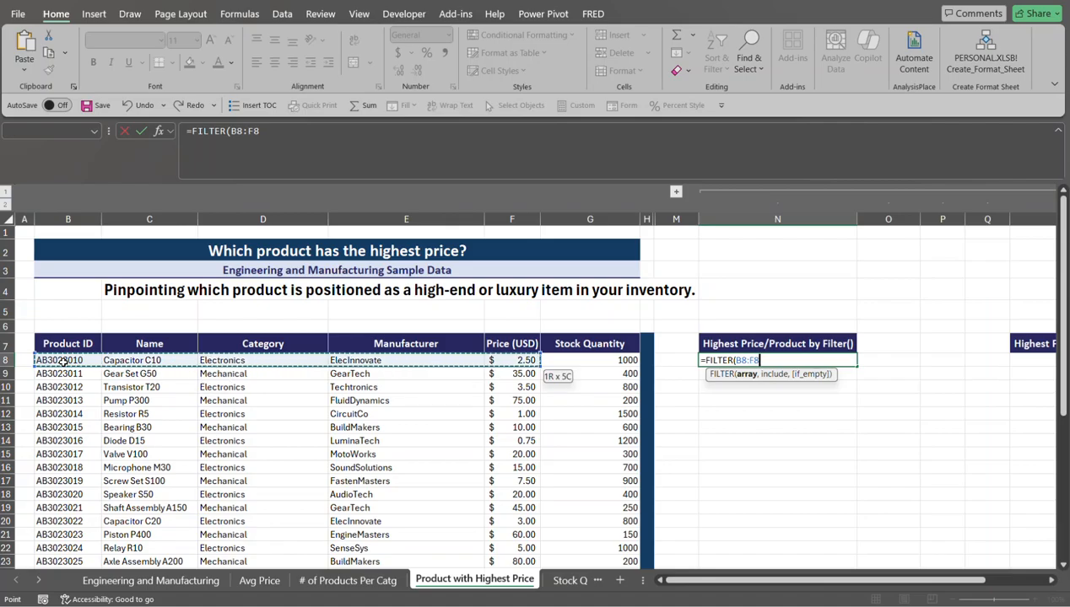
key("ctrl+shift+Down")
scroll(62, 363, "up", 5)
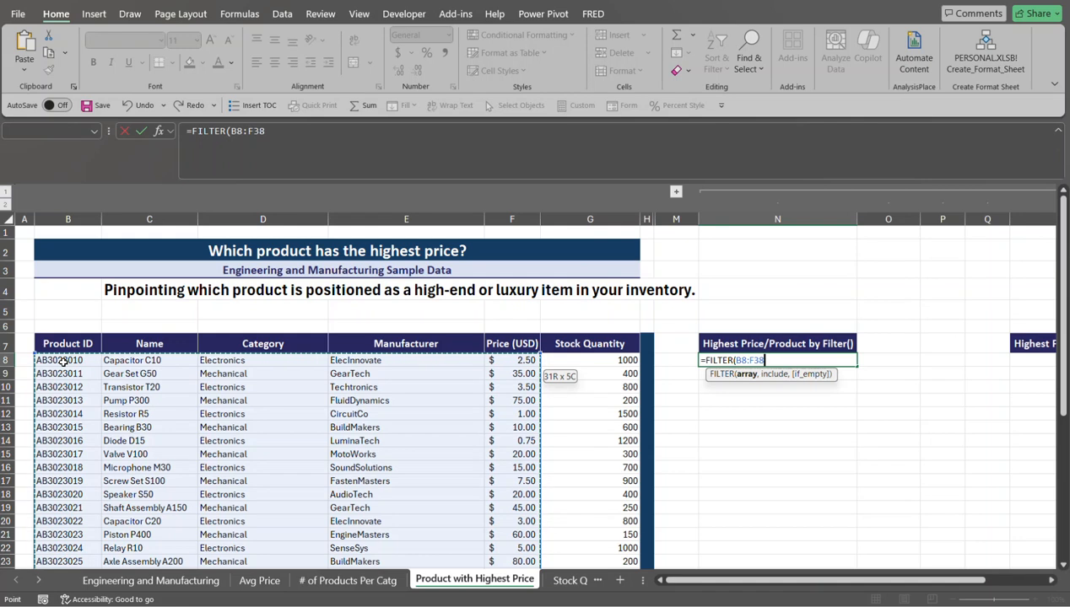
type(",")
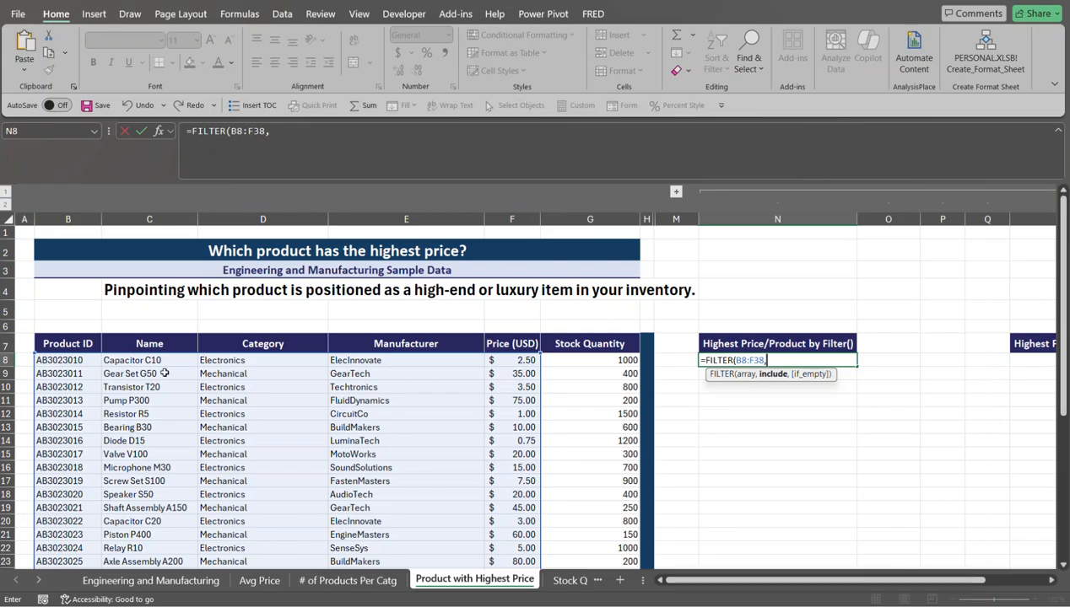
Step: Complete the N8 formula as =FILTER(B8:F38,F8:F38=MAX(F8:F38)) to return the product with the maximum price
left_click(522, 363)
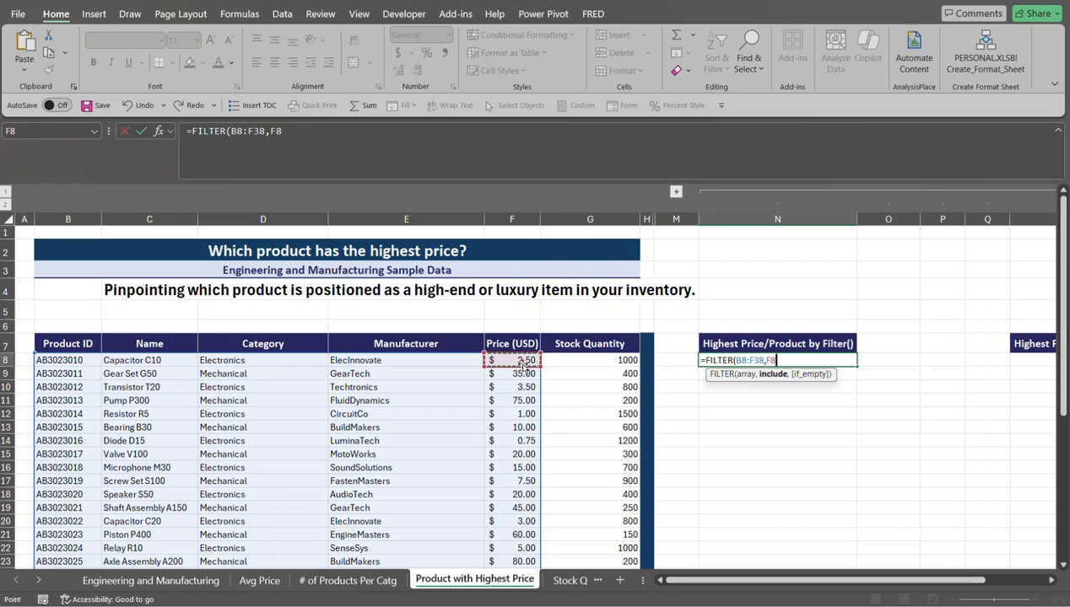
key("ctrl+shift+Down")
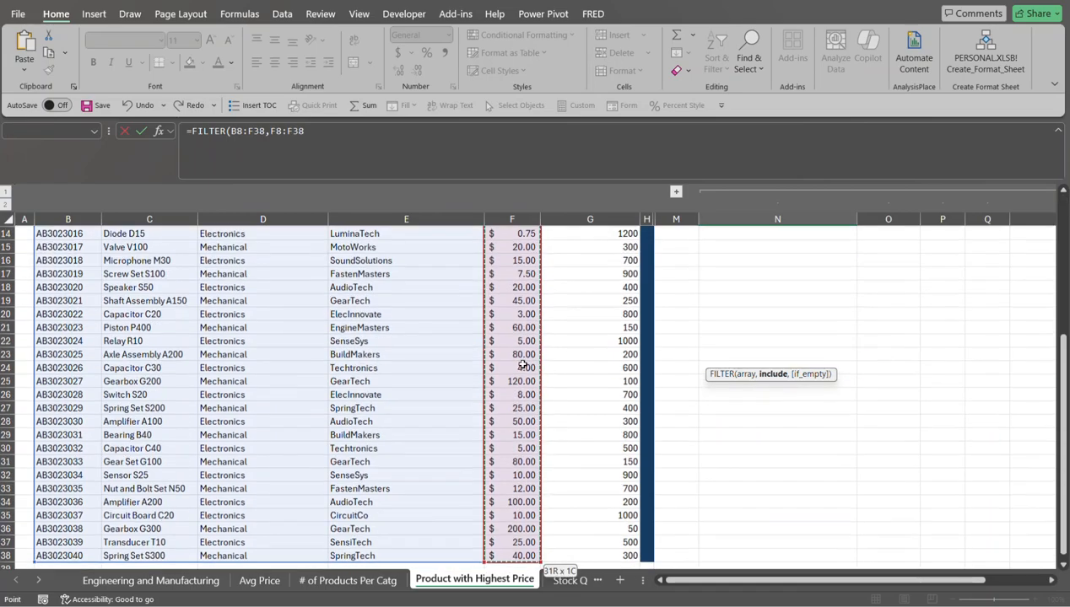
key("ctrl+BackSpace")
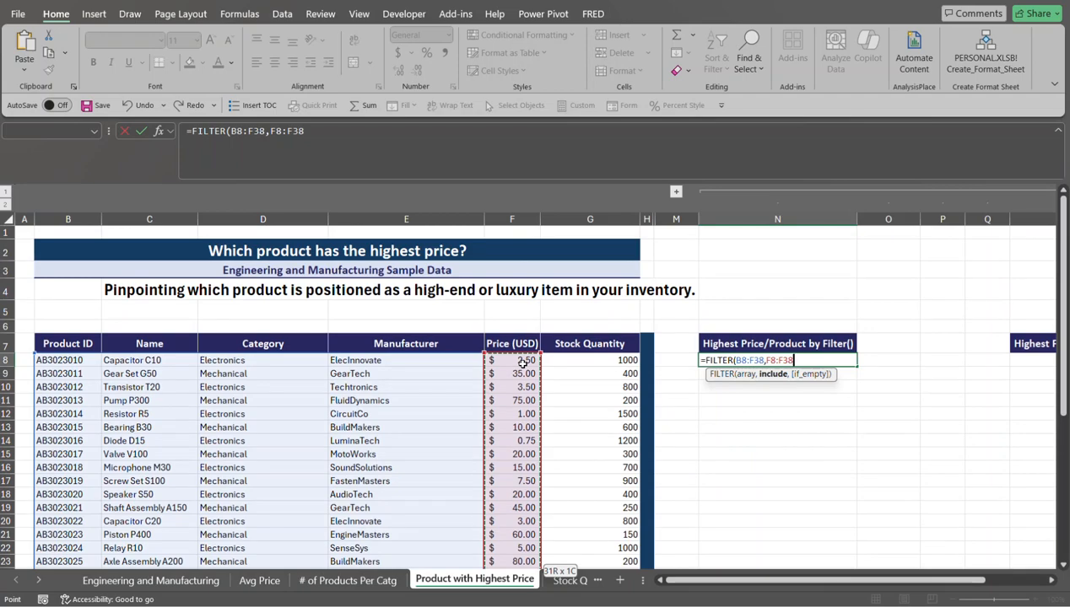
type("=")
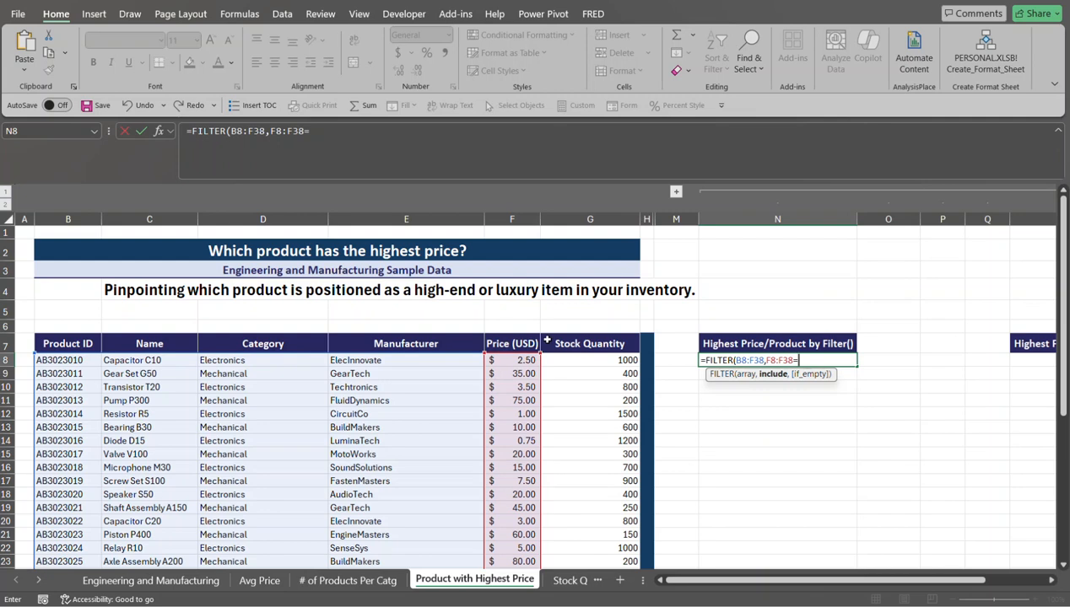
type("max")
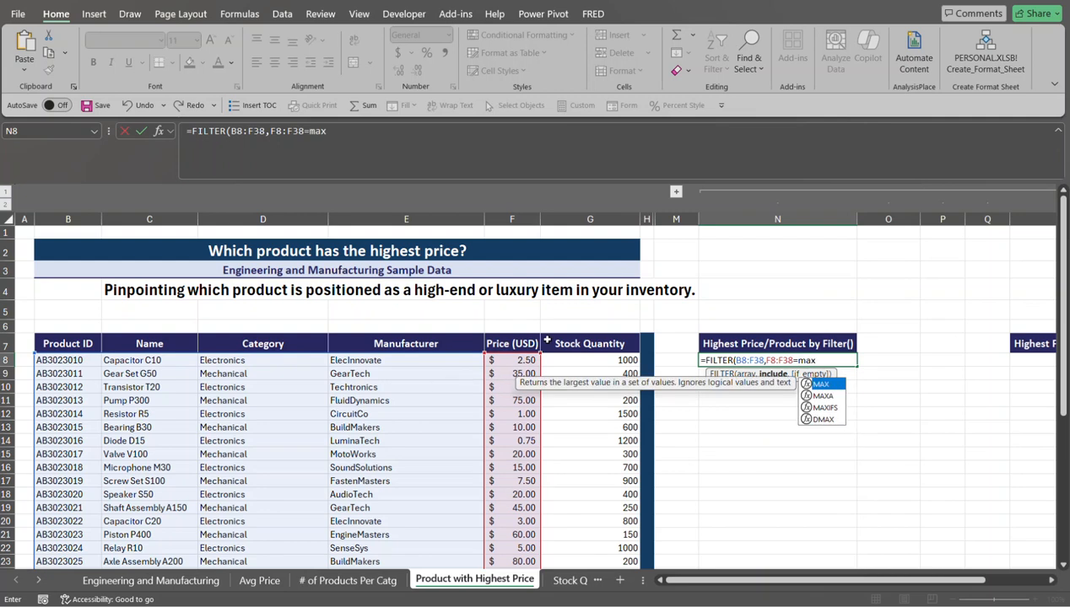
type("(")
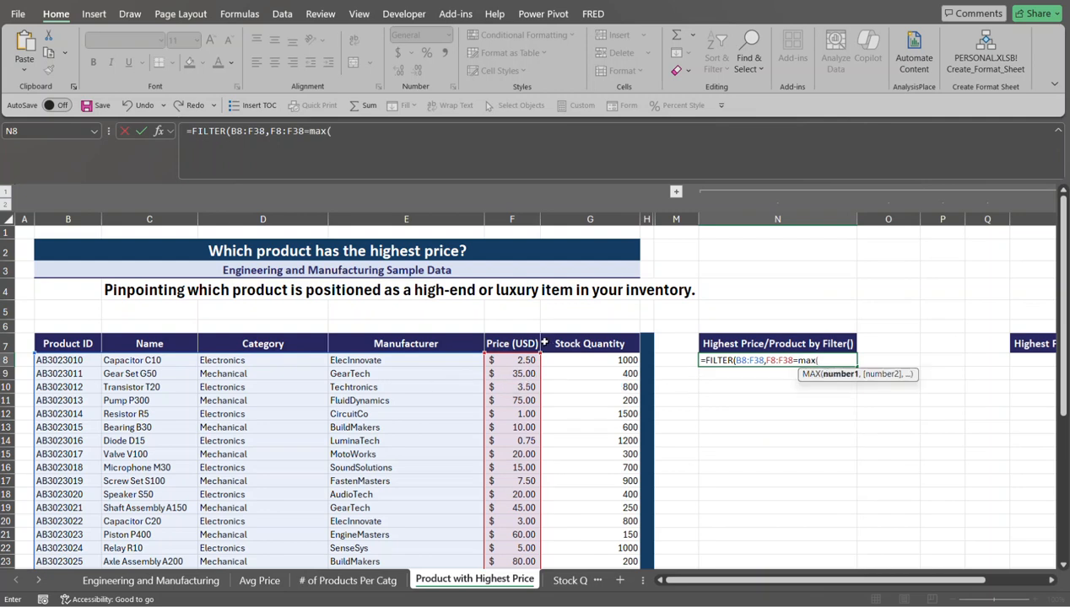
left_click(525, 360)
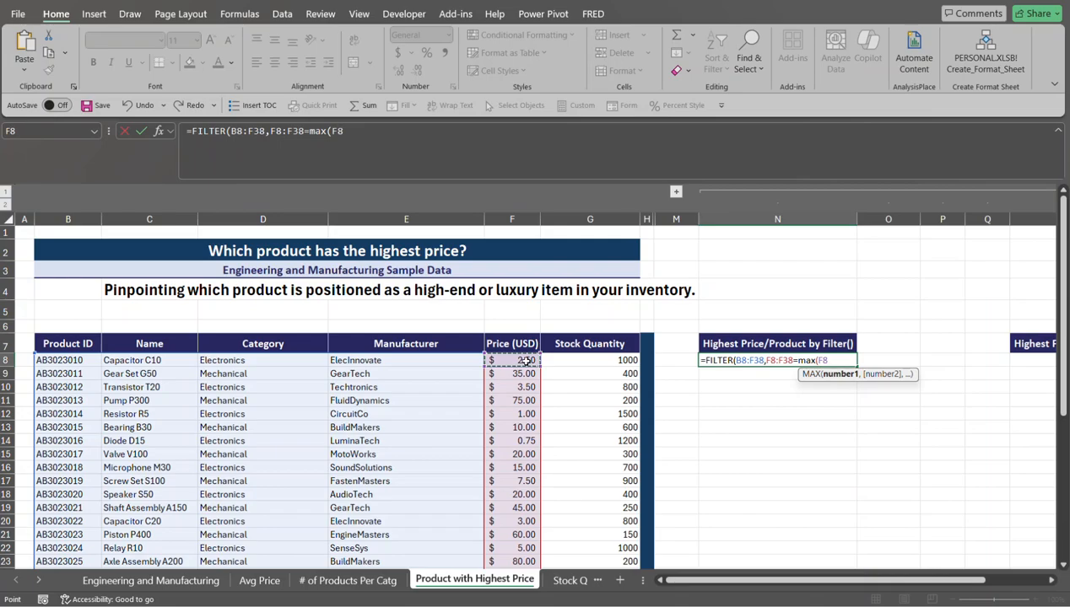
key("ctrl+shift+Down")
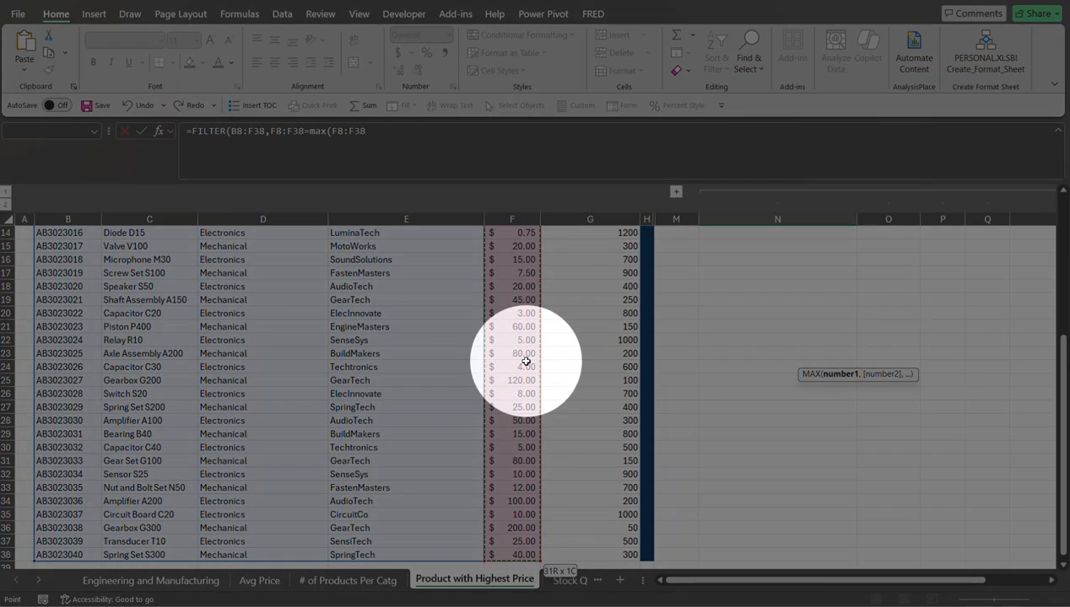
scroll(526, 361, "up", 5)
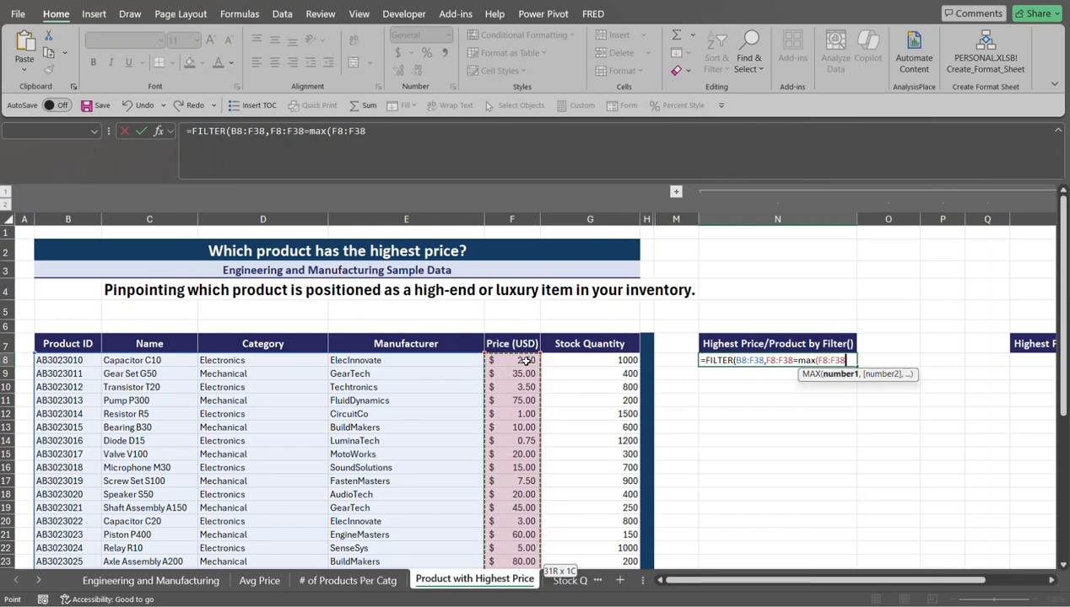
type(")")
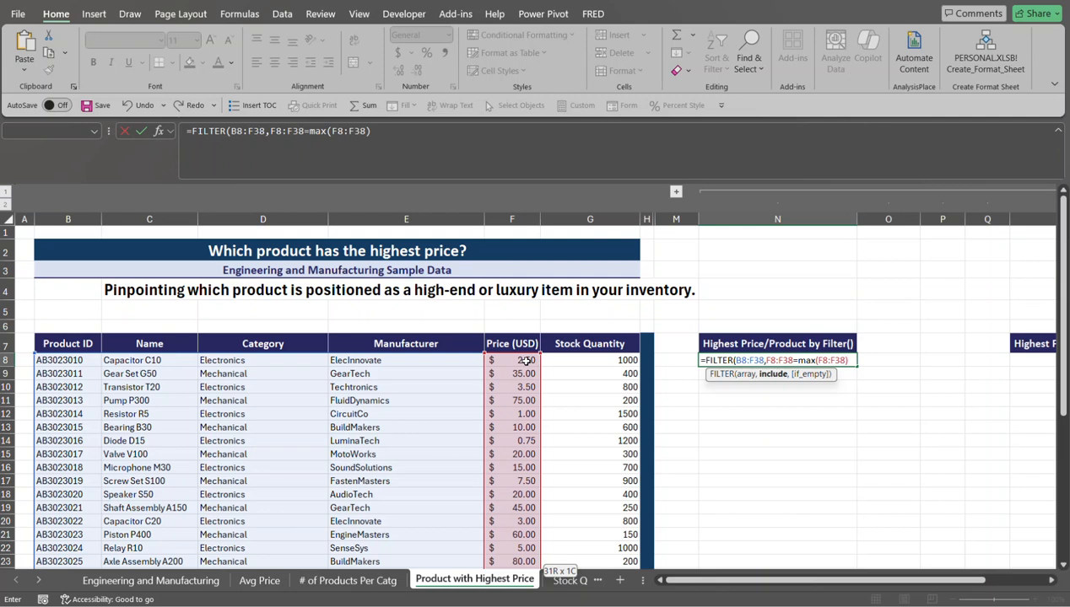
type(")")
key("Return")
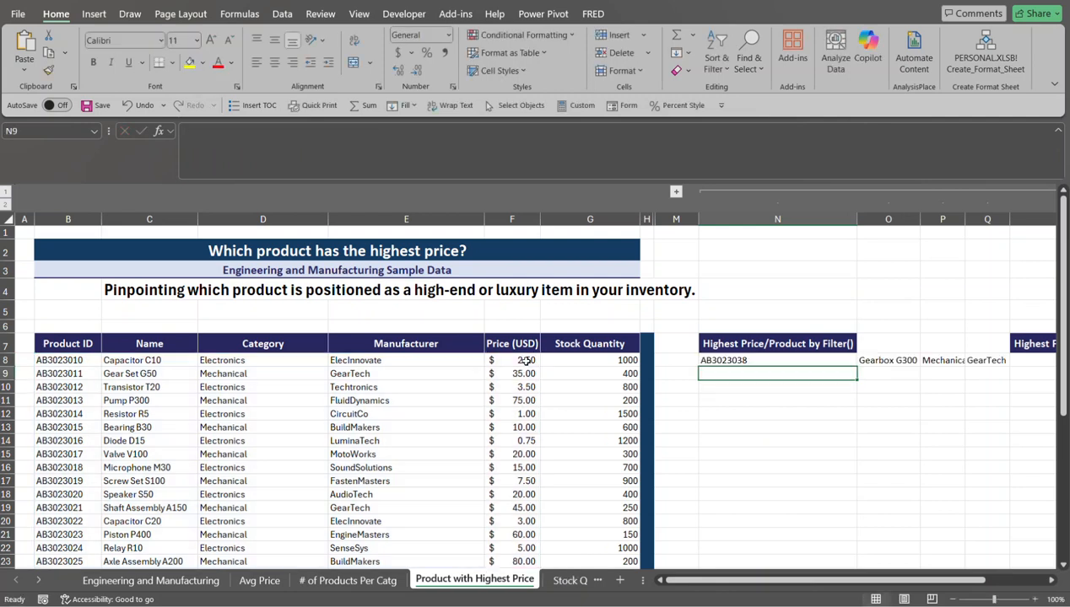
Step: Wrap the N8 formula in CHOOSECOLS to return only columns 1, 2 and 5: =CHOOSECOLS(FILTER(B8:F38,F8:F38=MAX(F8:F38)),1,2,5)
left_click(766, 363)
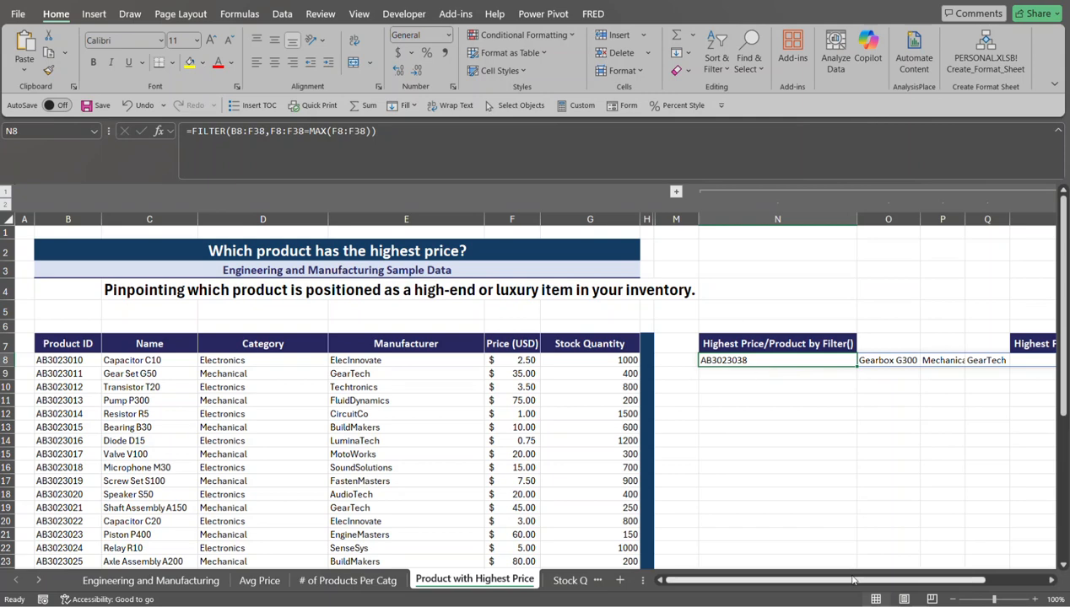
left_click_drag(873, 580, 918, 572)
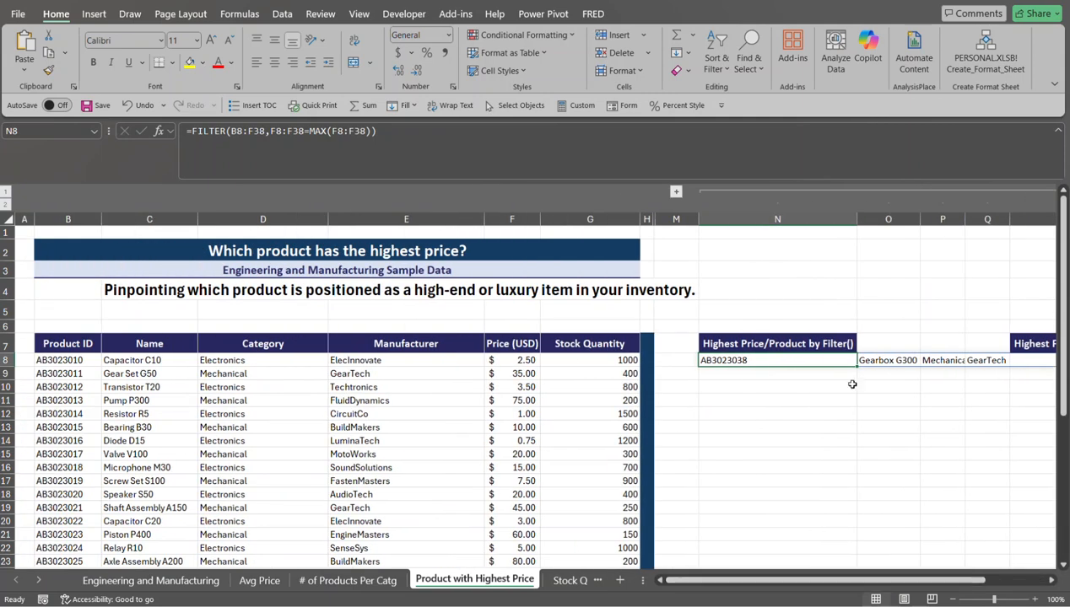
left_click(193, 130)
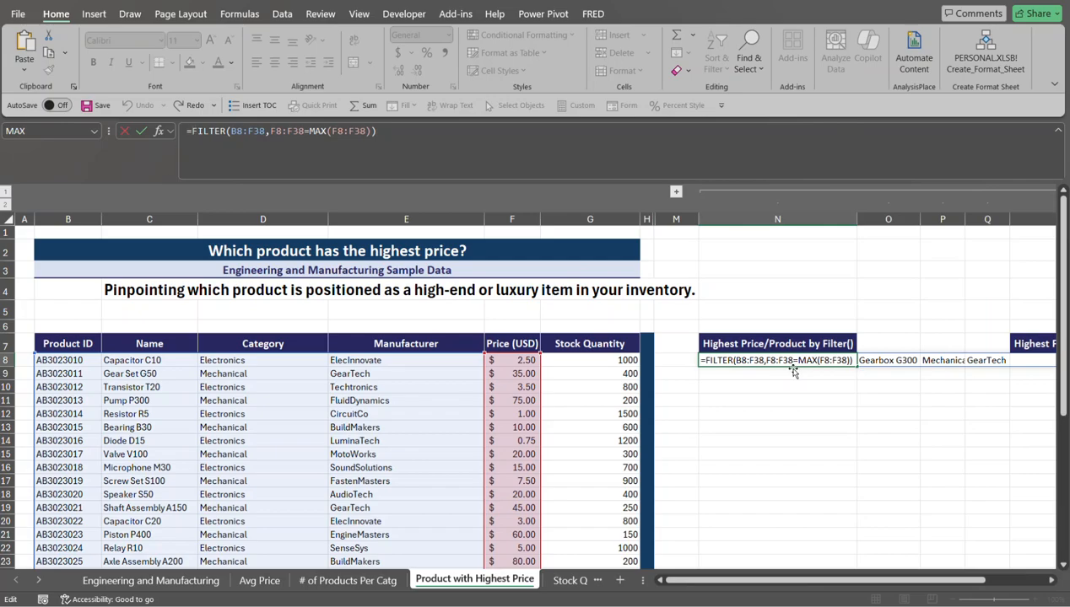
type("choose")
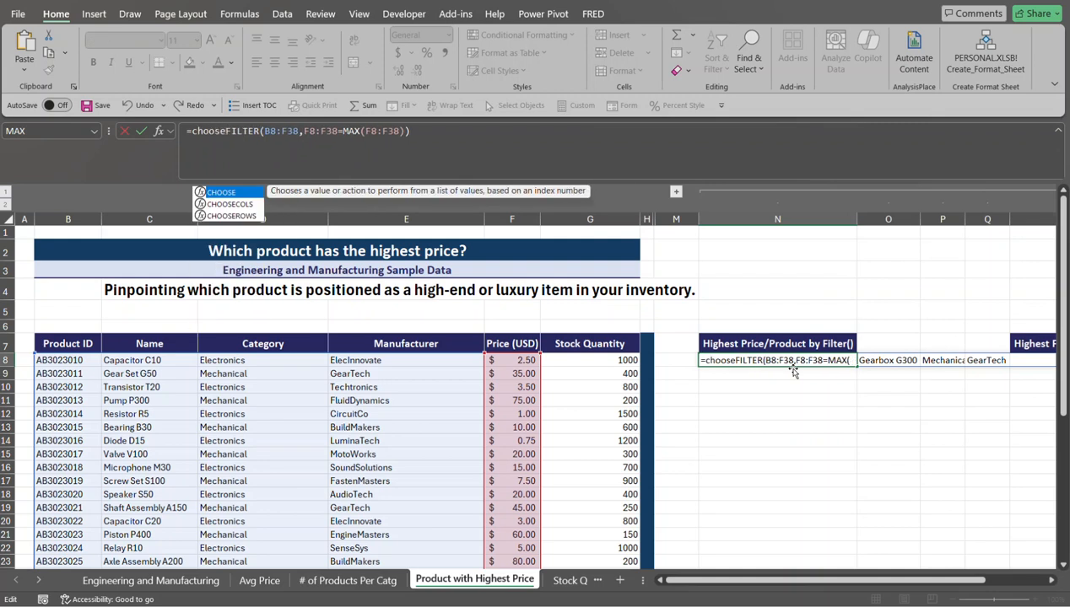
key("Down")
key("Tab")
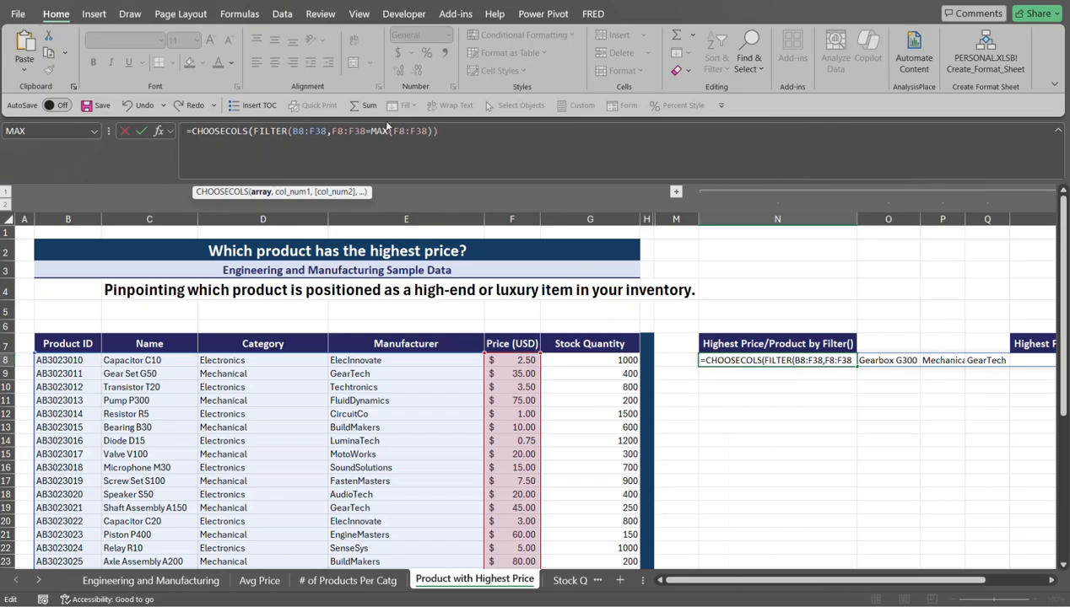
left_click(457, 132)
type(",")
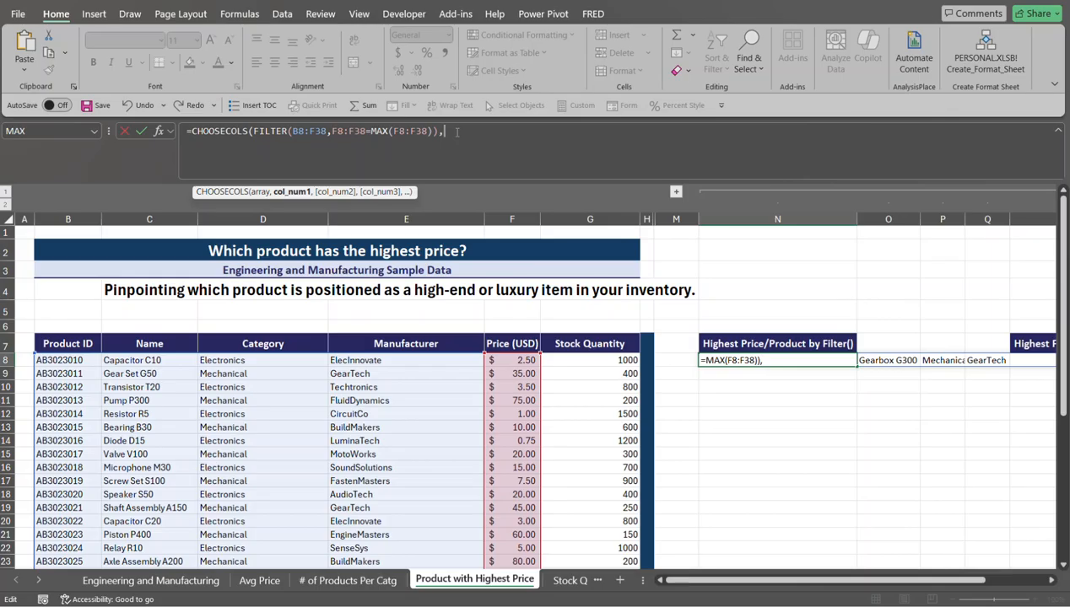
type("1,2,5")
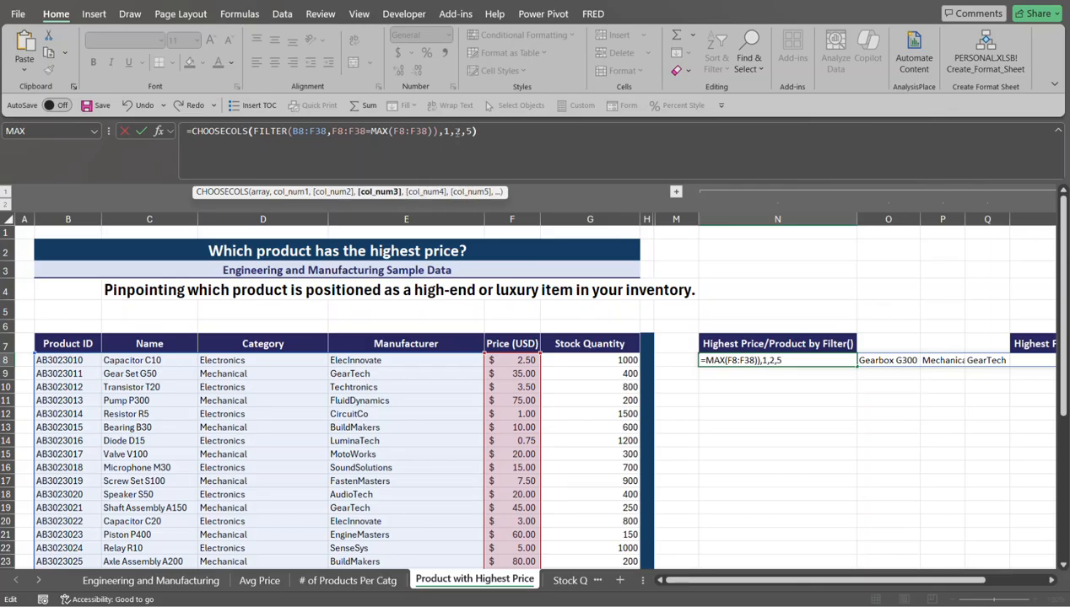
type(")")
key("Return")
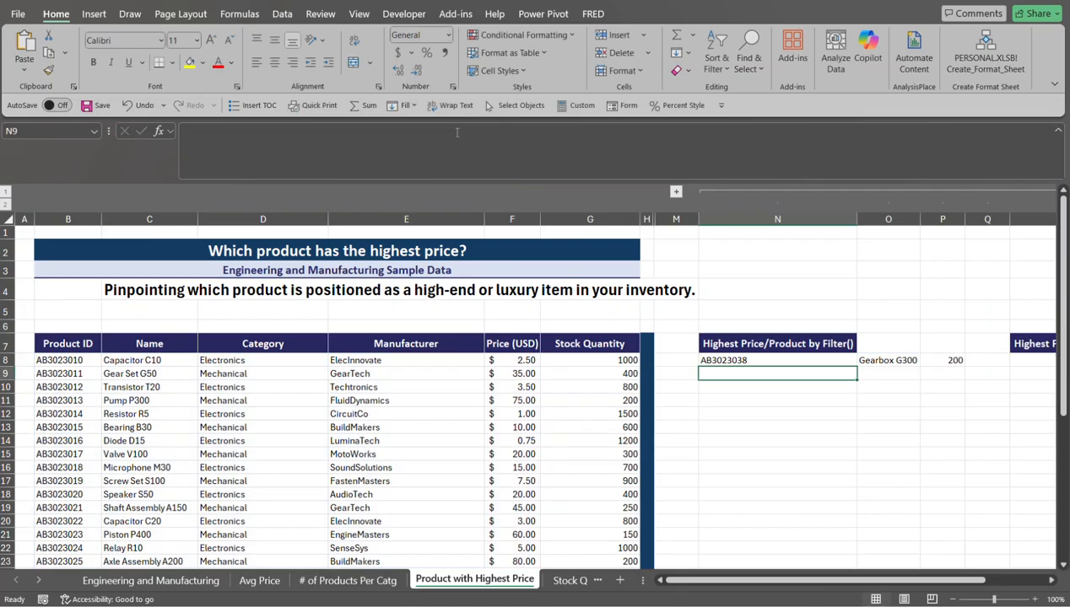
Step: Compare with the sorting result in its column group, leaving both the sorting and FILTER column groups collapsed
left_click(676, 192)
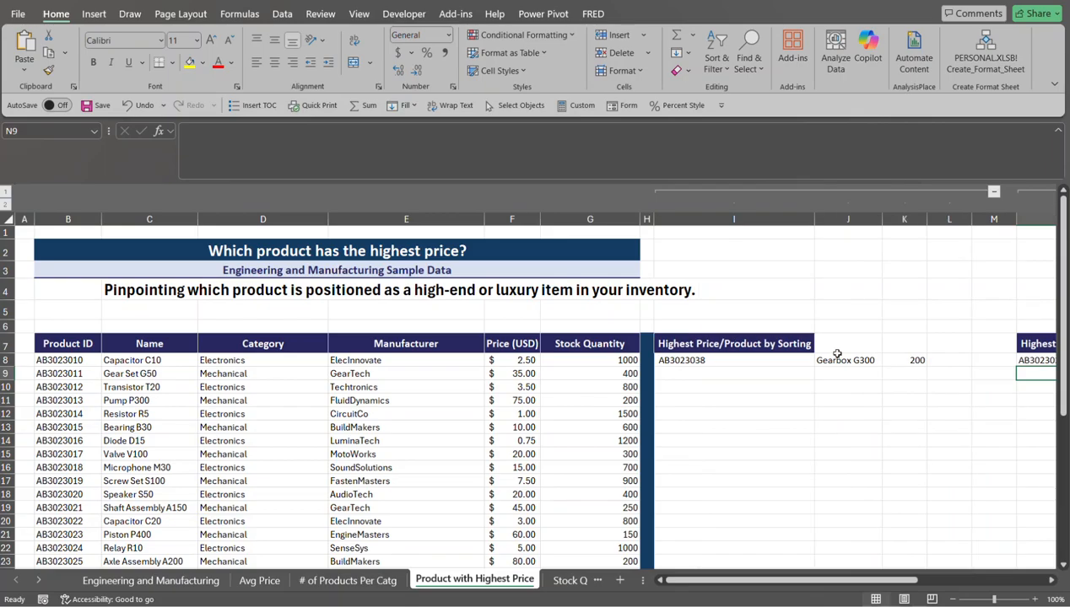
left_click(993, 192)
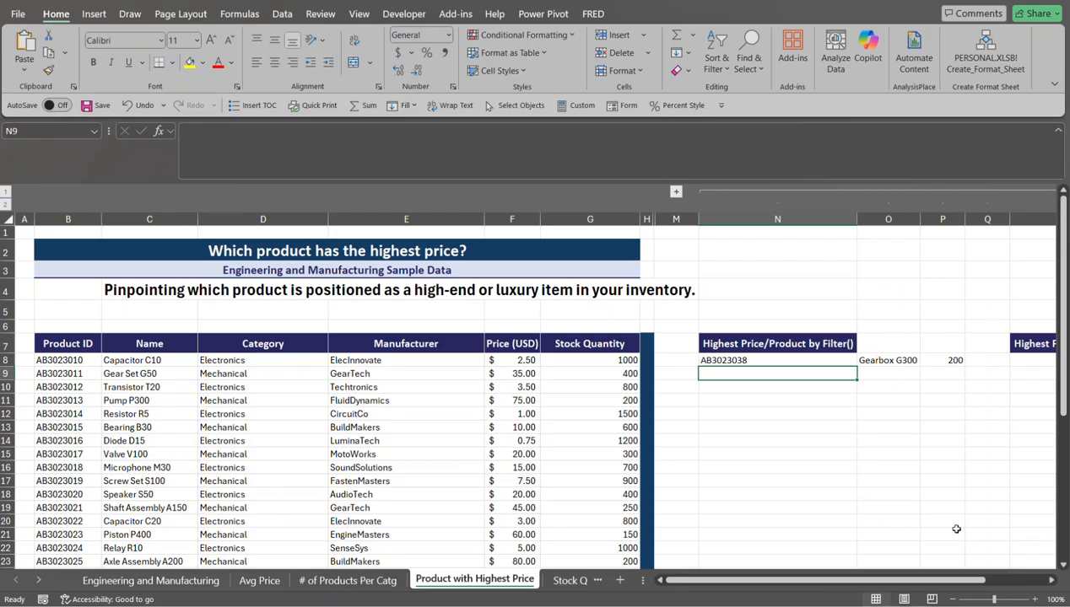
left_click_drag(952, 584, 1013, 584)
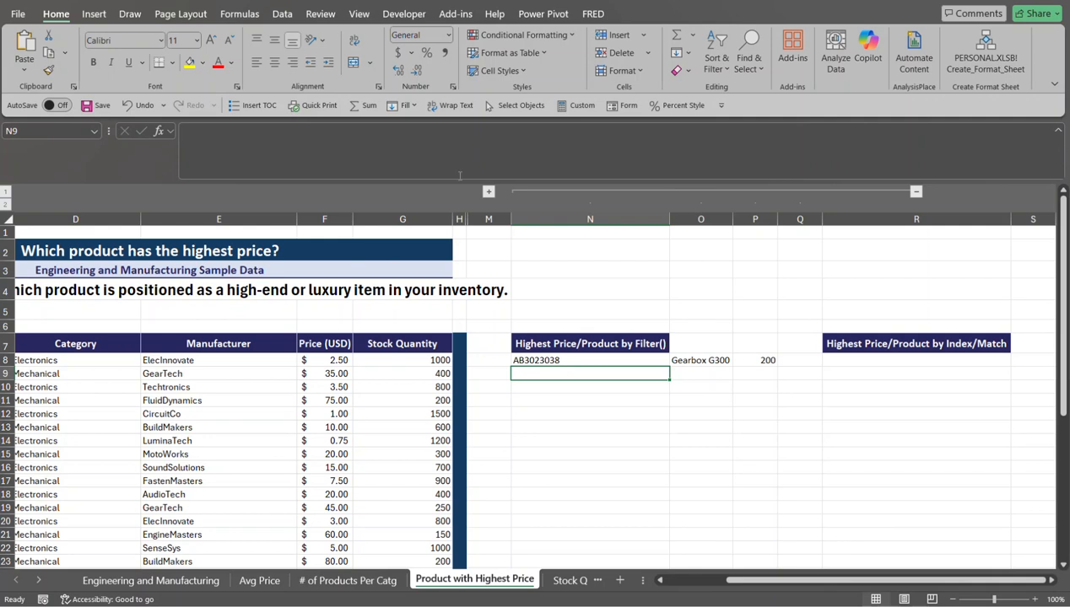
left_click(916, 191)
Step: Begin an INDEX formula in R8 with B8:B38 as its array and a nested MATCH as the row number
left_click(529, 359)
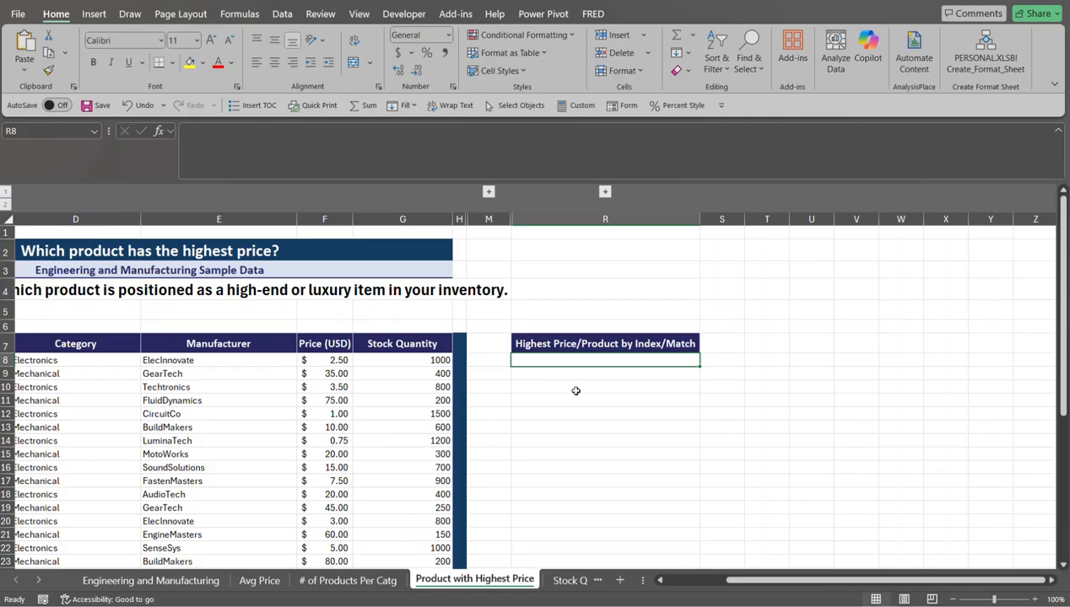
left_click_drag(575, 365, 572, 368)
type("=inde")
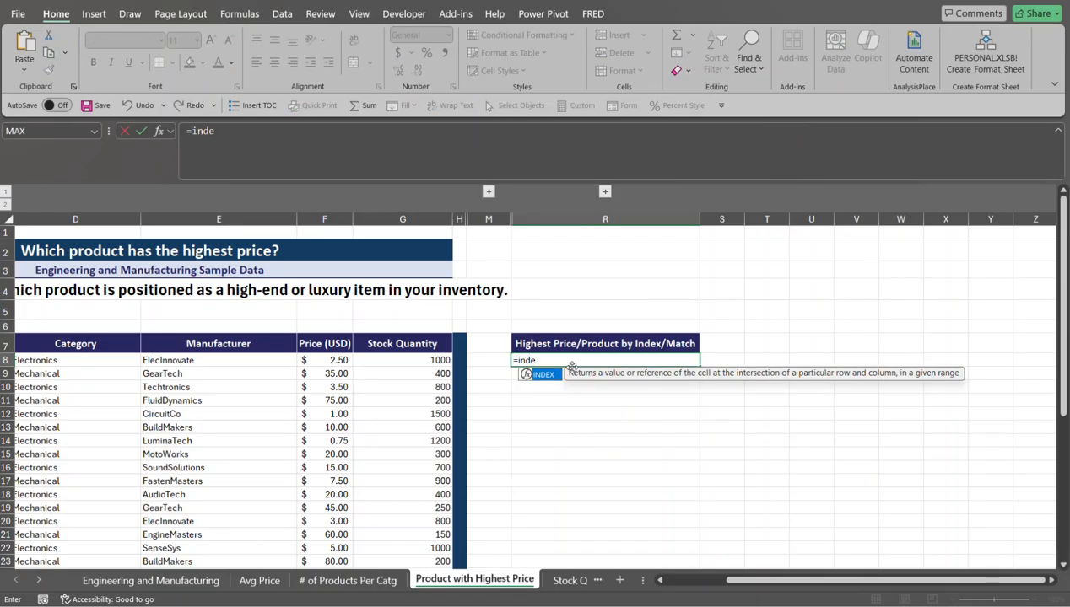
key("Tab")
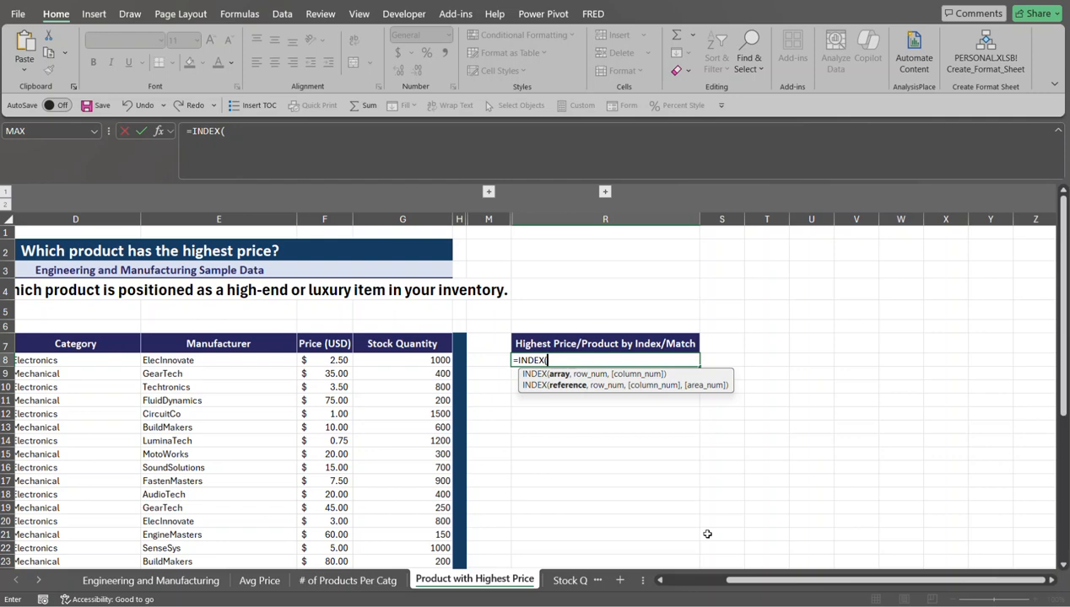
left_click_drag(744, 581, 697, 582)
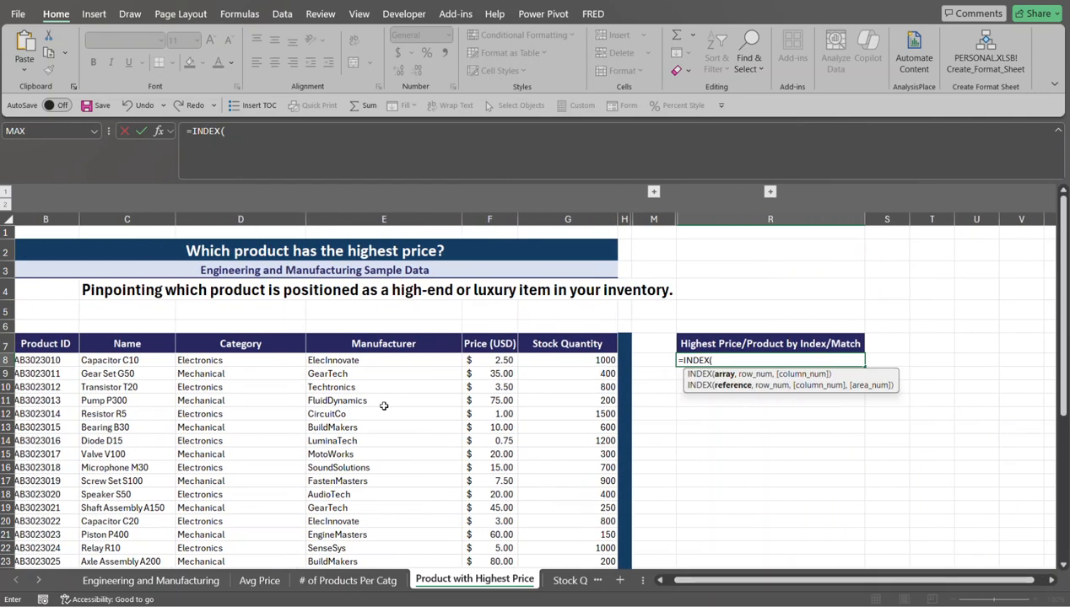
left_click(64, 360)
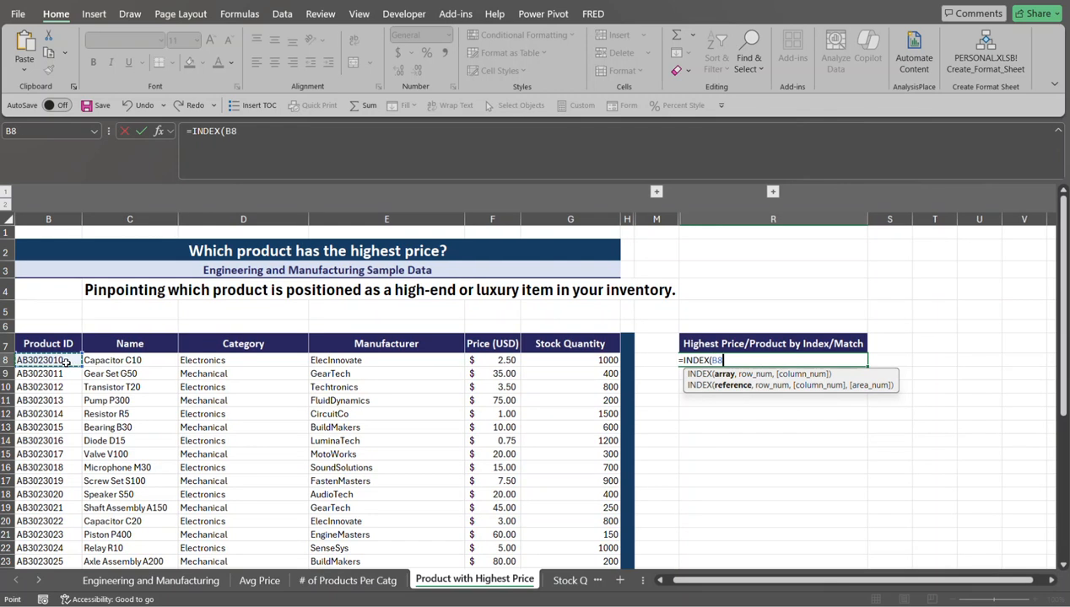
key("ctrl+shift+Down")
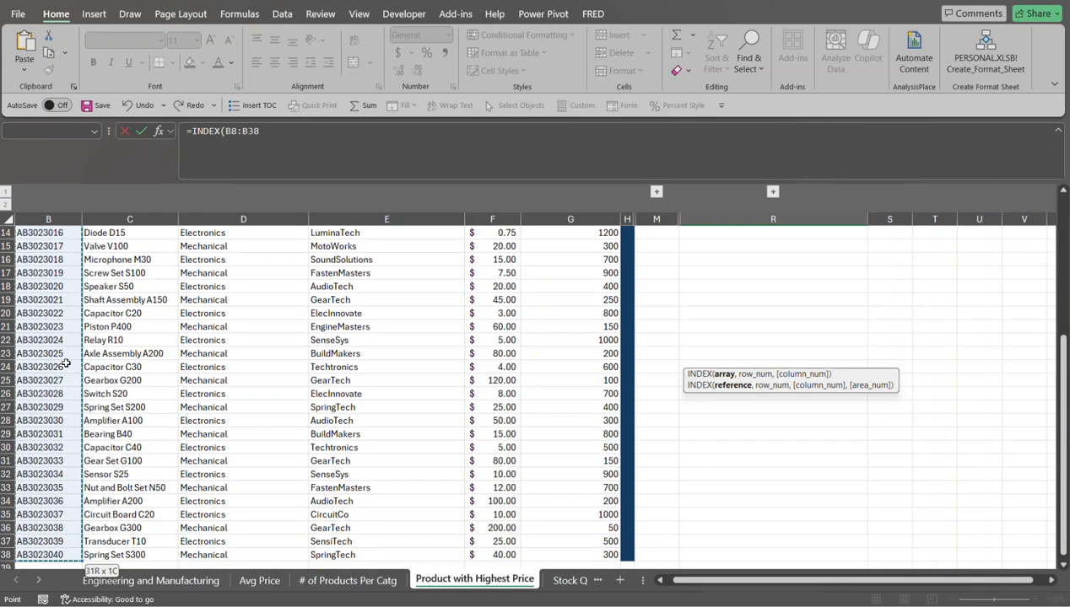
key("ctrl+BackSpace")
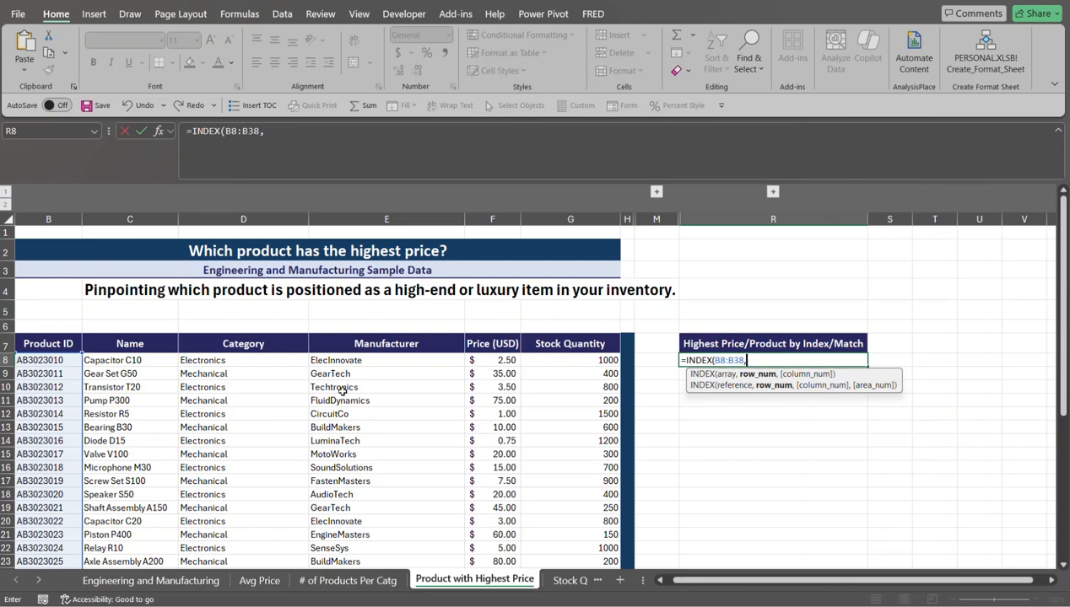
type("matc")
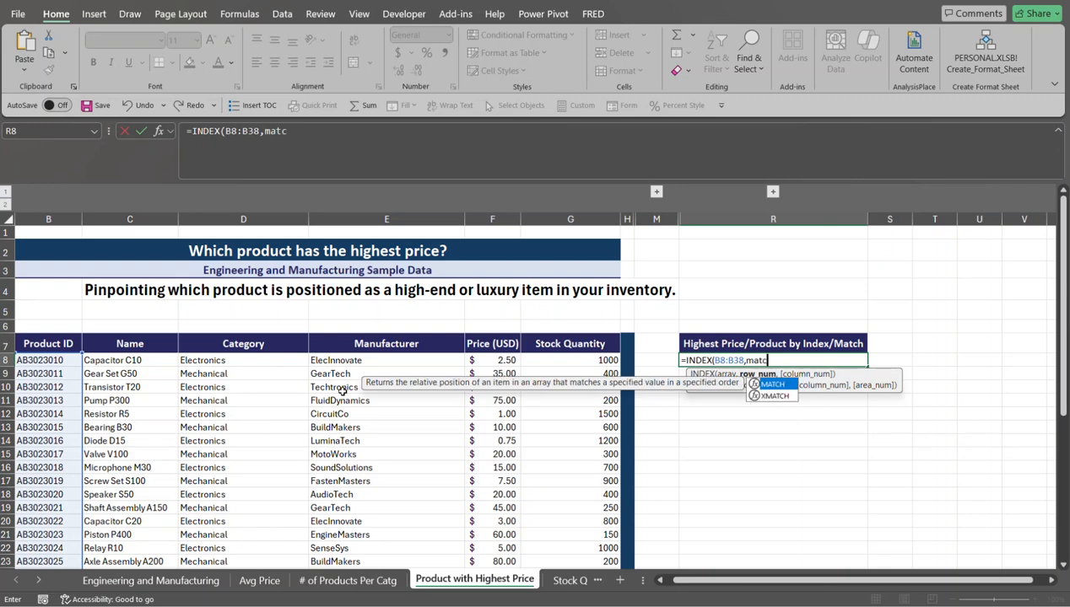
type("h")
key("Tab")
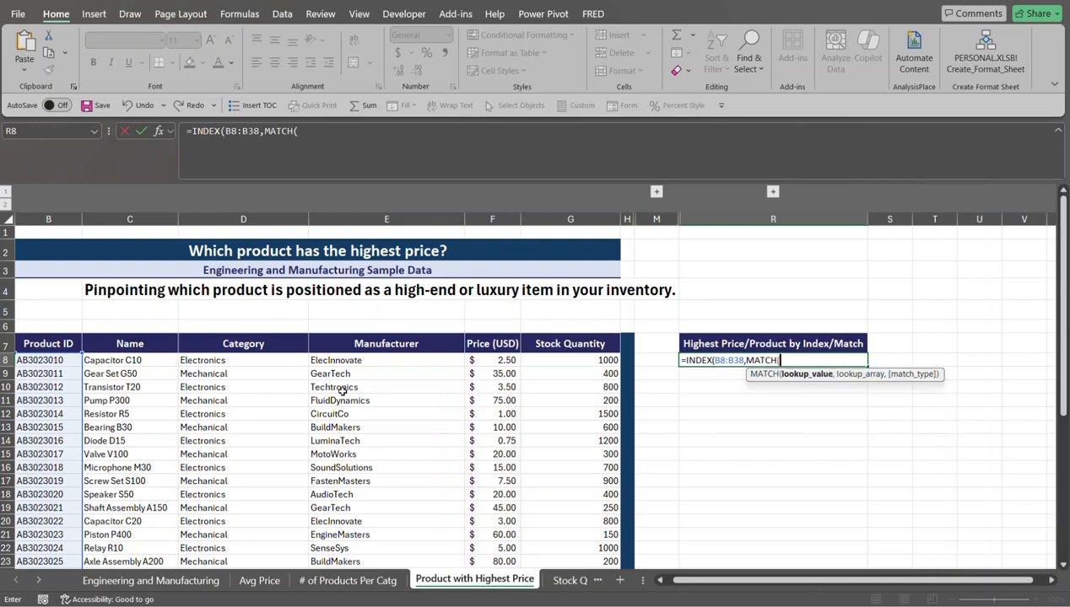
left_click(498, 358)
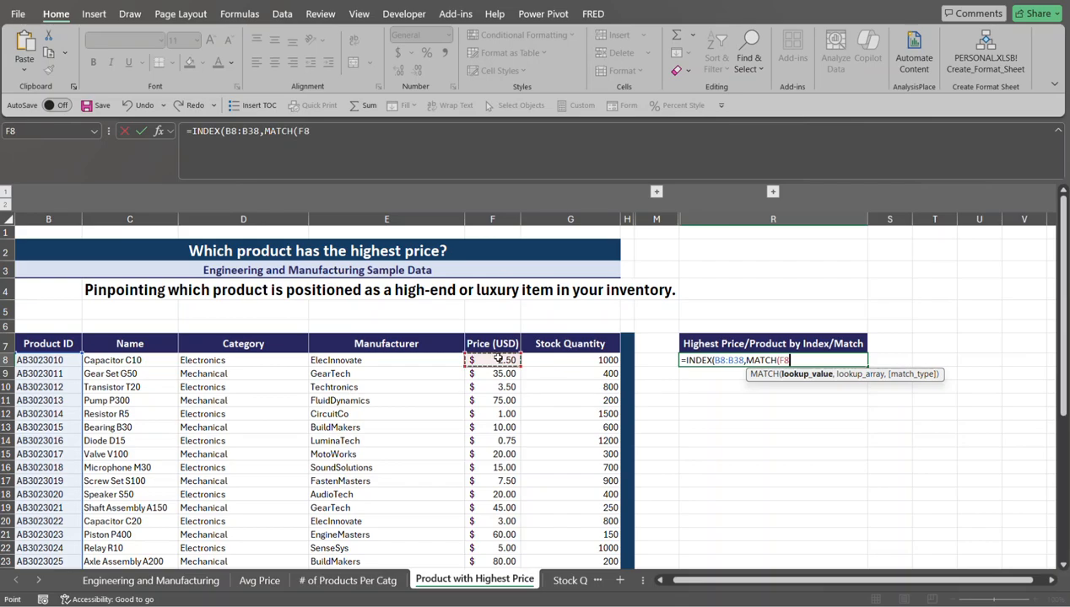
key("ctrl+shift+Down")
scroll(497, 357, "up", 5)
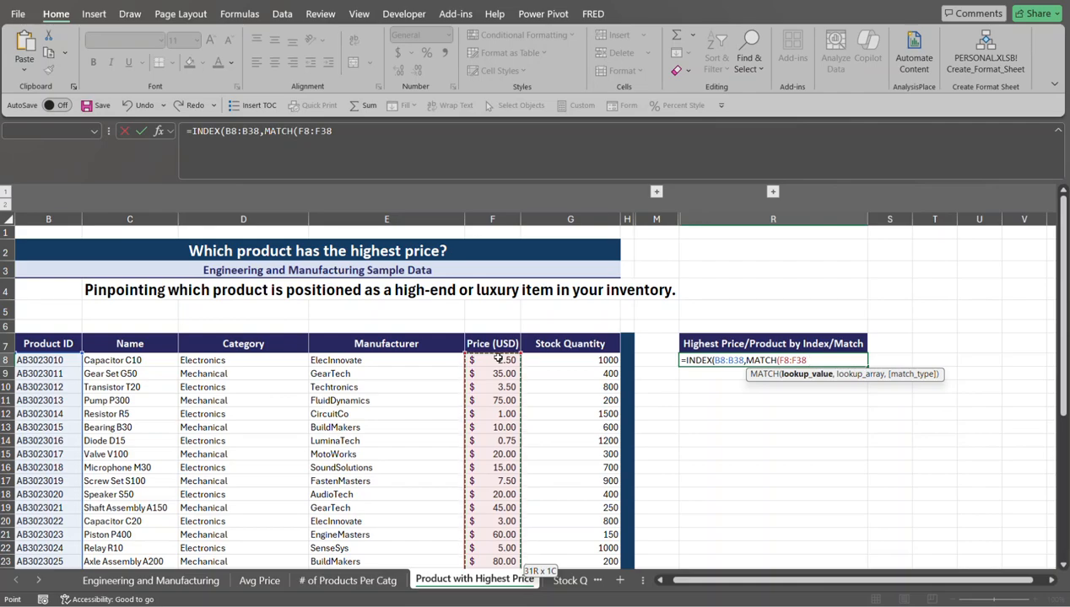
key("Left")
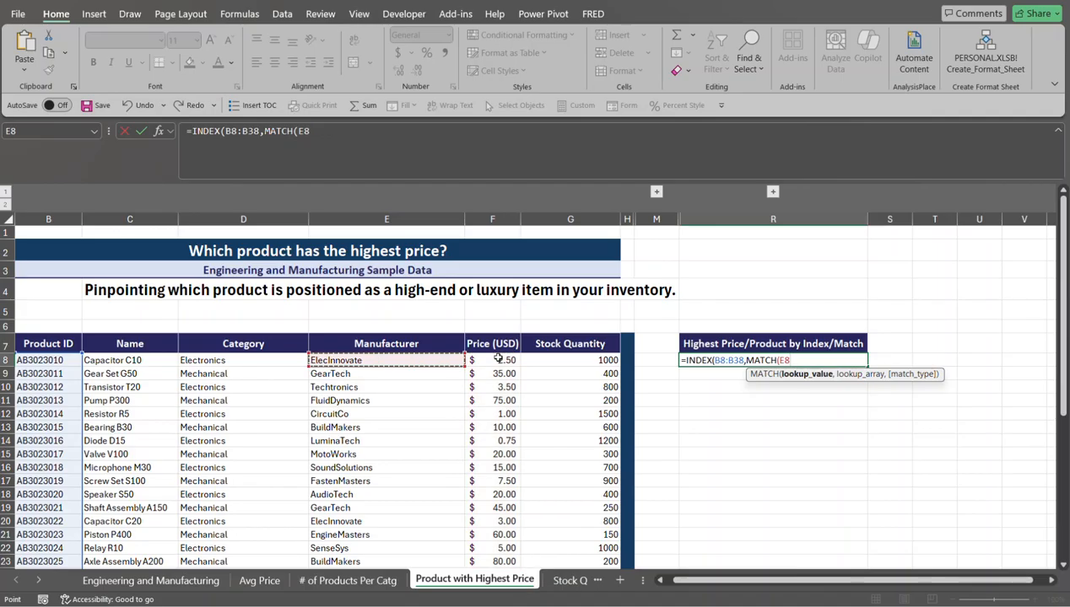
key("Left")
key("BackSpace")
key("BackSpace")
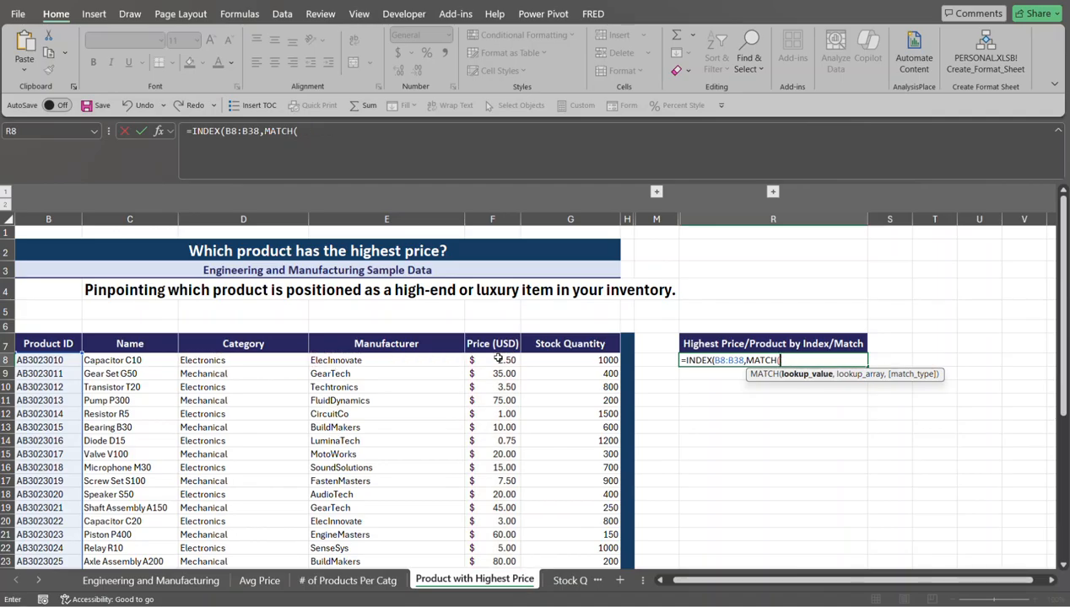
Step: Enter MAX(F8:F38,F8:F38) as the MATCH lookup value in the R8 formula
type("max")
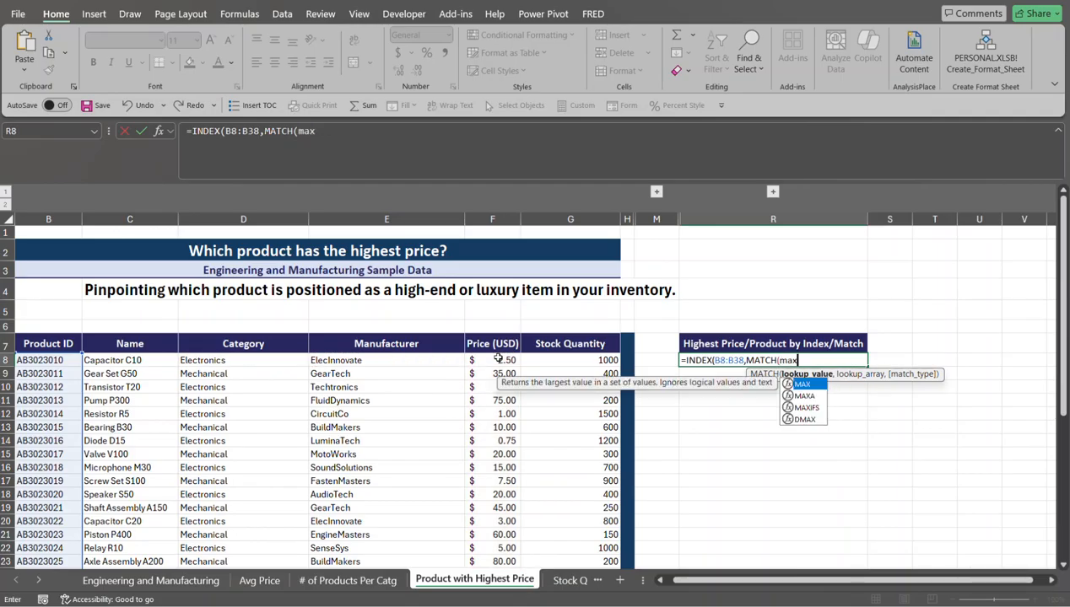
type("(")
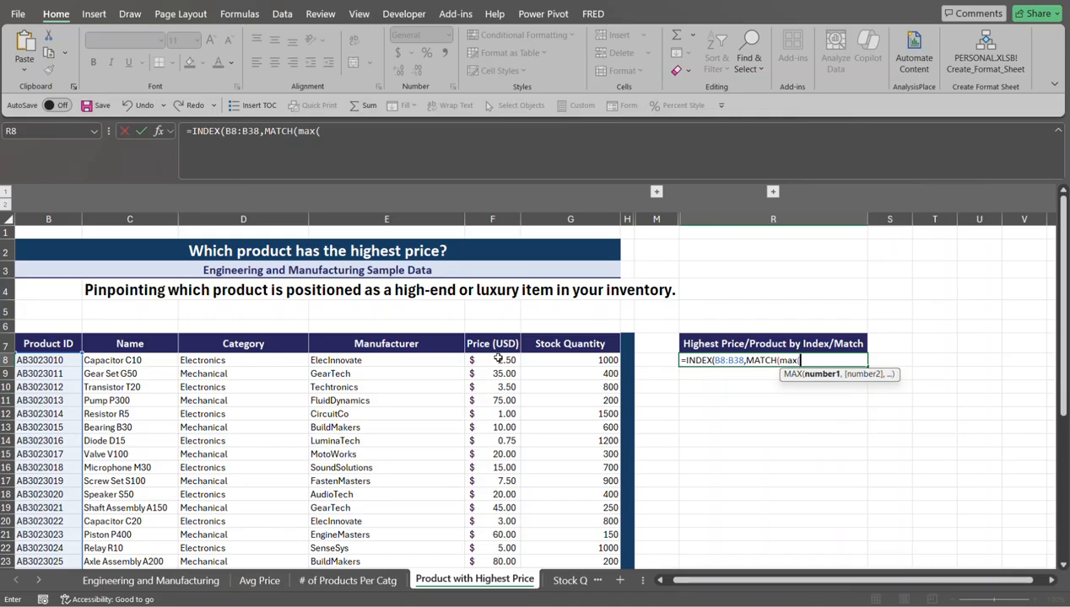
left_click(509, 360)
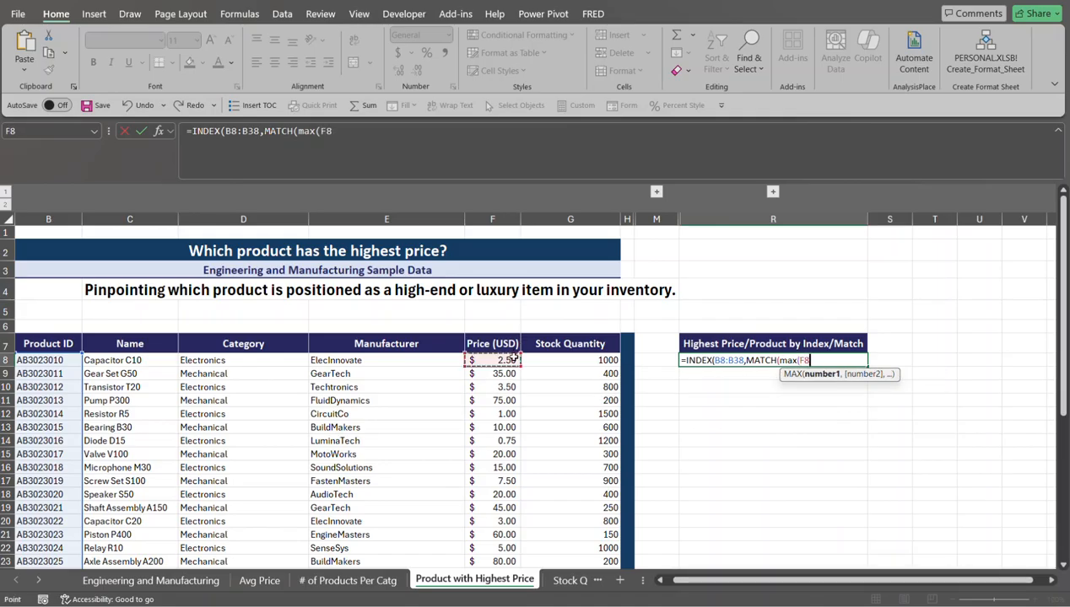
key("ctrl+shift+Down")
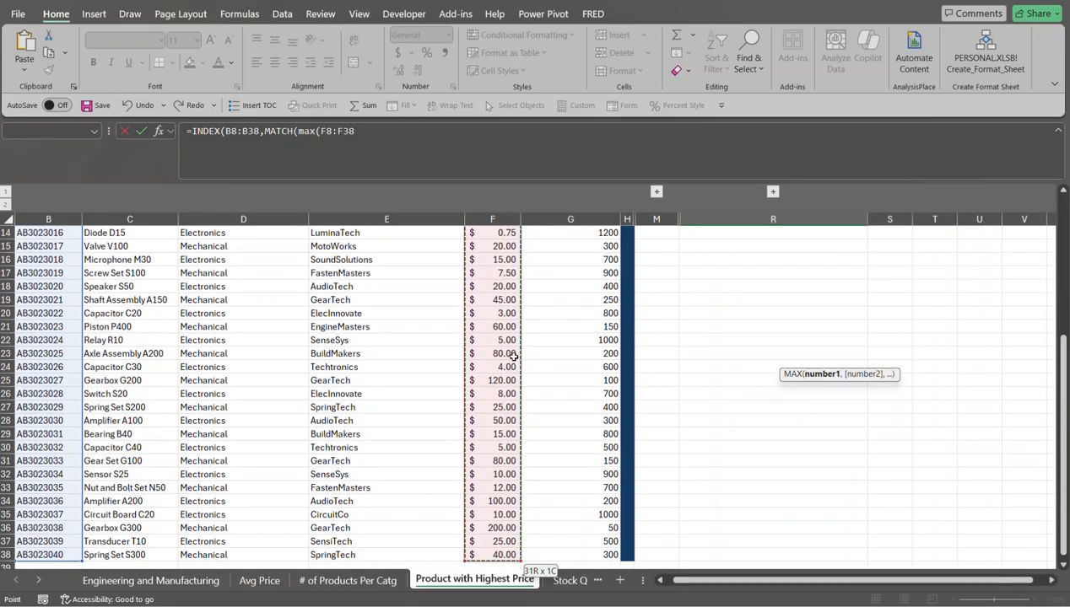
scroll(513, 358, "up", 10)
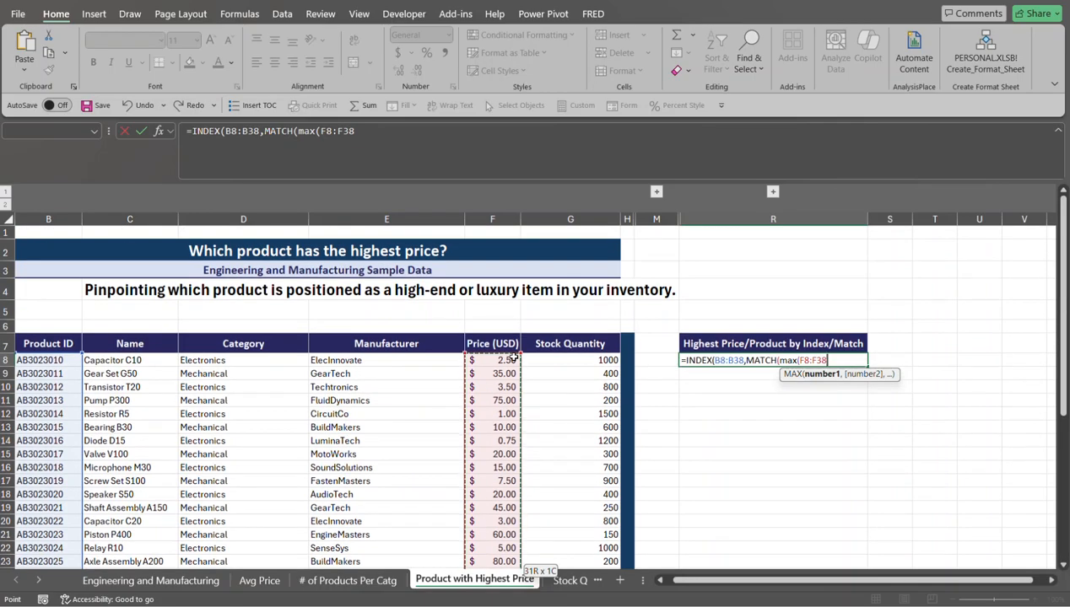
type(",")
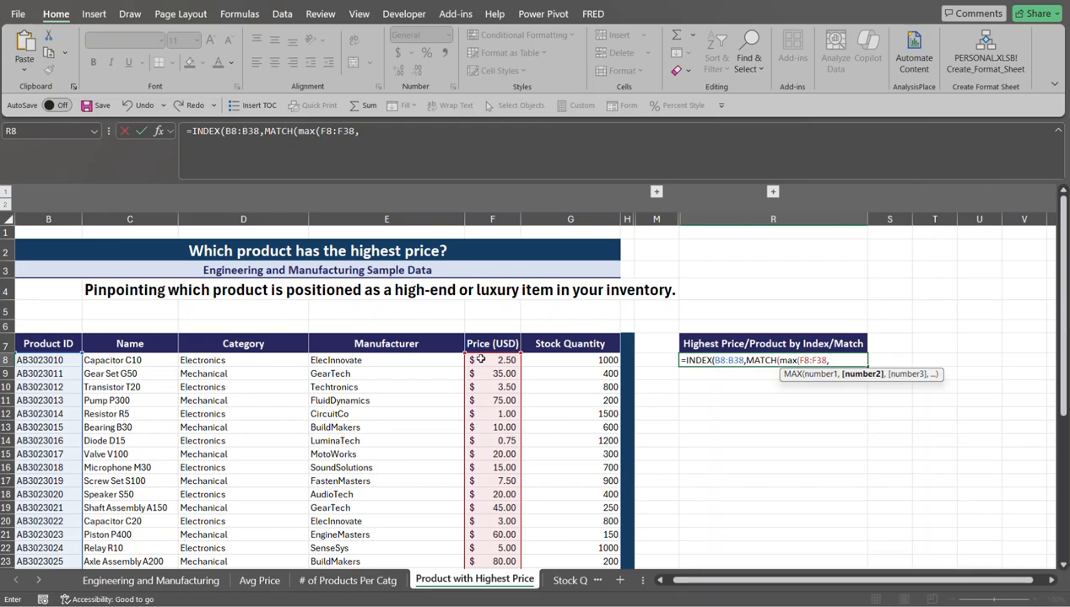
left_click(480, 360)
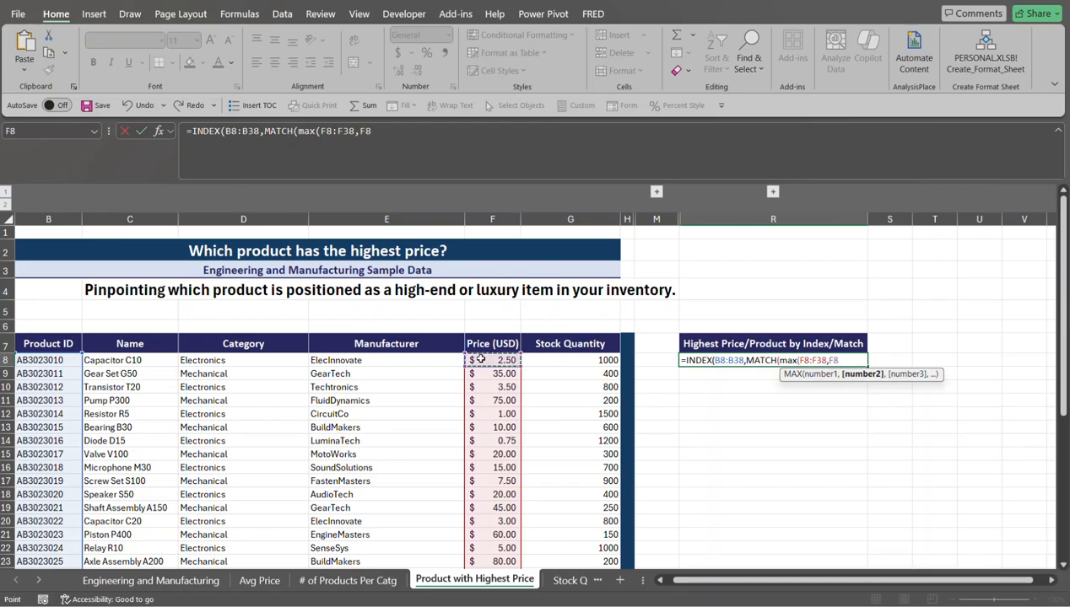
key("ctrl+shift+Down")
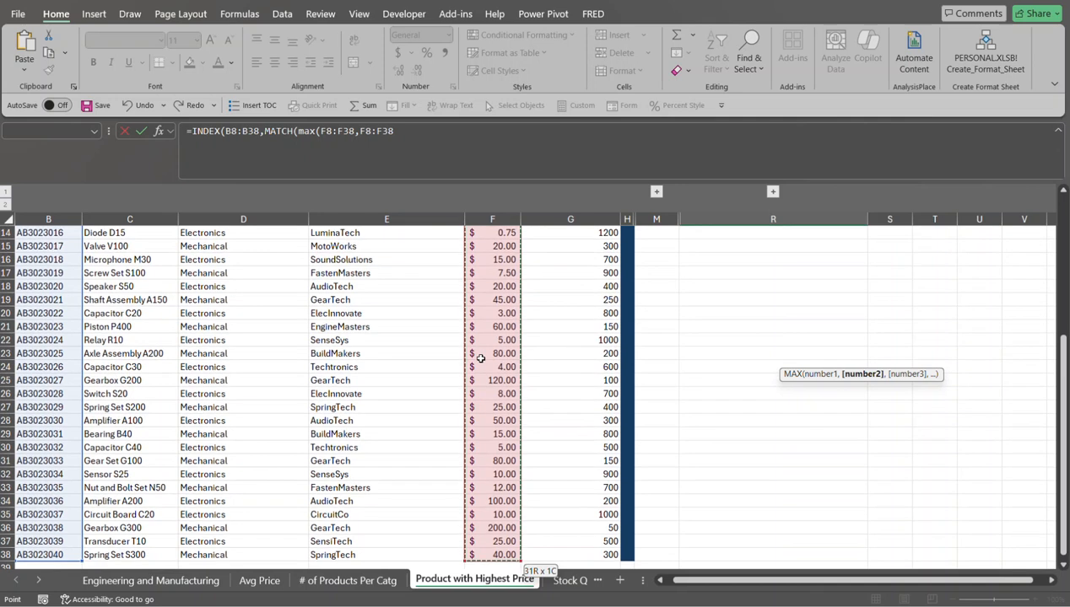
scroll(480, 359, "up", 4)
scroll(480, 359, "up", 2)
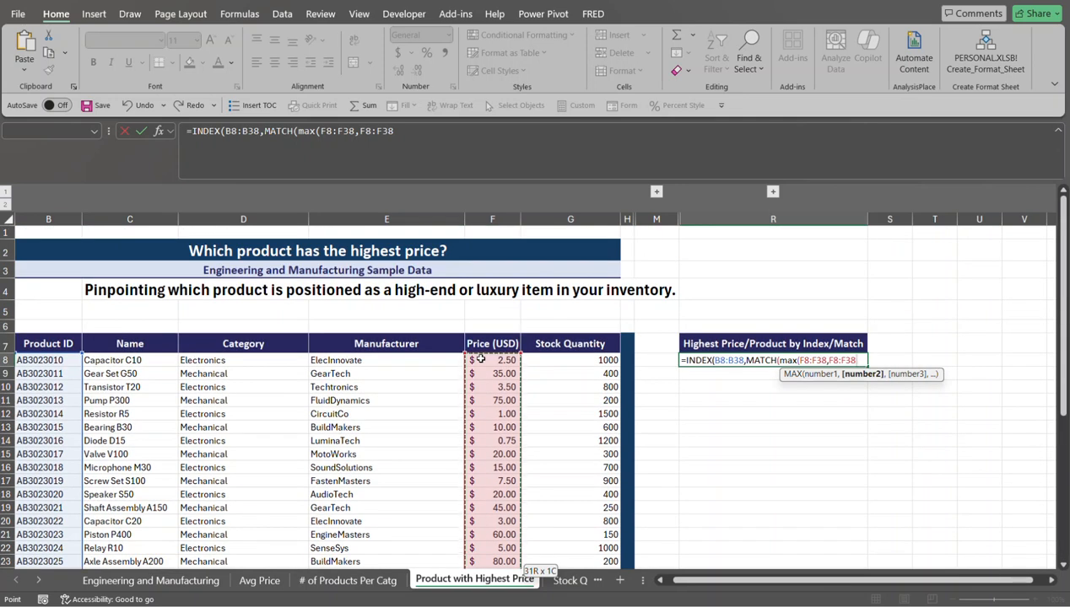
type(")")
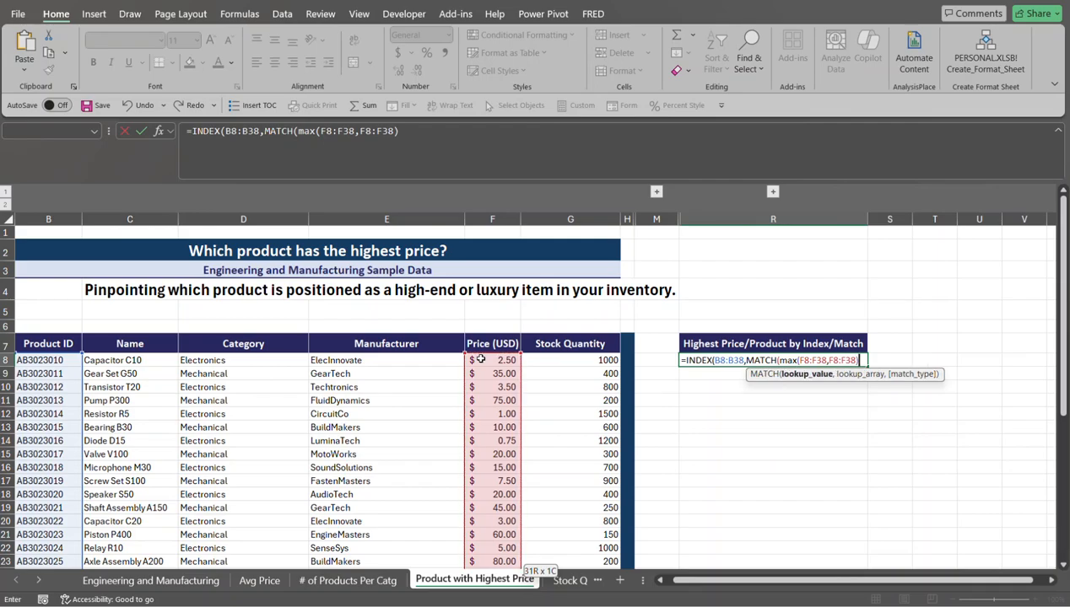
Step: Complete R8 as =INDEX(B8:B38,MATCH(MAX(F8:F38,F8:F38),F8:F38,0)) and compare it with the sorting result, leaving that column group collapsed
type(",")
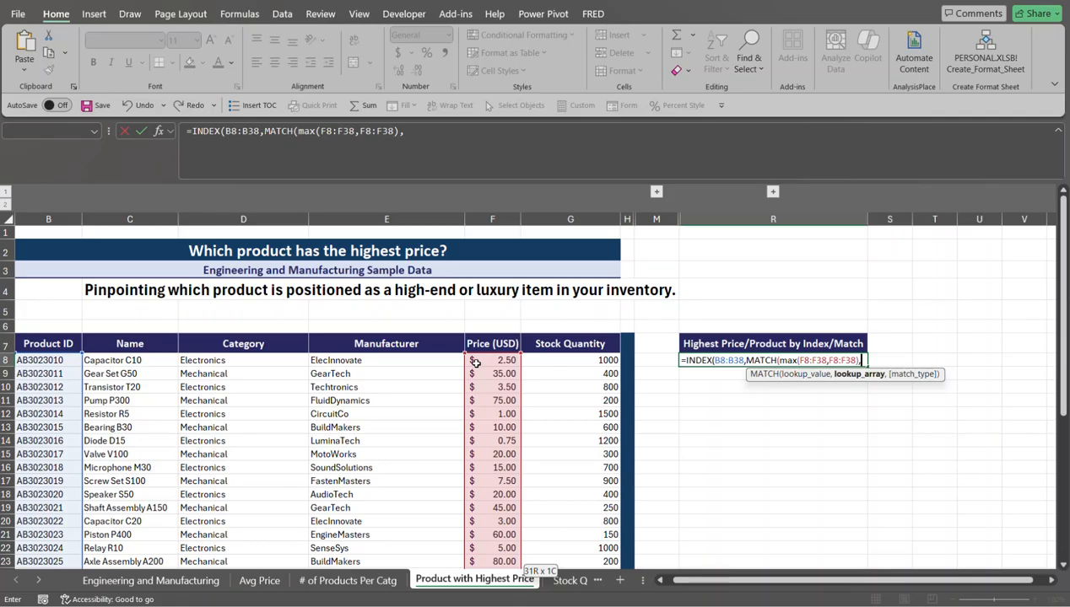
left_click(478, 362)
key("ctrl+shift+Down")
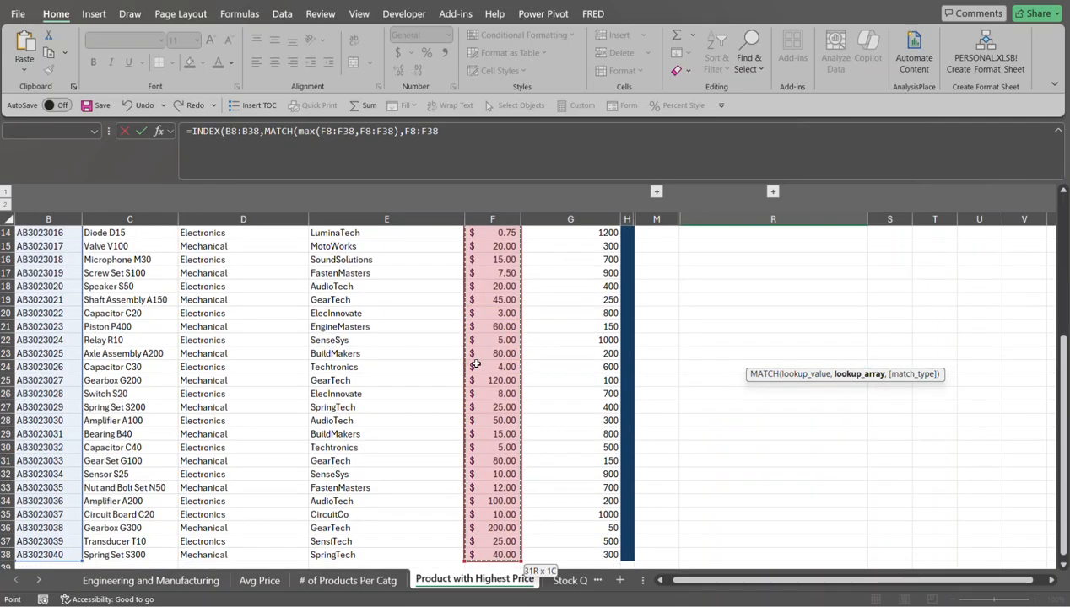
scroll(475, 363, "up", 5)
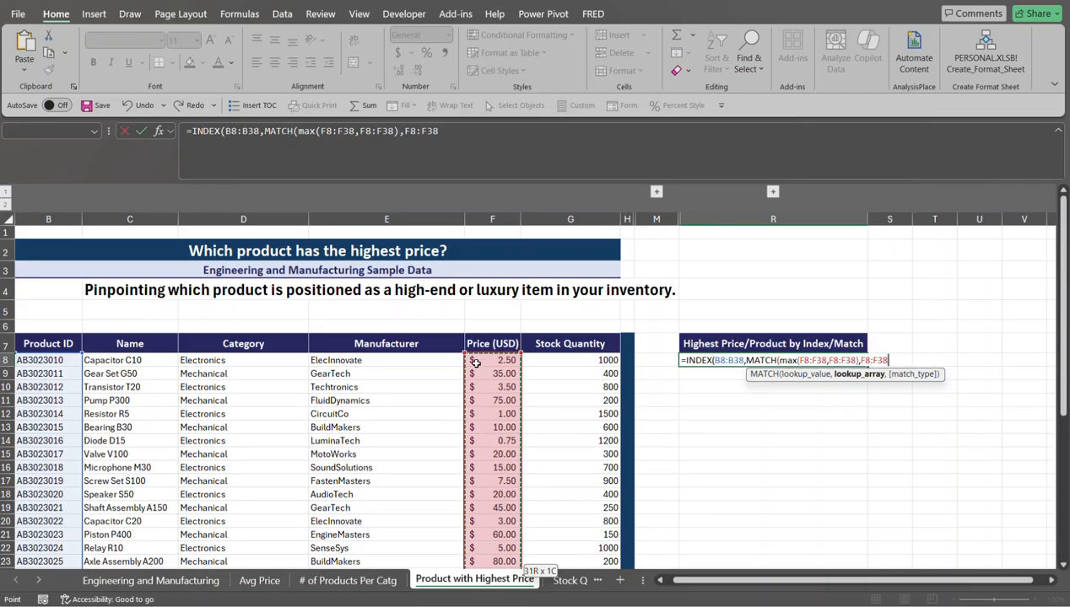
type(",")
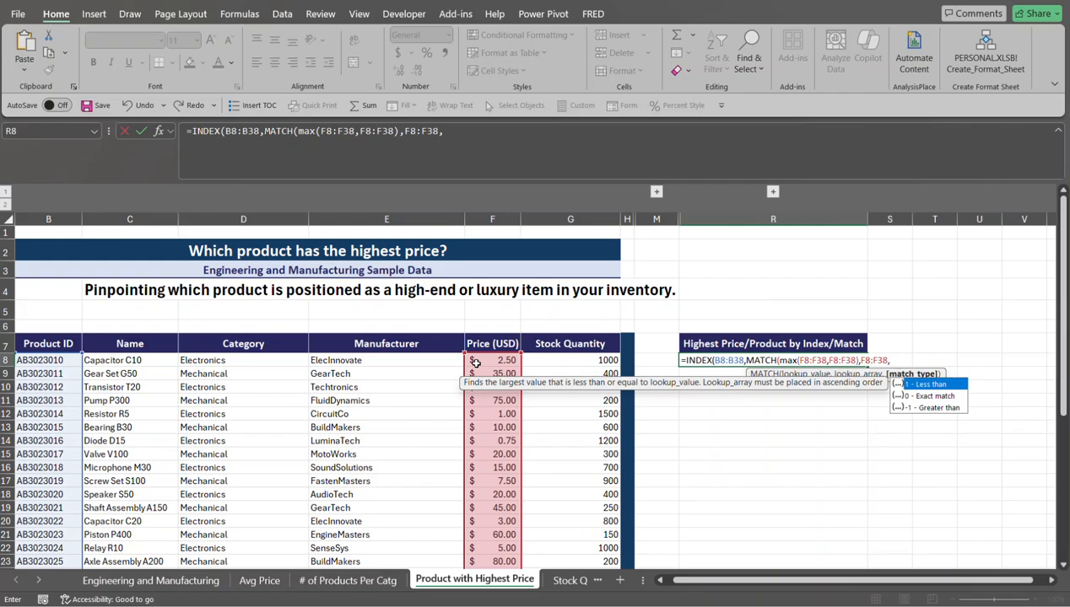
type("0")
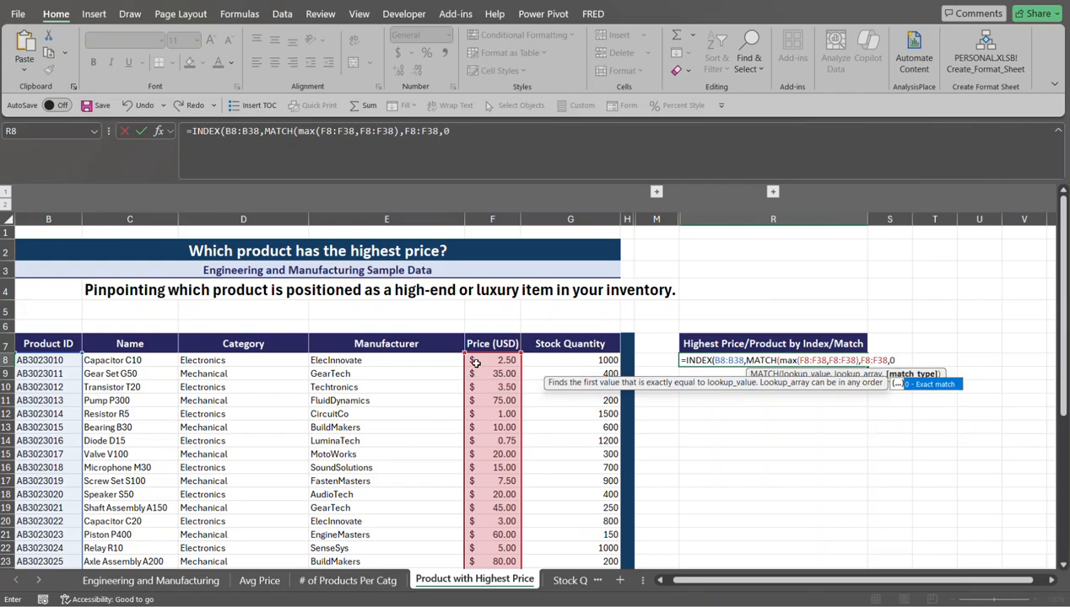
type(")")
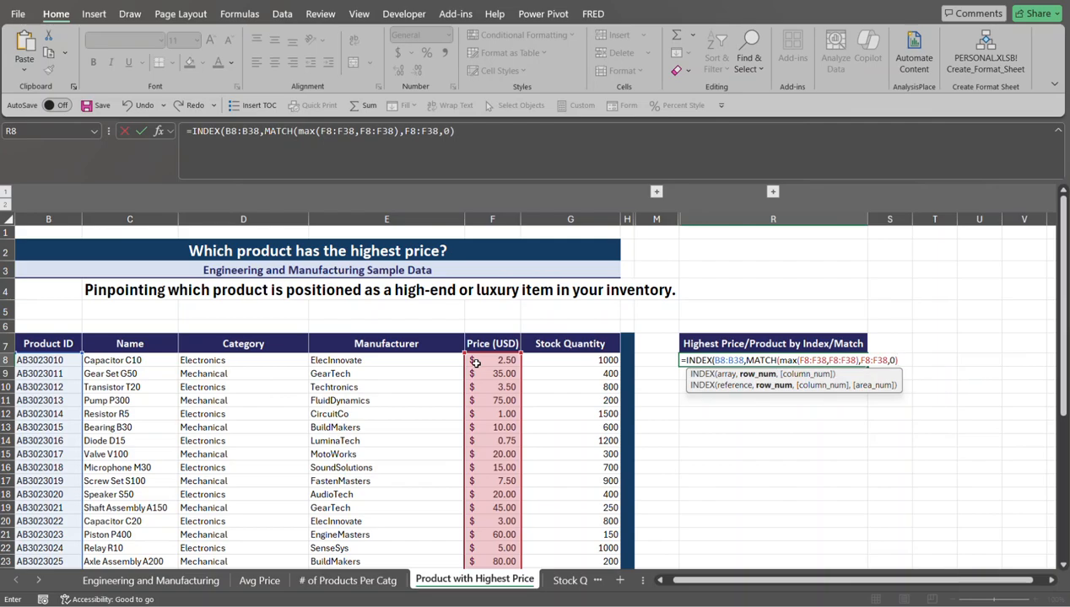
type(")")
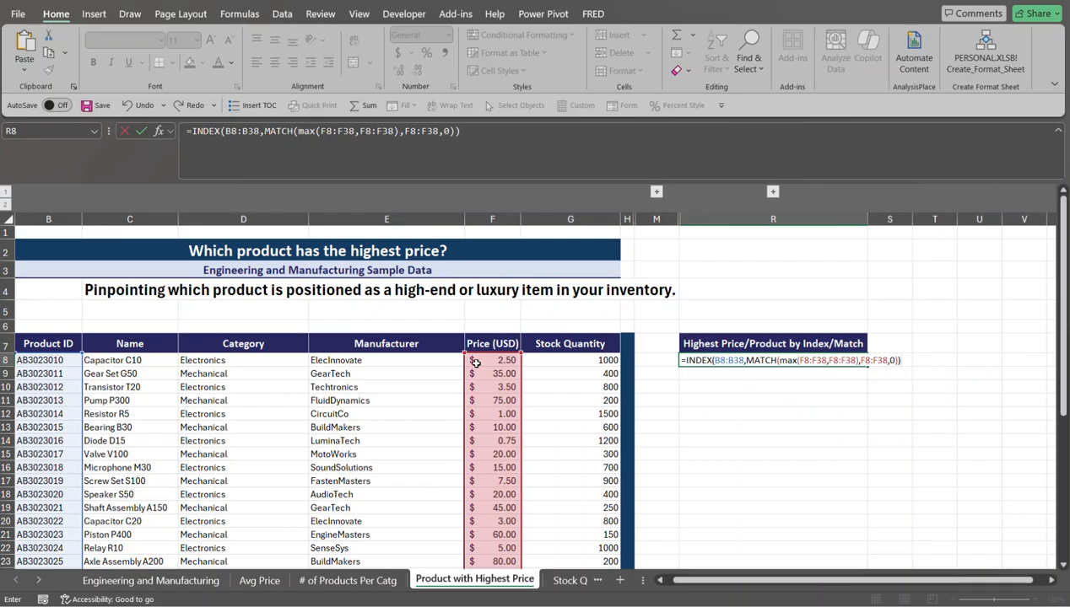
key("Return")
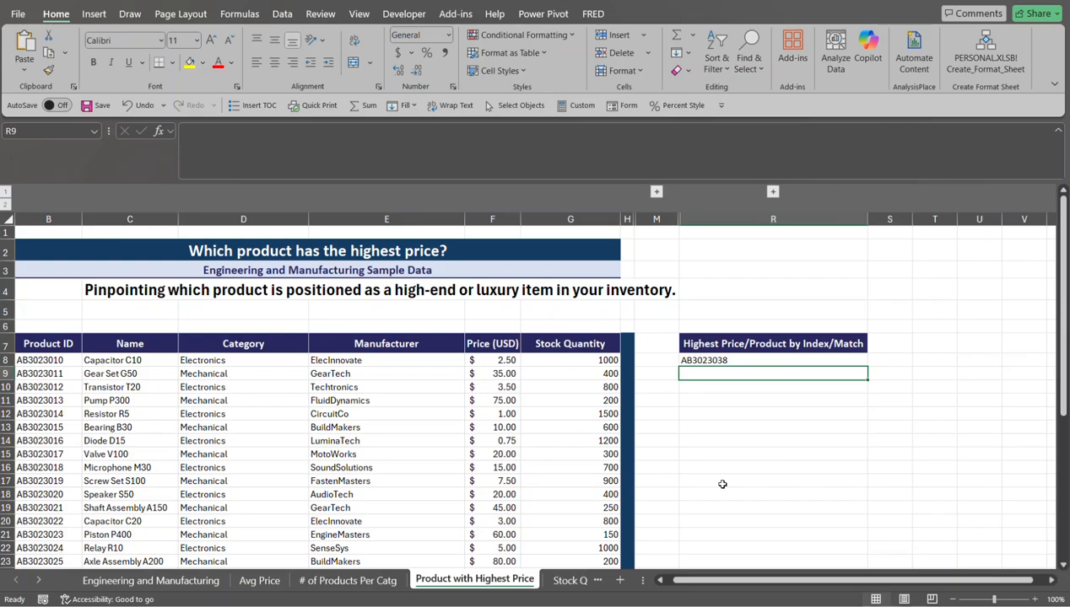
left_click(656, 192)
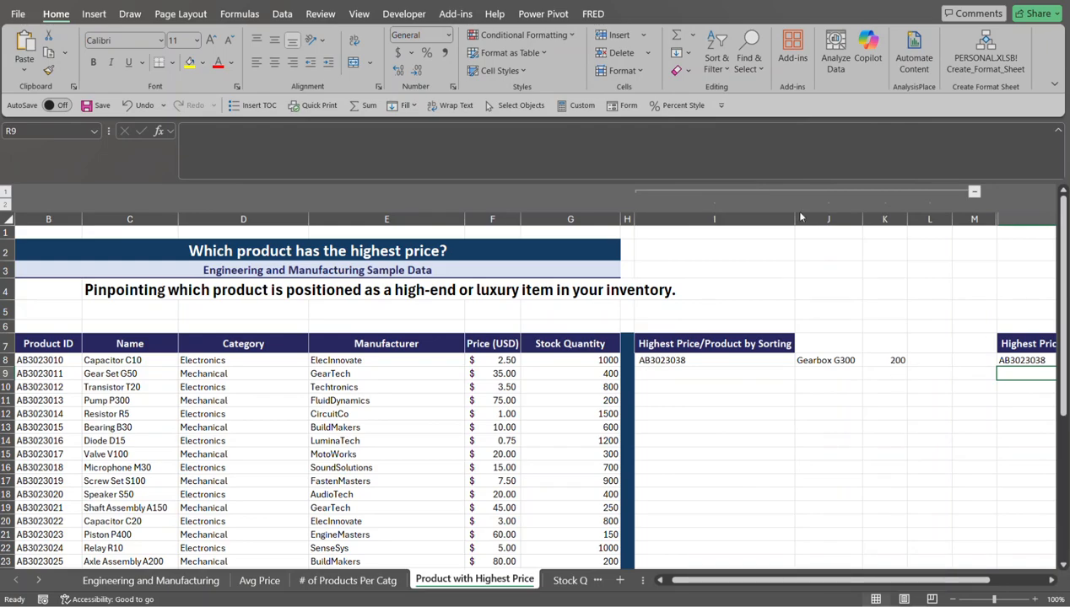
left_click(972, 191)
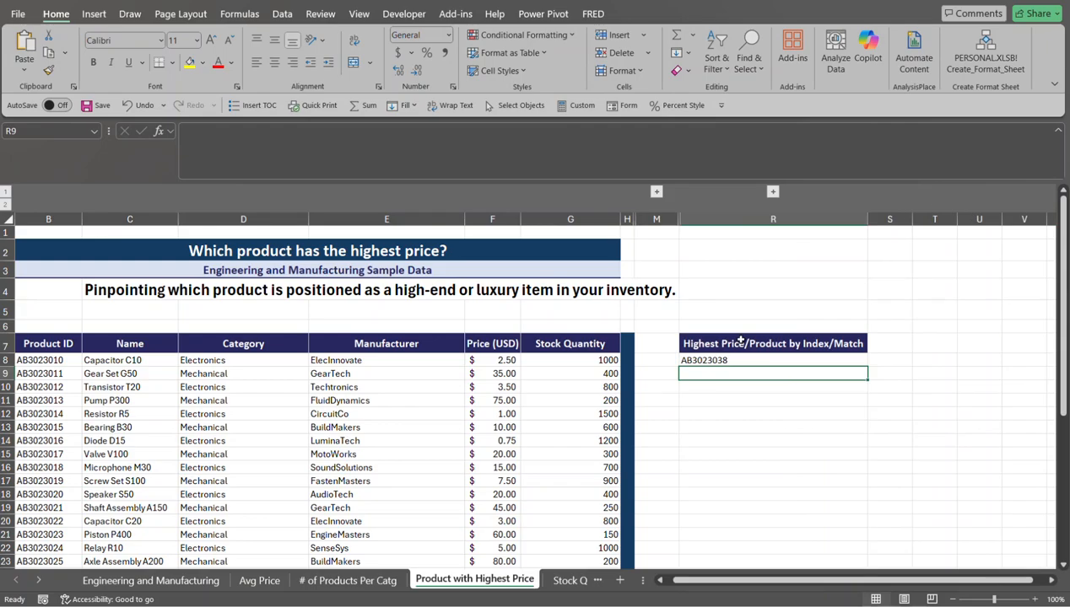
Step: On the Stock Qty by Manufacturer sheet, clear the leftover SUMIFS formulas from J9:J22 in the Stock Qty column
left_click(567, 580)
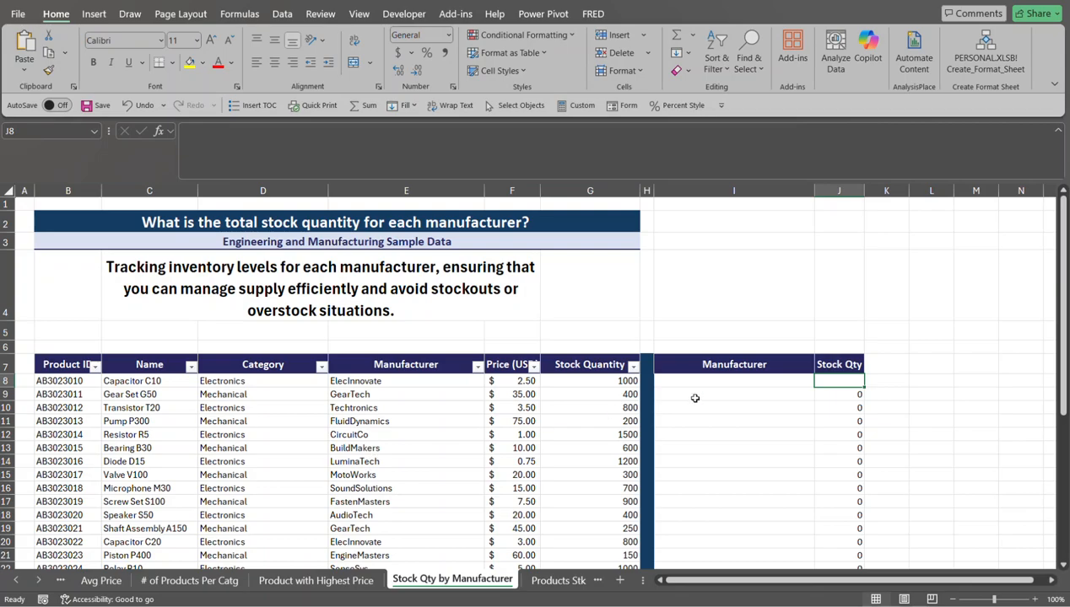
left_click(842, 398)
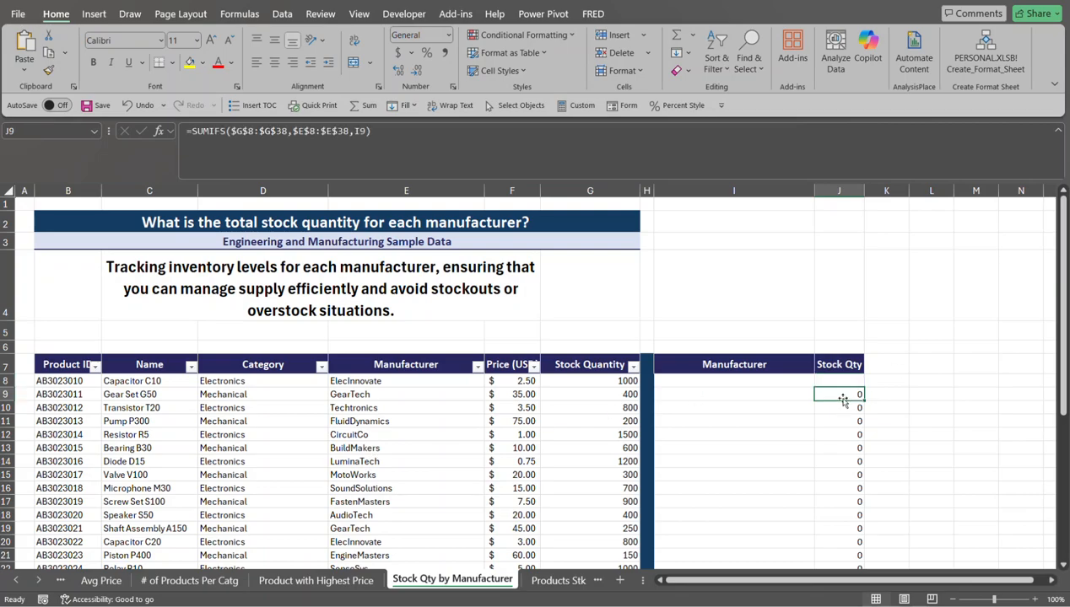
key("ctrl+shift+Down")
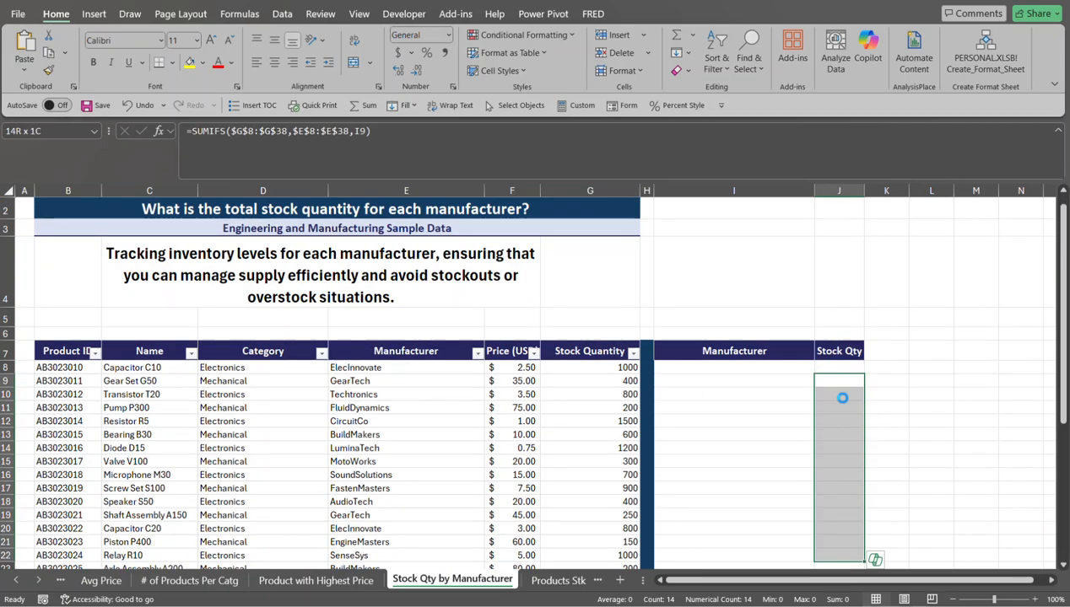
key("Delete")
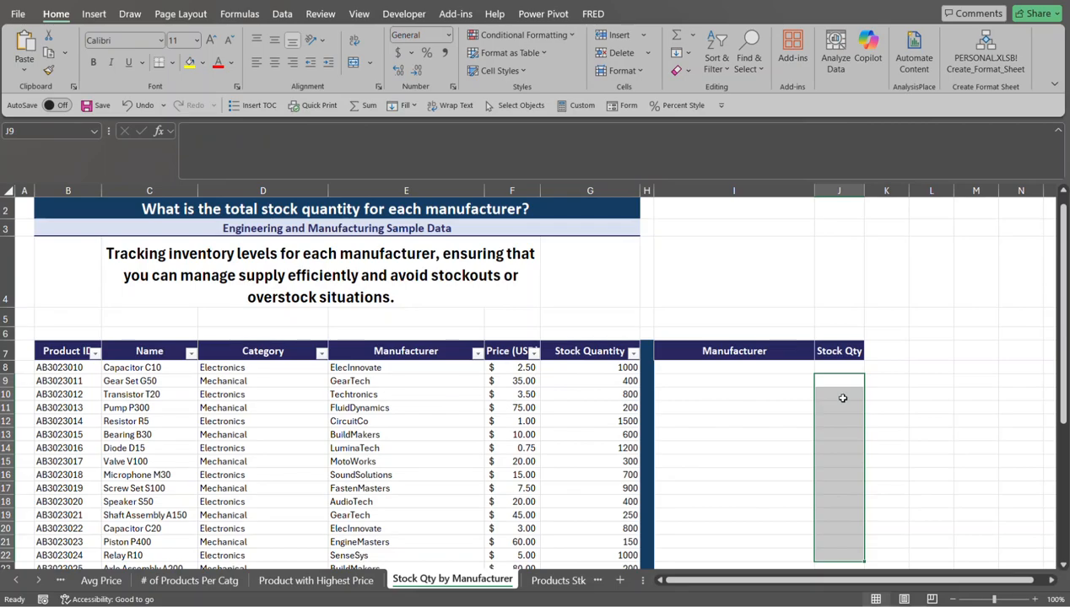
Step: List the distinct manufacturers from I8 downward with the formula =UNIQUE(E8:E38)
left_click(760, 363)
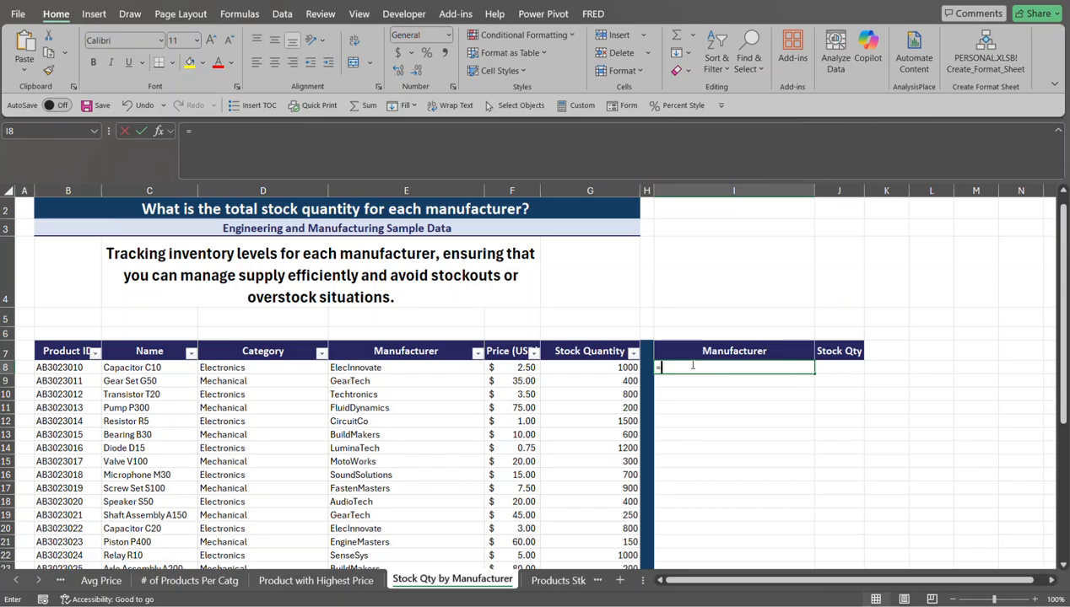
type("=un")
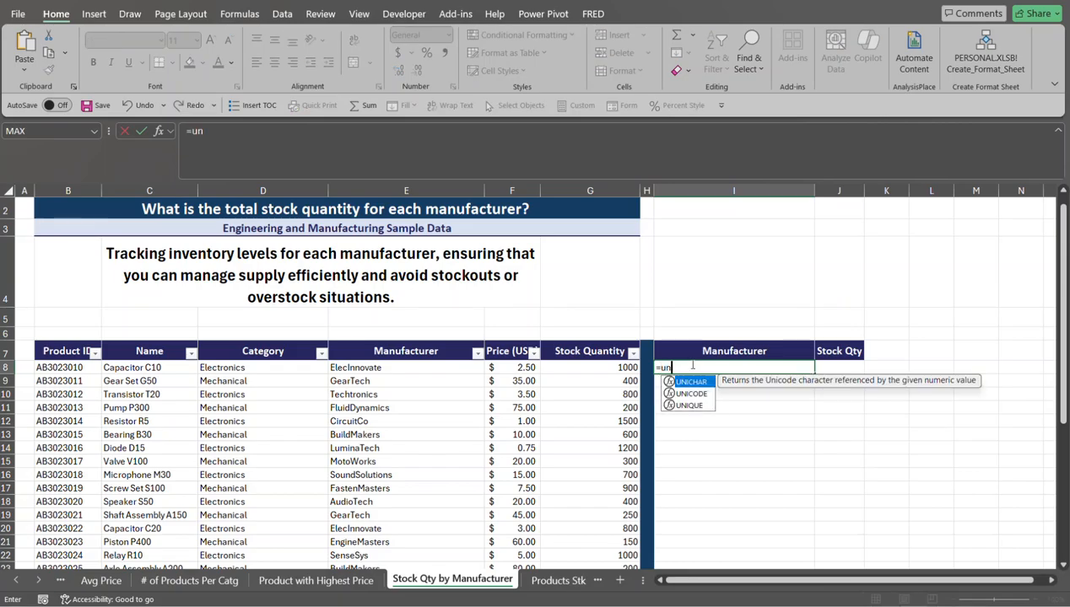
key("Down")
key("Down")
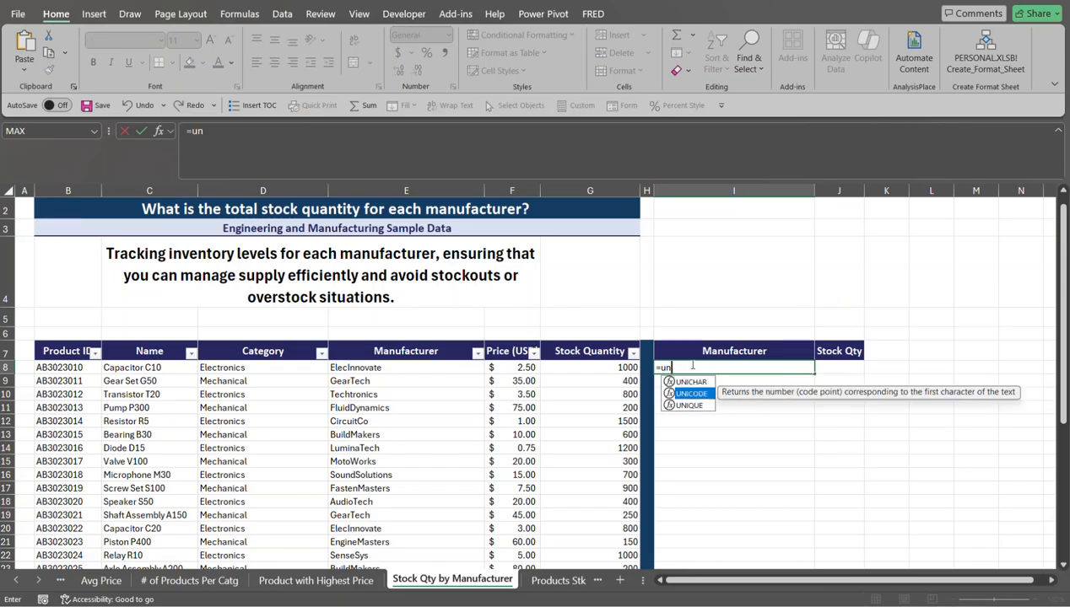
key("Tab")
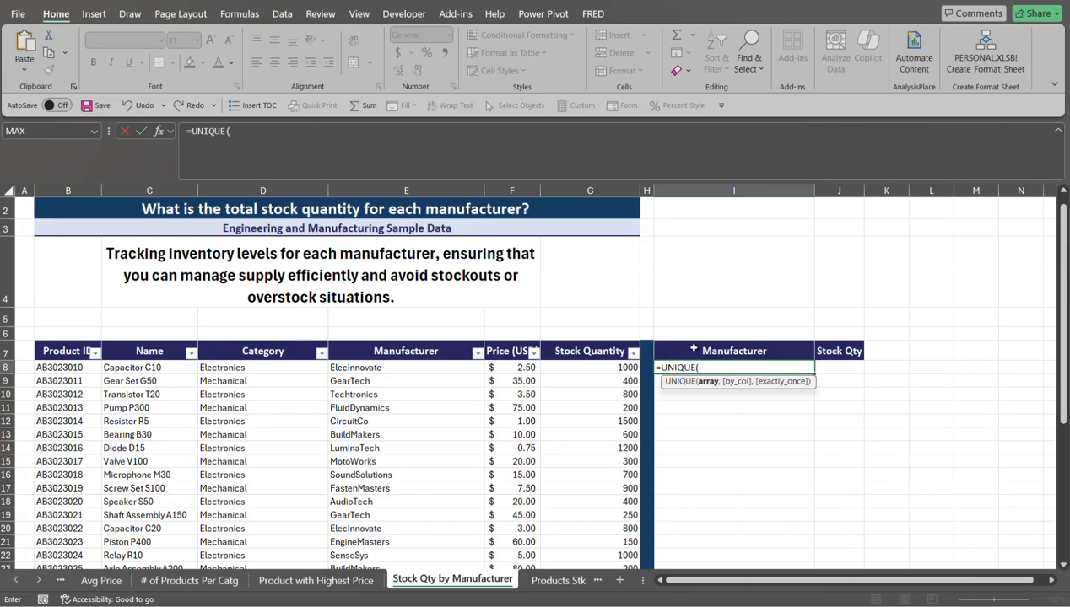
left_click(440, 366)
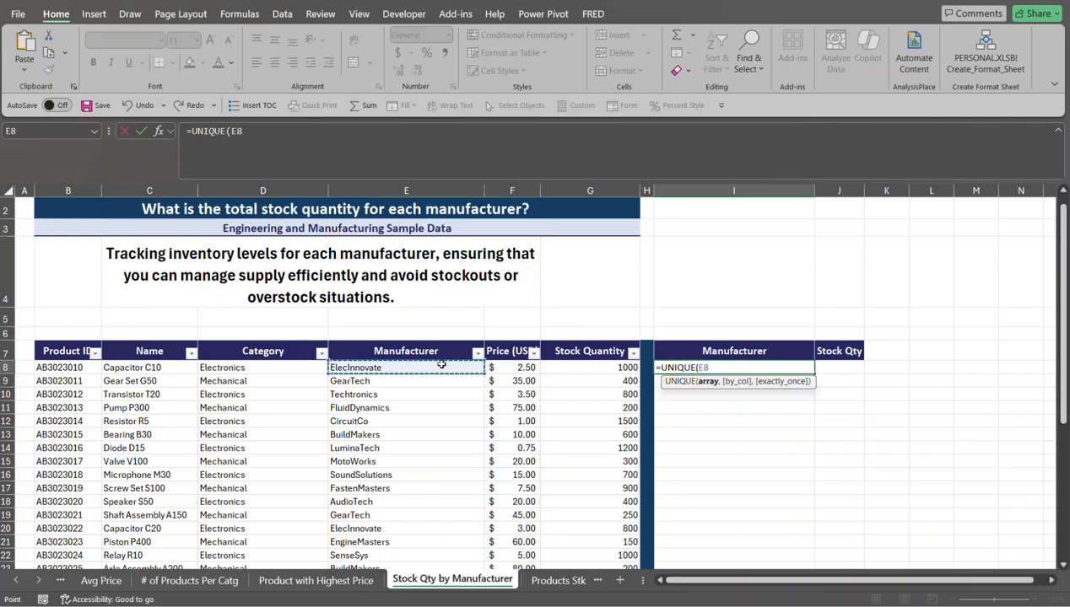
key("ctrl+shift+Down")
key("ctrl+BackSpace")
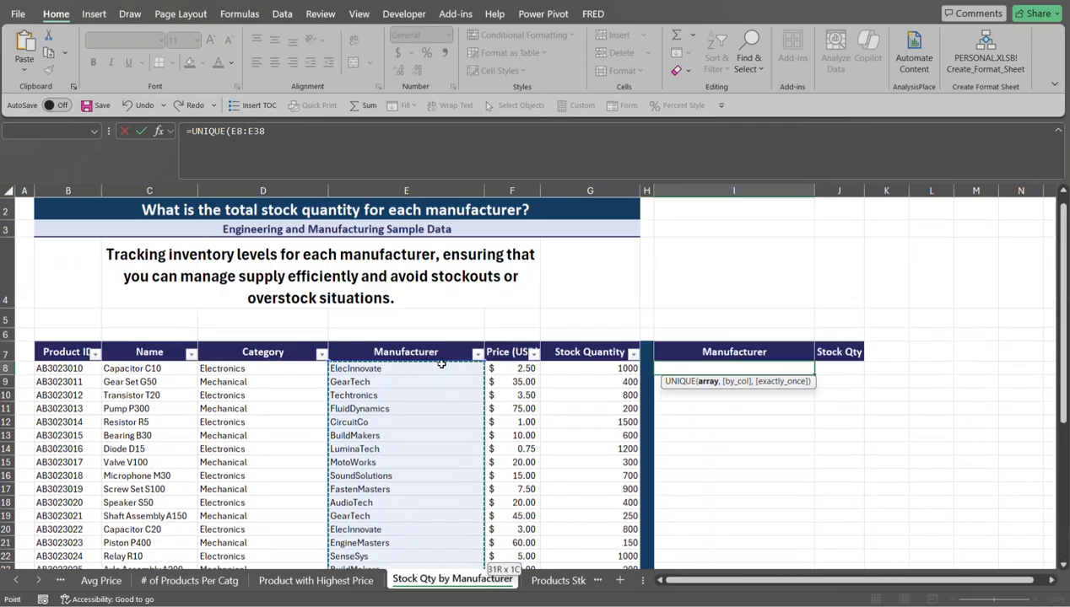
type(")")
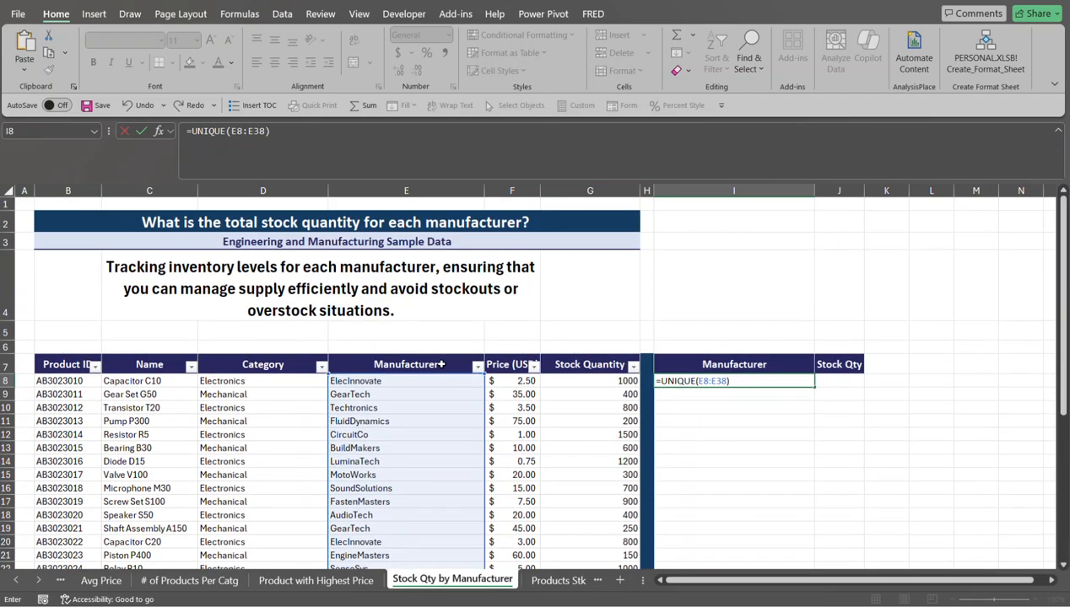
key("Return")
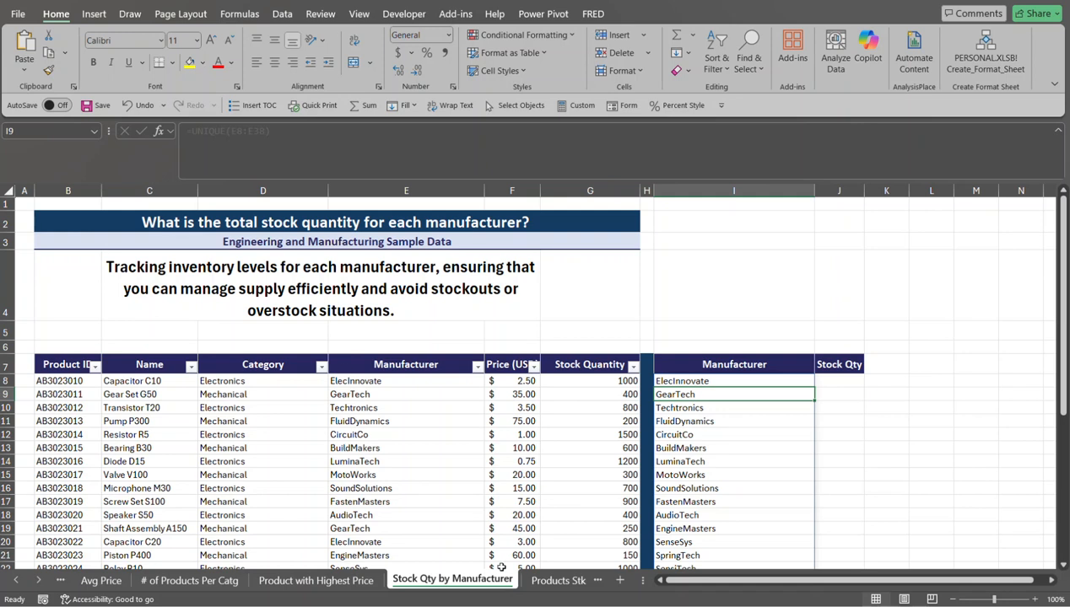
Step: Begin a SUMIFS formula in J8 with the absolute range $G$8:$G$38 as its sum range
left_click(827, 378)
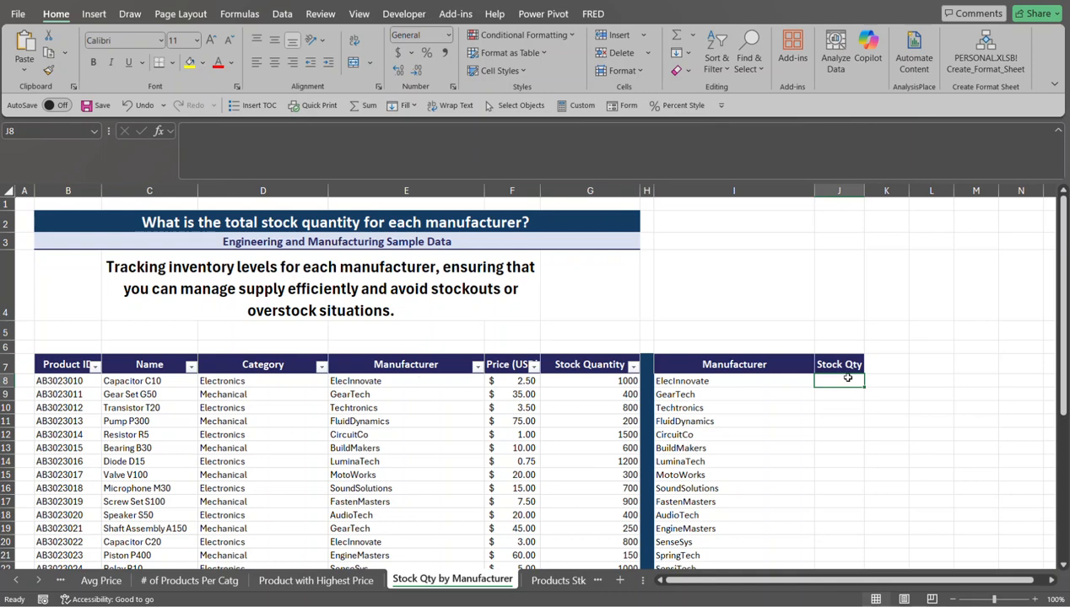
type("=sumifs")
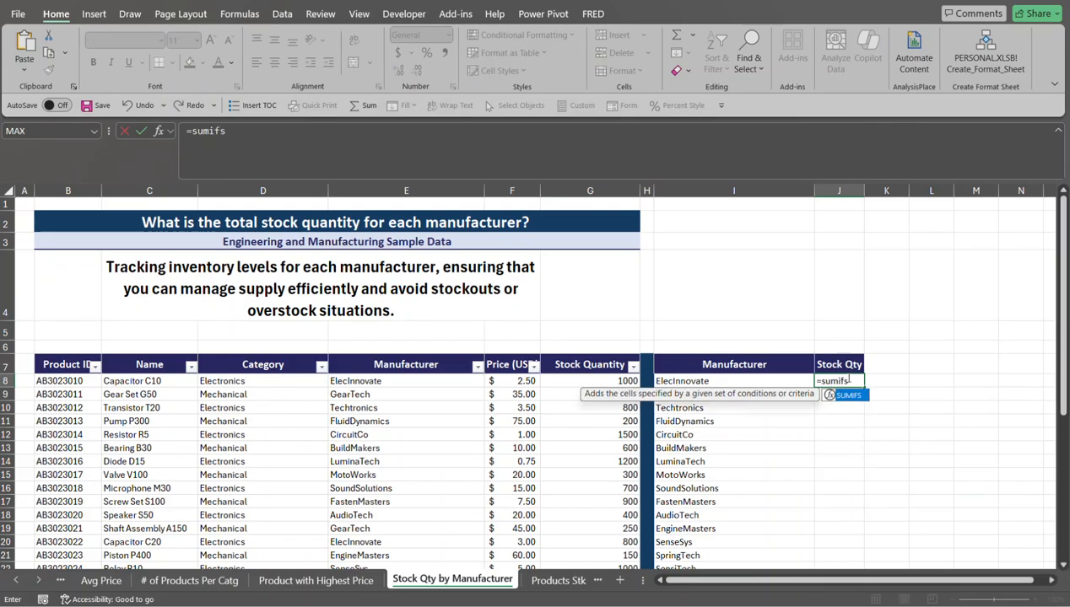
key("Tab")
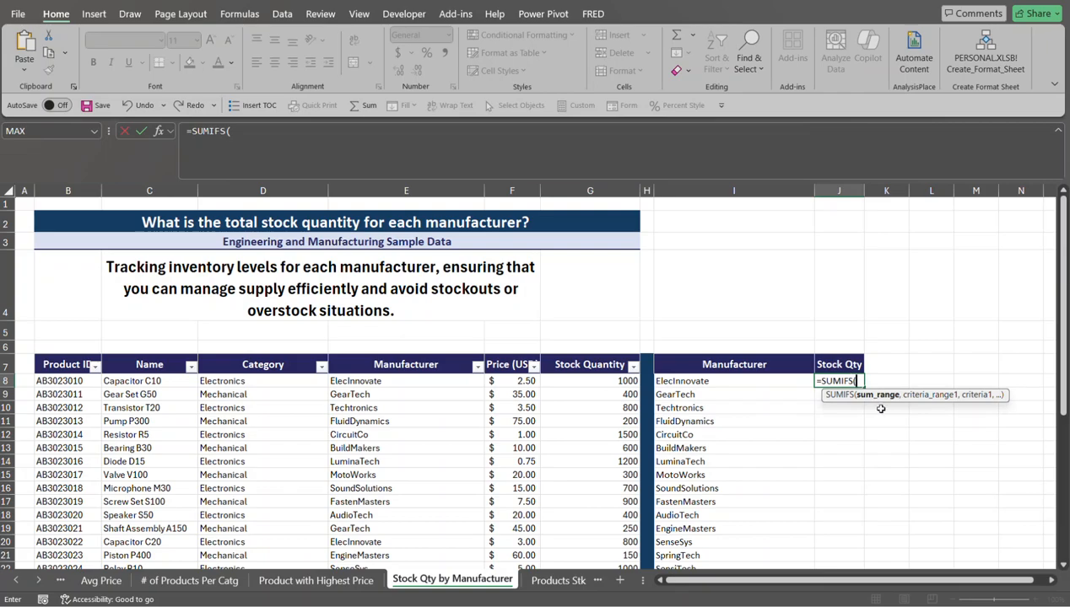
left_click(579, 381)
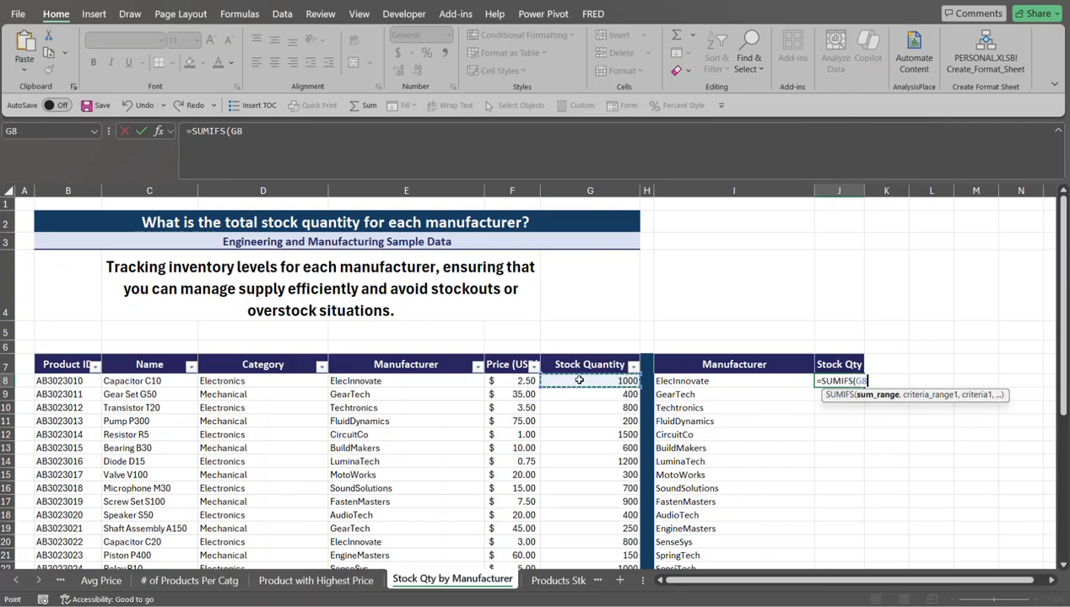
key("ctrl+shift+Down")
scroll(578, 381, "up", 4)
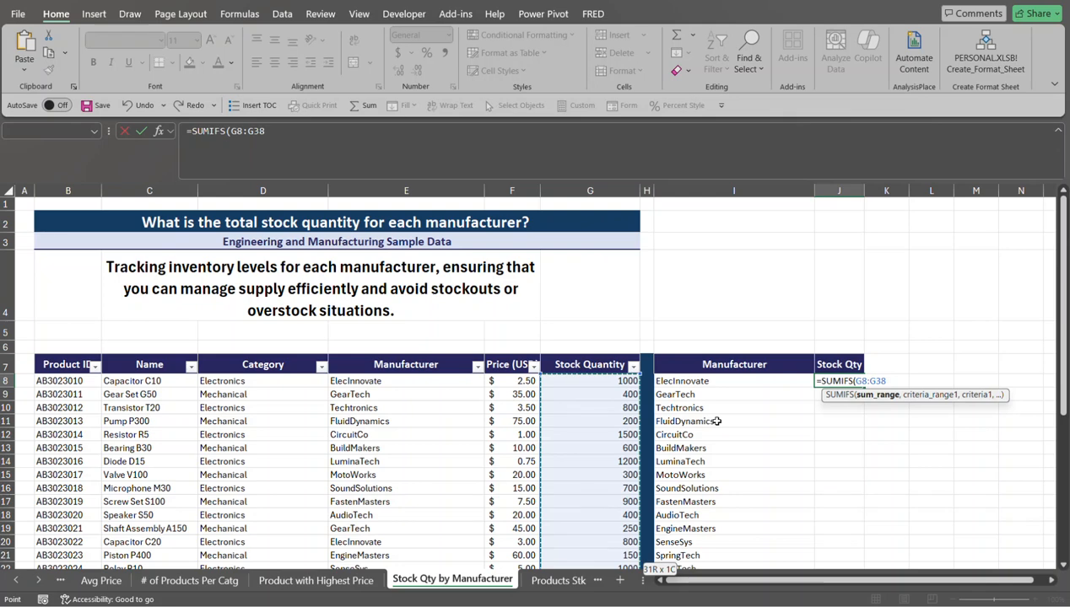
key("F4")
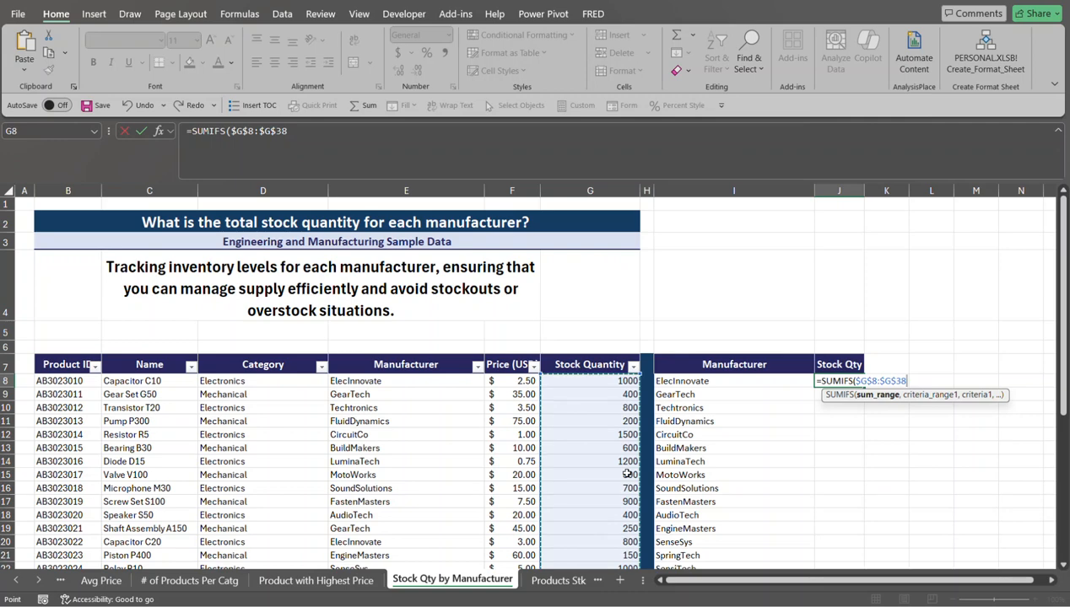
type(",")
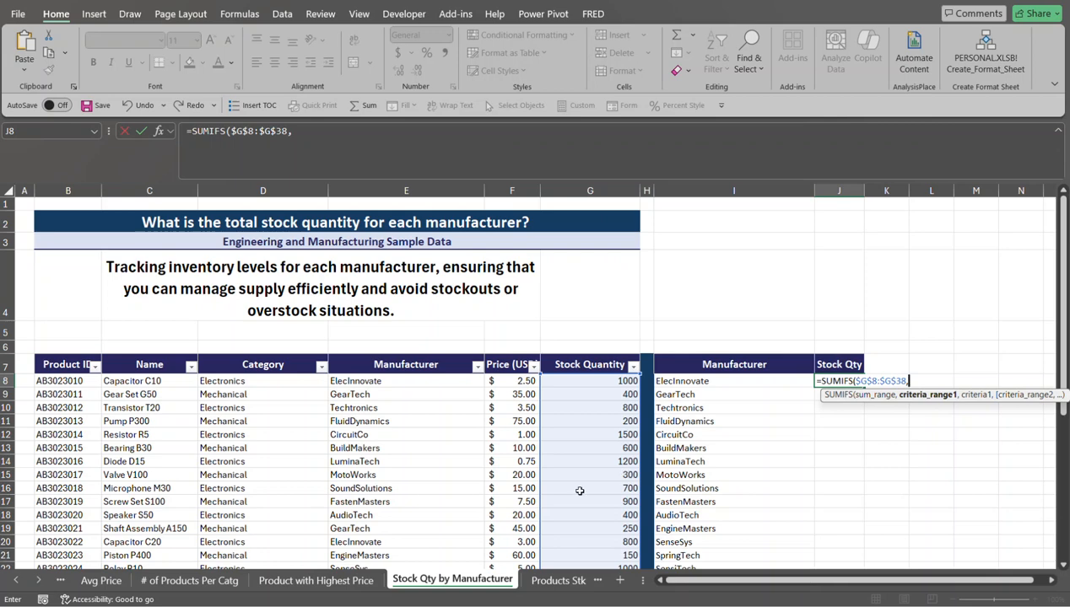
Step: Add the manufacturer column as the absolute criteria range $E$8:$E$38 in the J8 SUMIFS formula
left_click(421, 381)
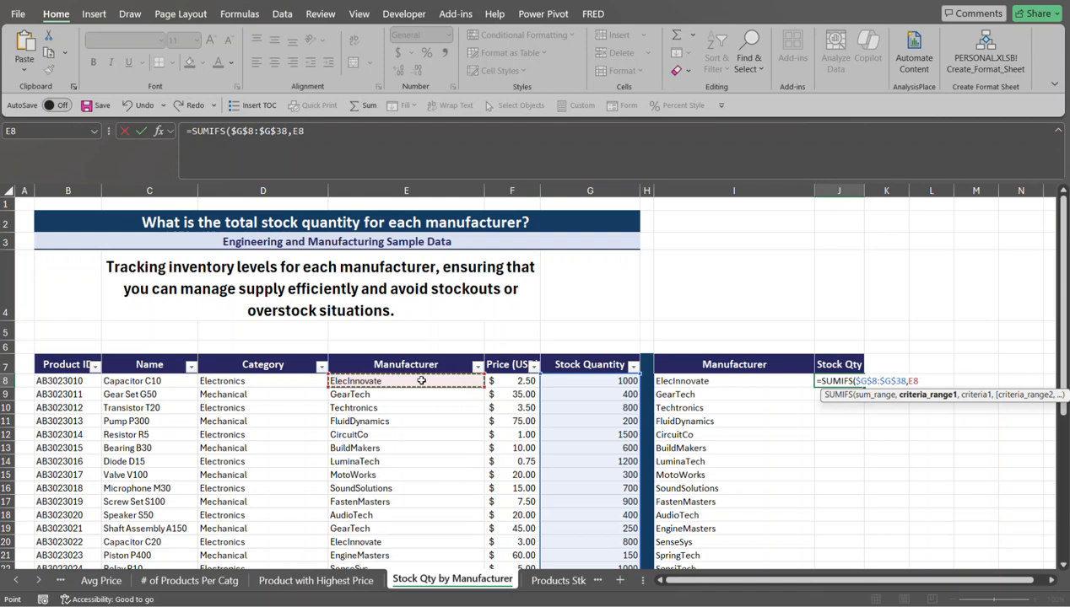
key("ctrl+shift+Down")
scroll(421, 381, "up", 5)
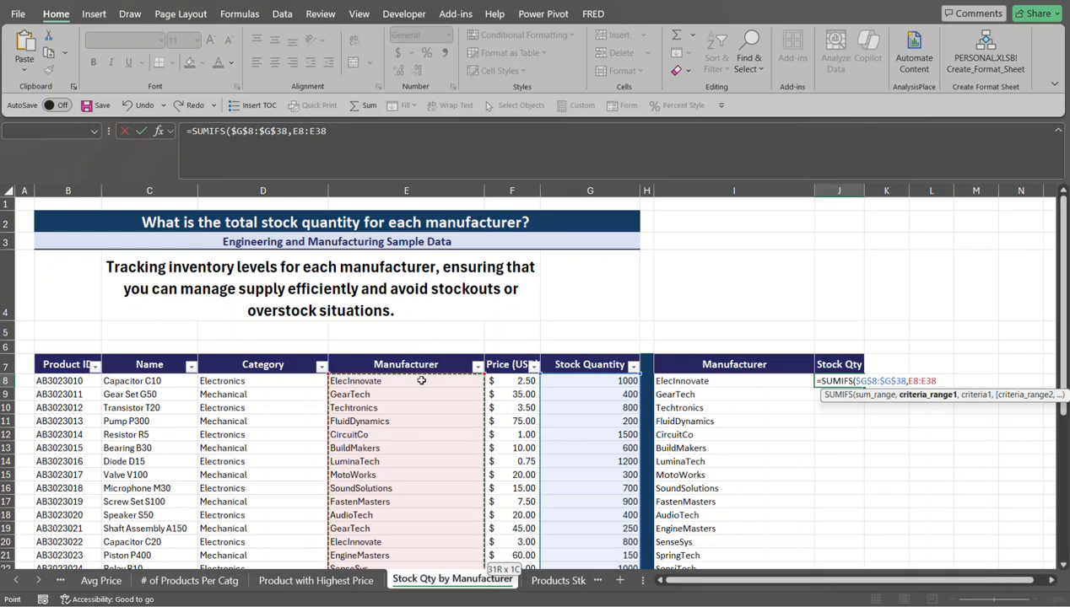
key("F4")
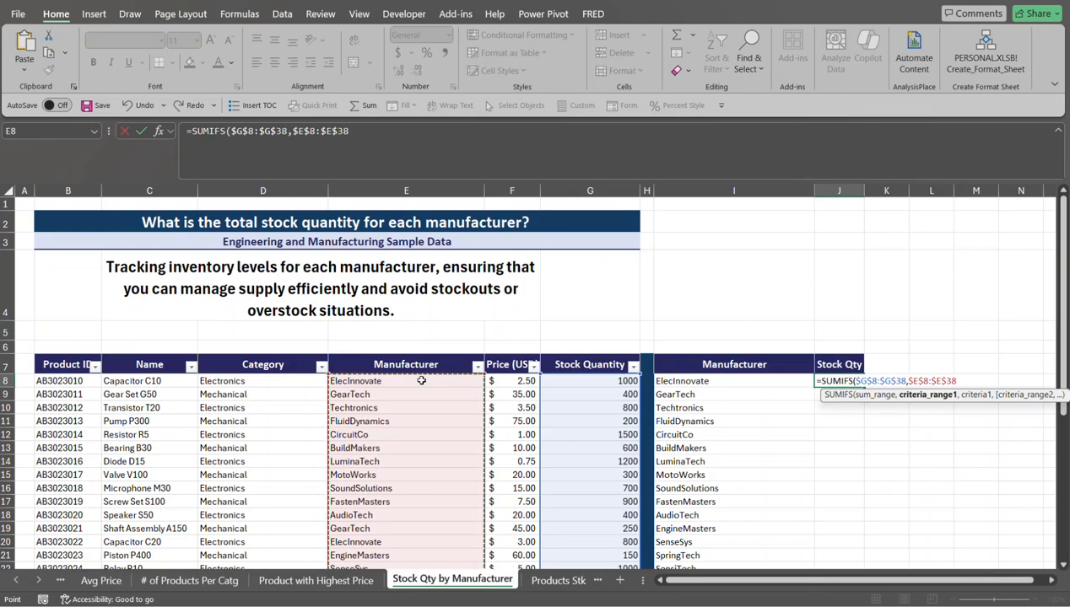
type(",")
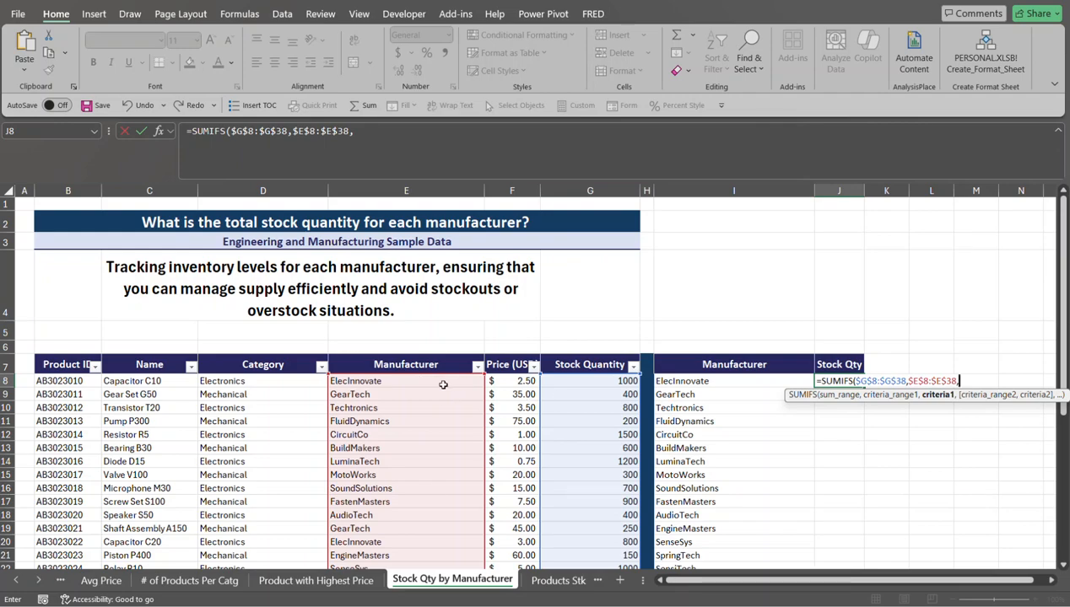
Step: Complete J8 as =SUMIFS($G$8:$G$38,$E$8:$E$38,I8) and fill it down alongside the manufacturer list
left_click(738, 384)
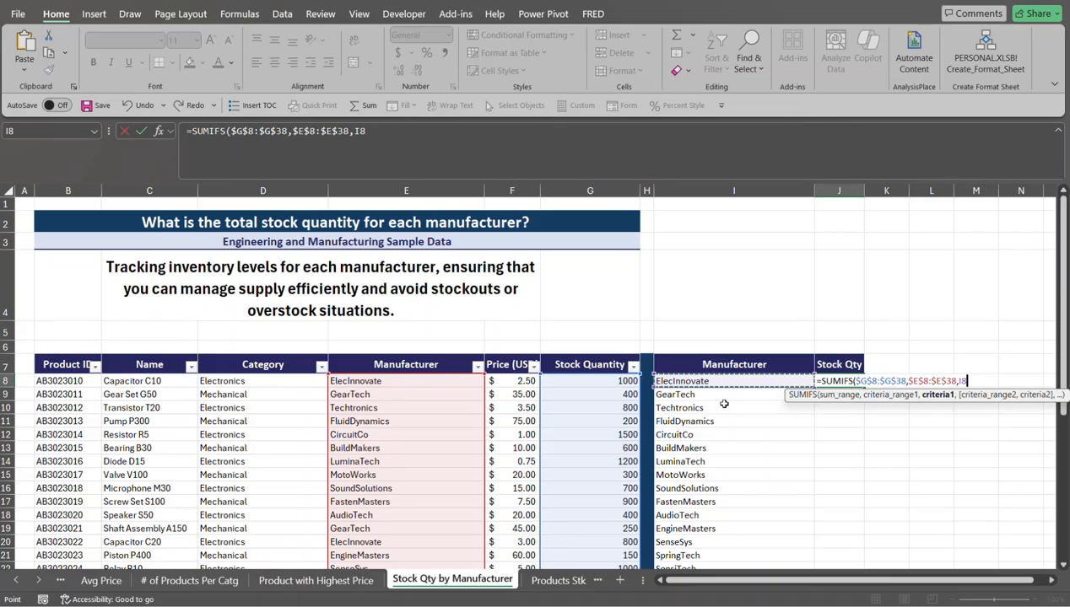
type(")")
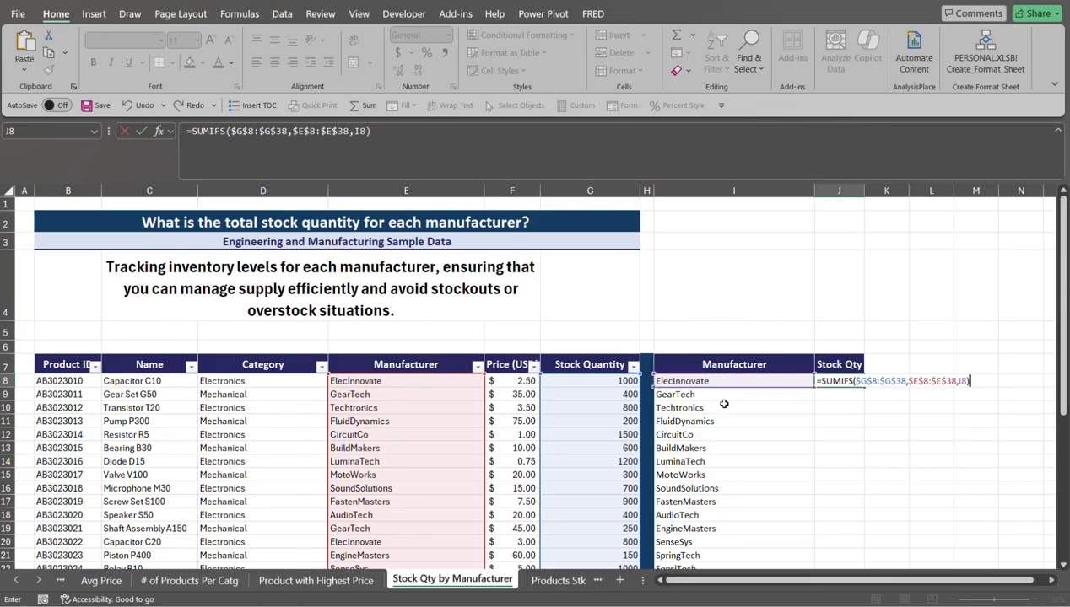
key("Return")
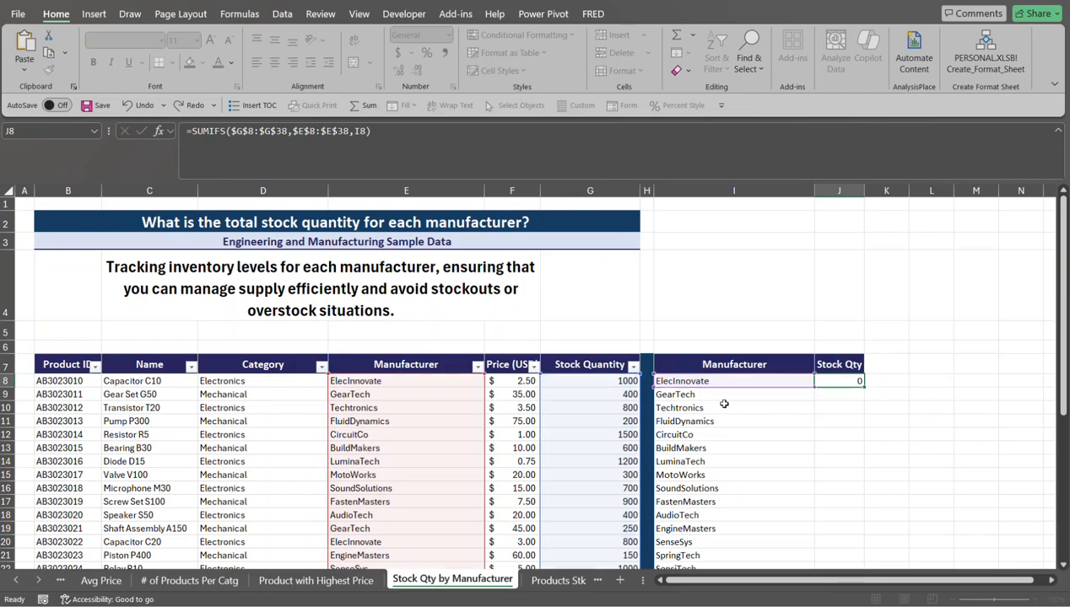
left_click(857, 381)
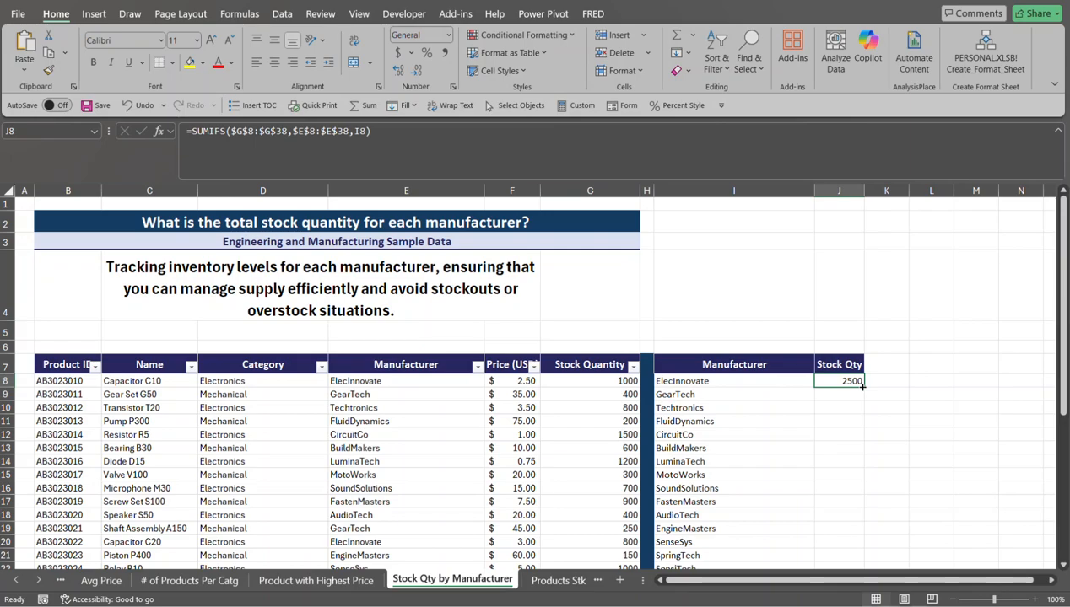
double_click(863, 385)
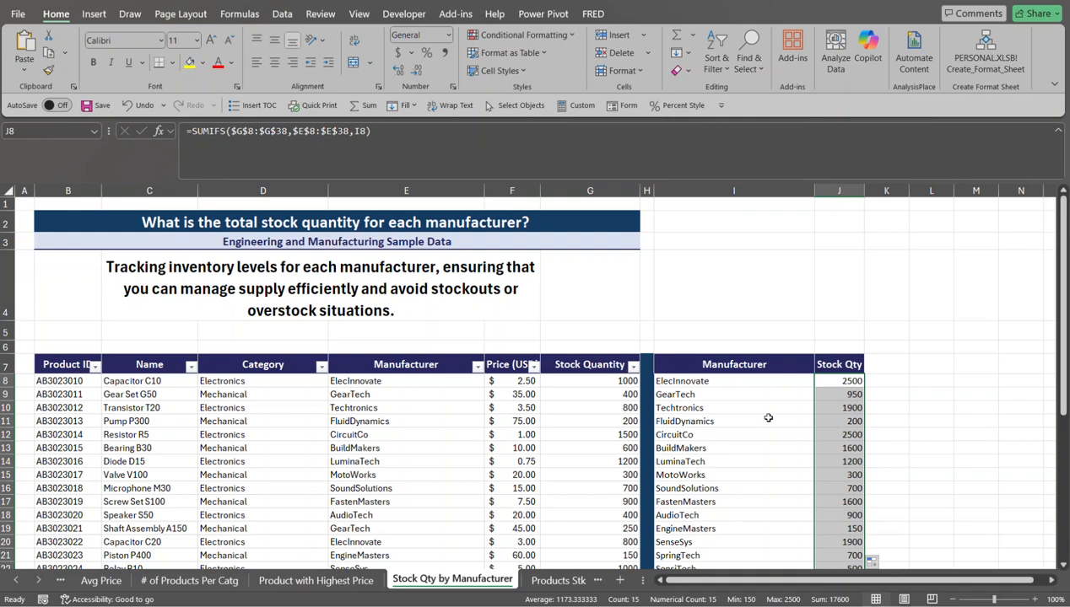
Step: Open the Products Stk Qty Below sheet and begin a FILTER formula in I8 under Product Id
left_click(567, 580)
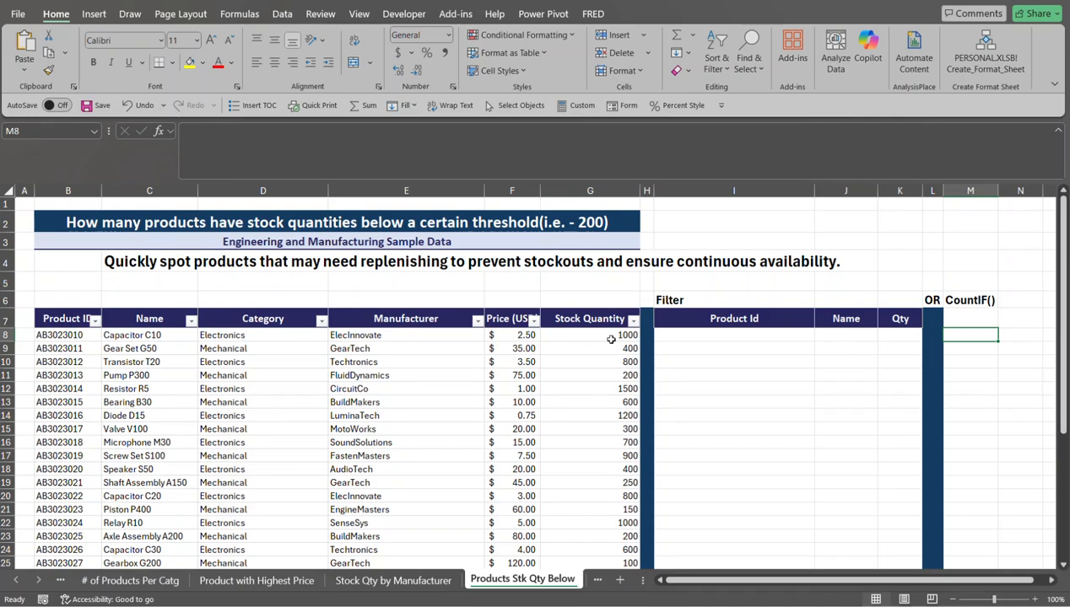
left_click(702, 336)
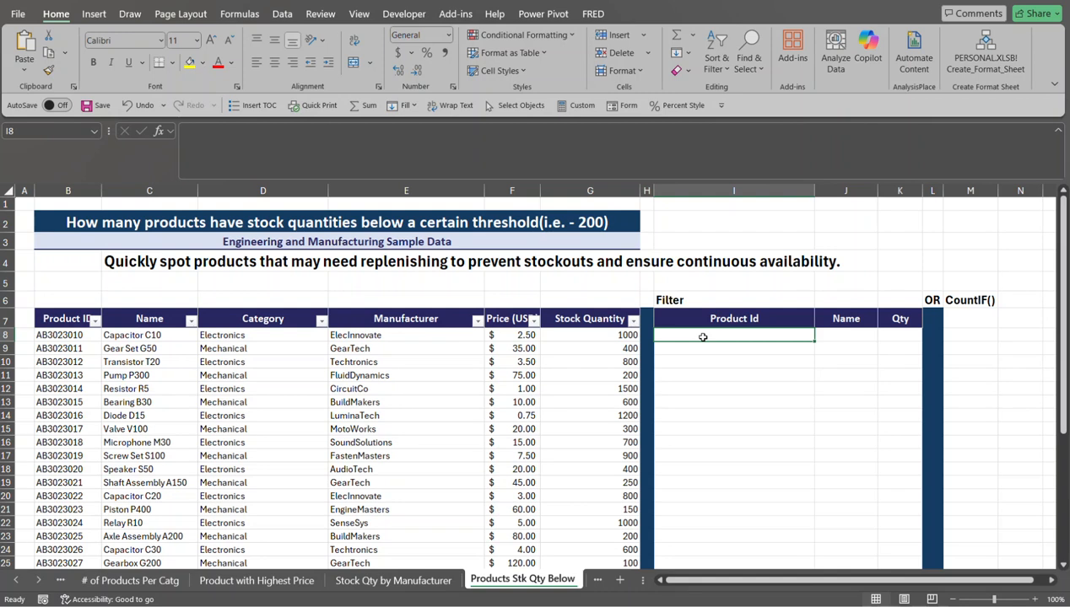
type("=f")
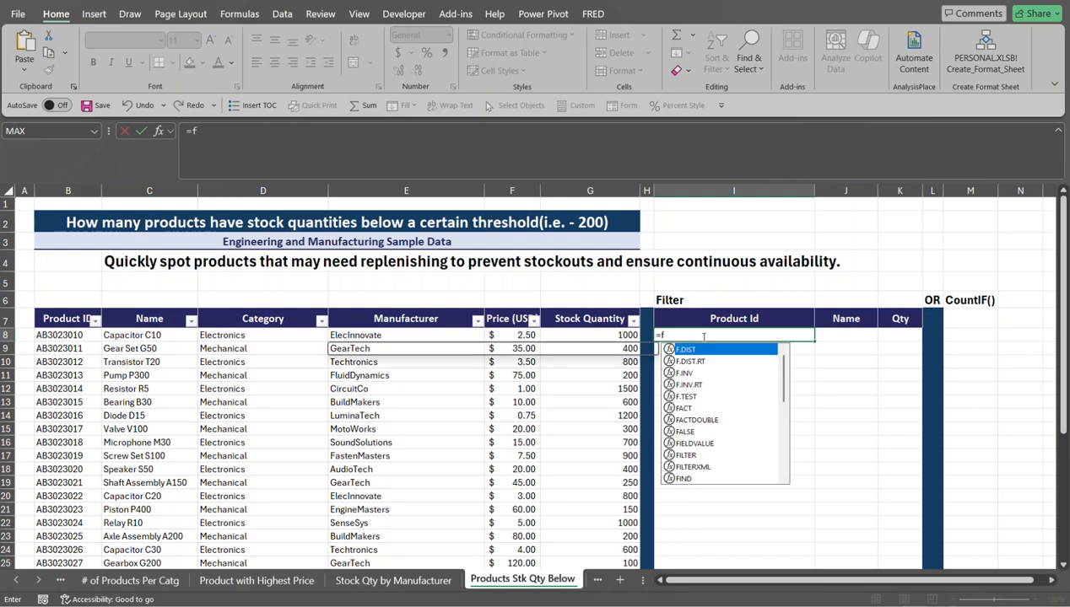
type("ilter")
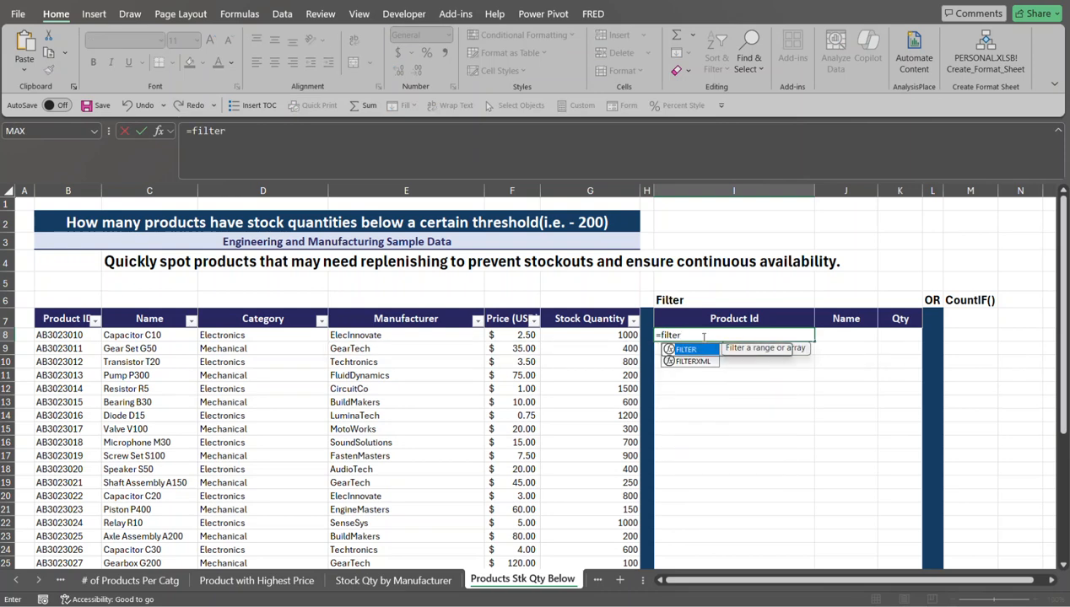
key("Tab")
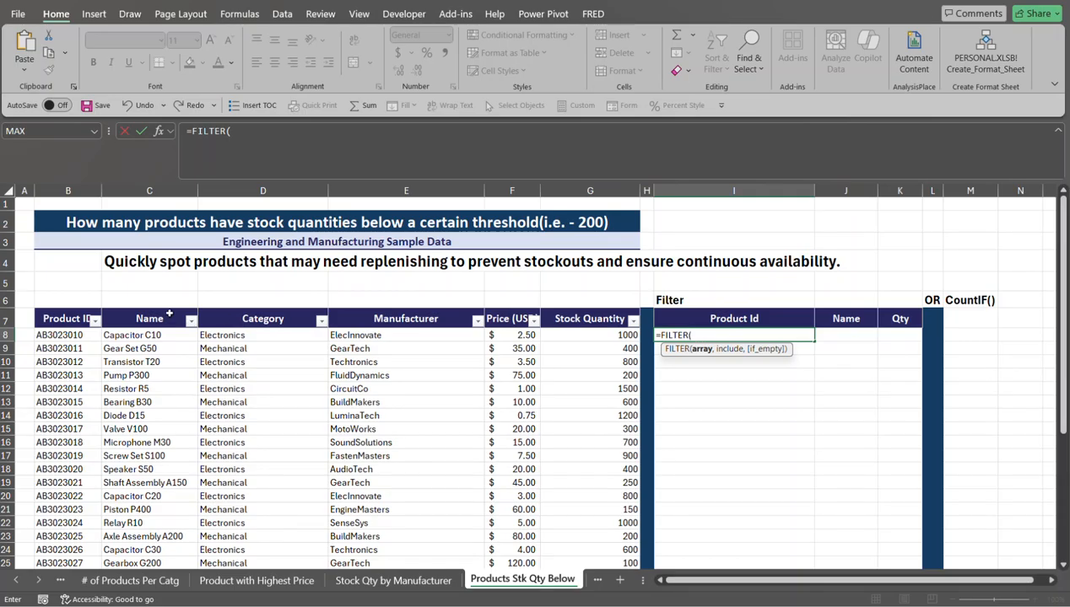
left_click(65, 335)
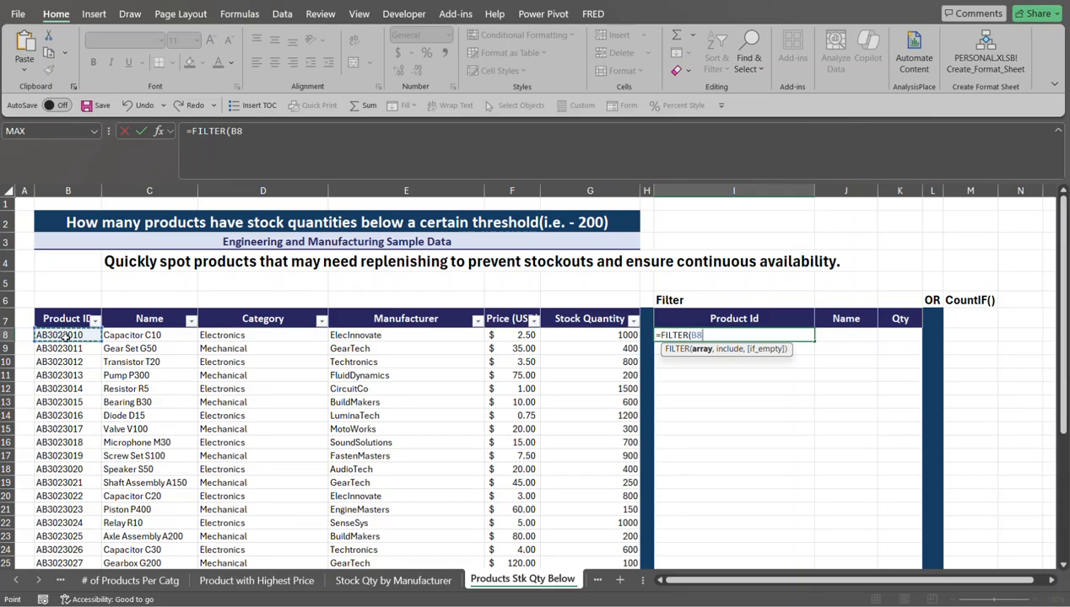
key("shift+Right")
key("shift+Right")
key("shift+Right")
key("shift+Right")
key("shift+Right")
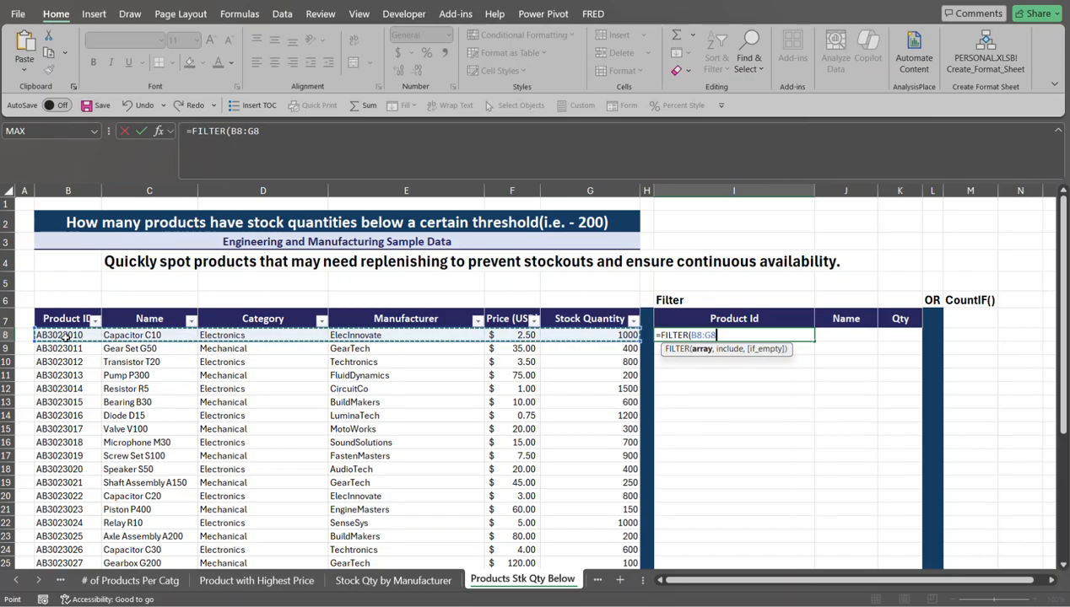
key("ctrl+shift+Down")
key("shift+BackSpace")
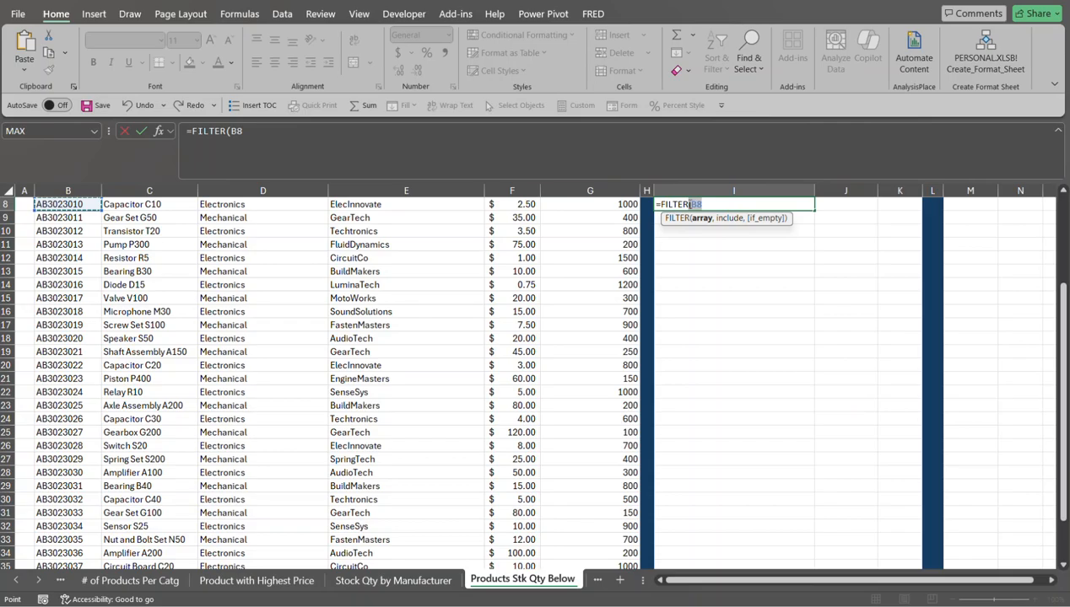
left_click_drag(701, 204, 690, 204)
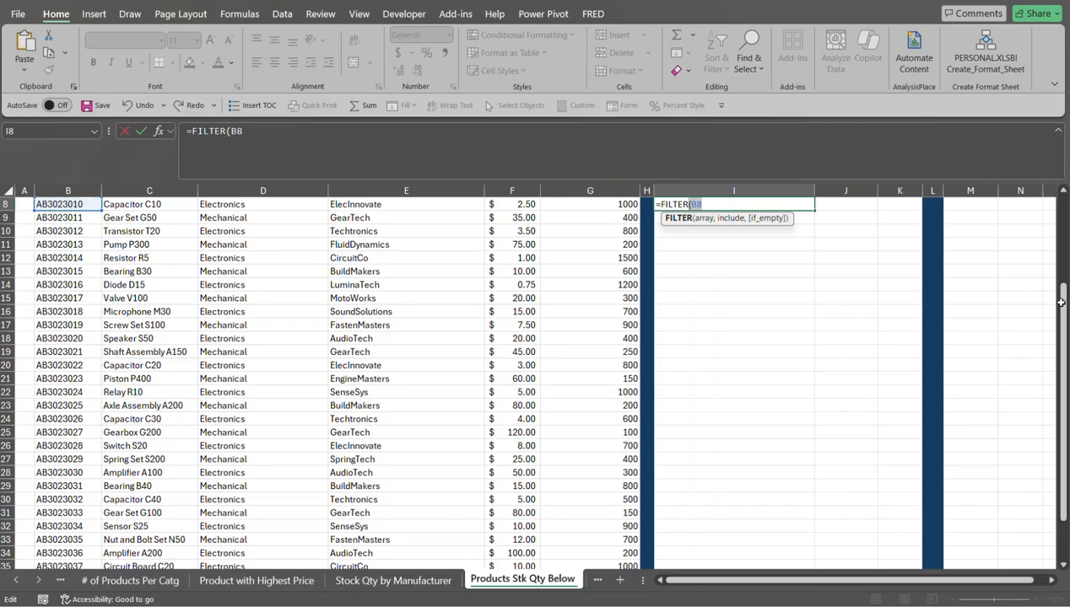
left_click_drag(1061, 301, 1062, 286)
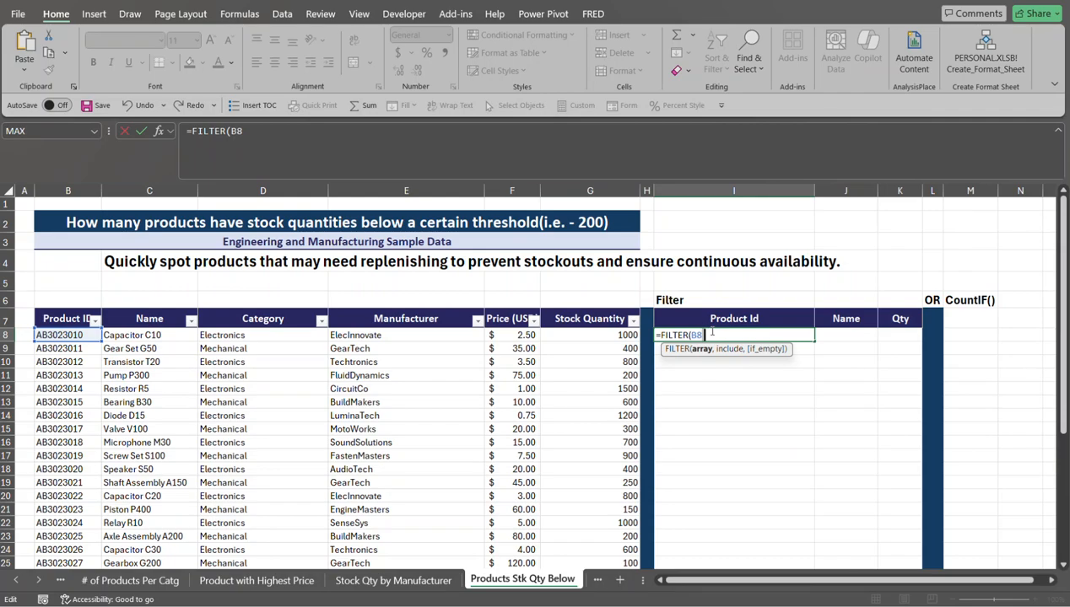
key("BackSpace")
key("BackSpace")
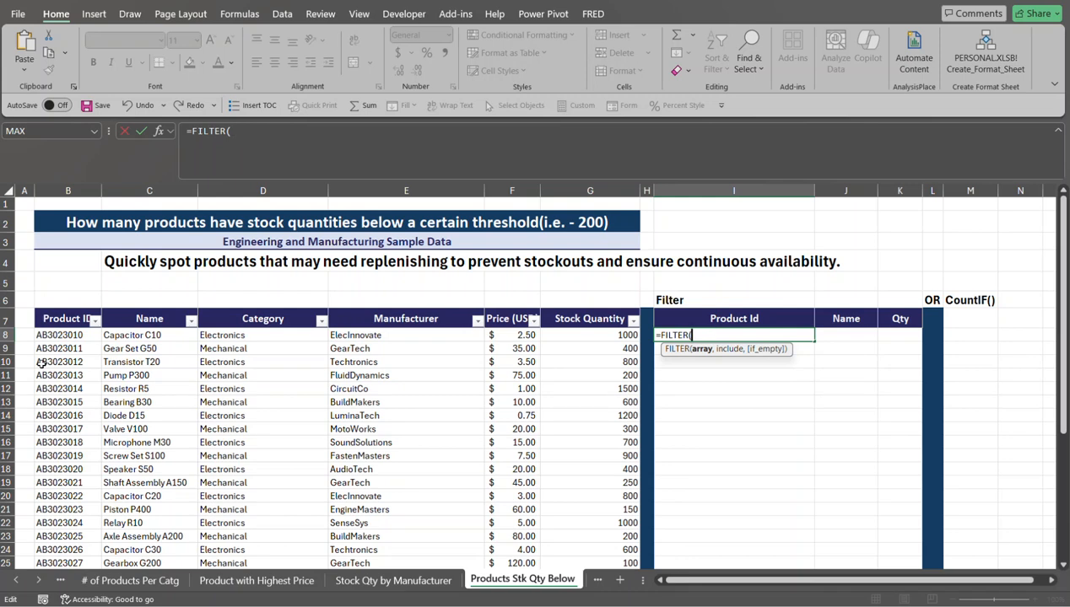
Step: Add the full product data range B8:G38 as the array of the I8 FILTER formula
left_click(76, 335)
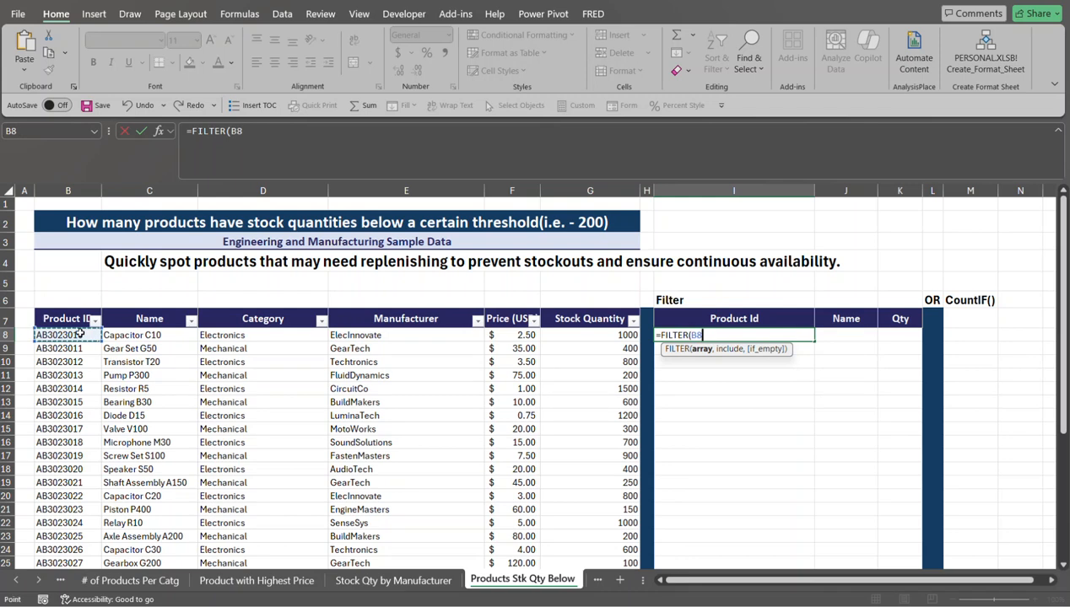
key("ctrl+shift+Right")
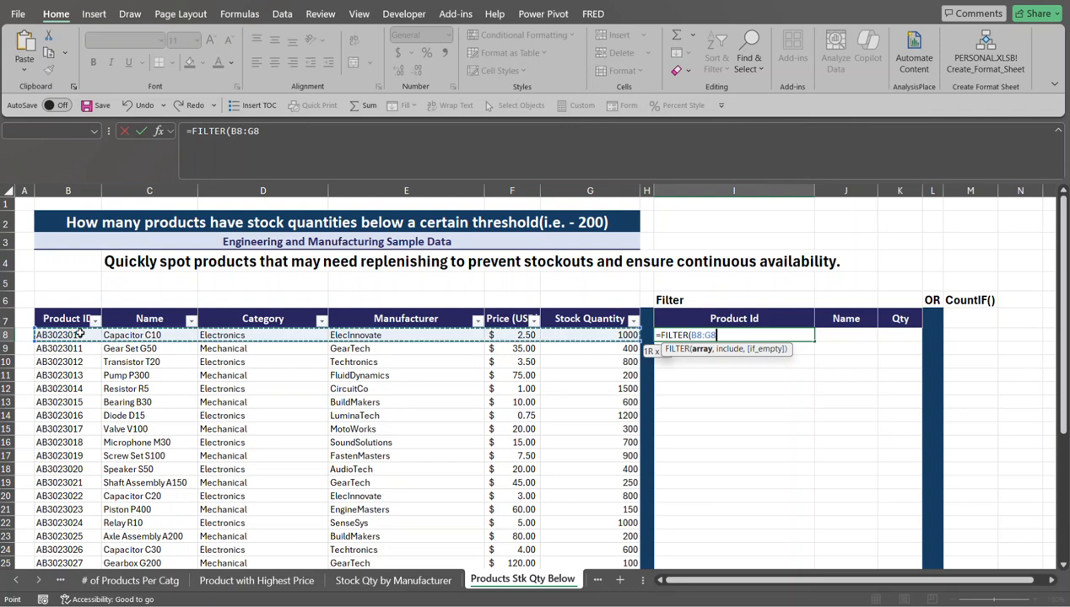
key("ctrl+shift+Down")
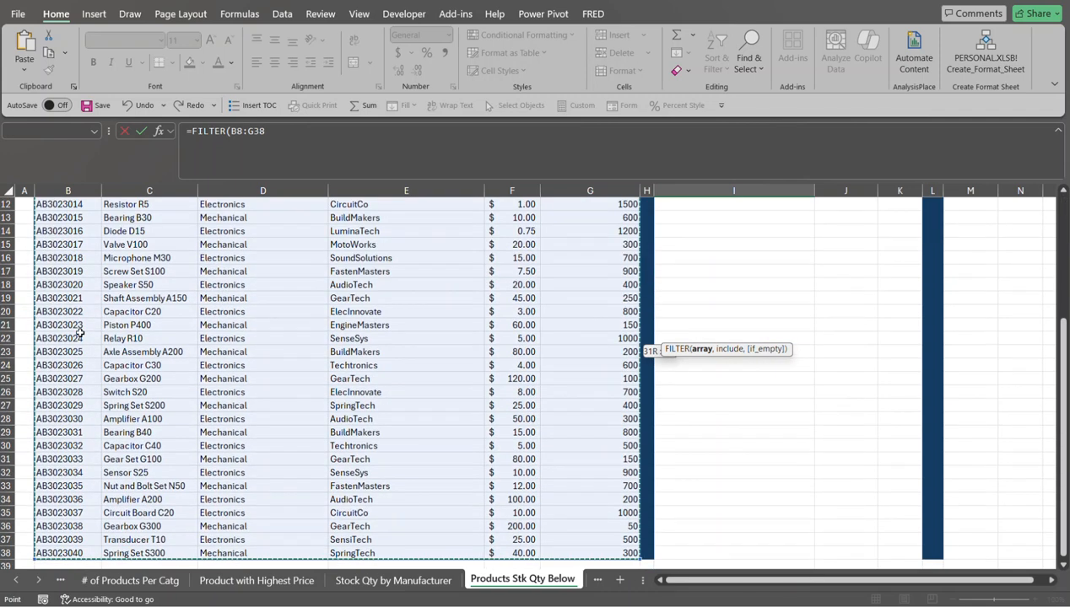
scroll(79, 333, "up", 4)
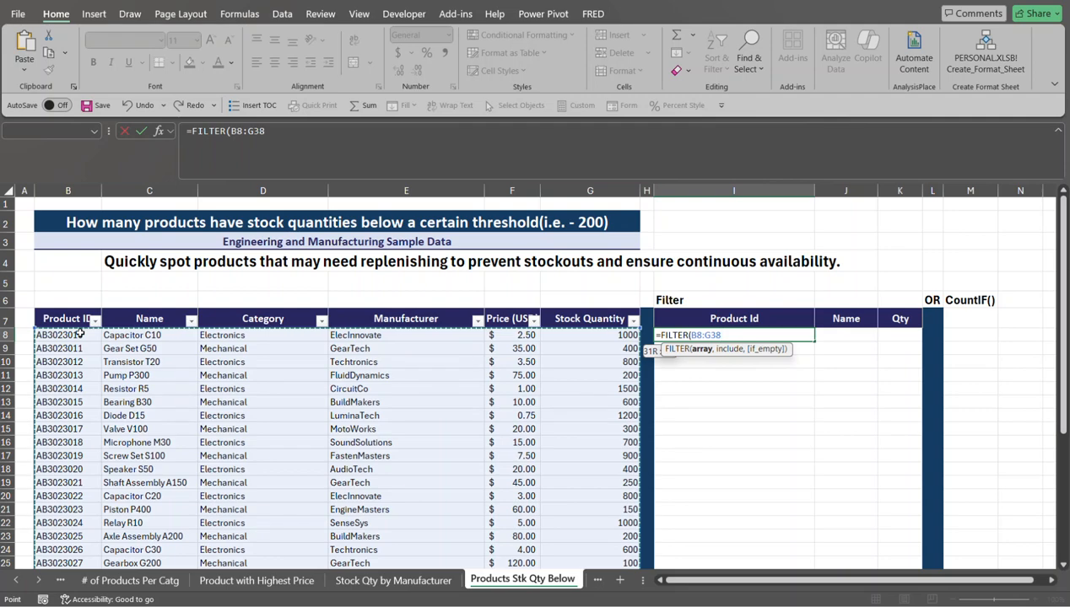
type(",")
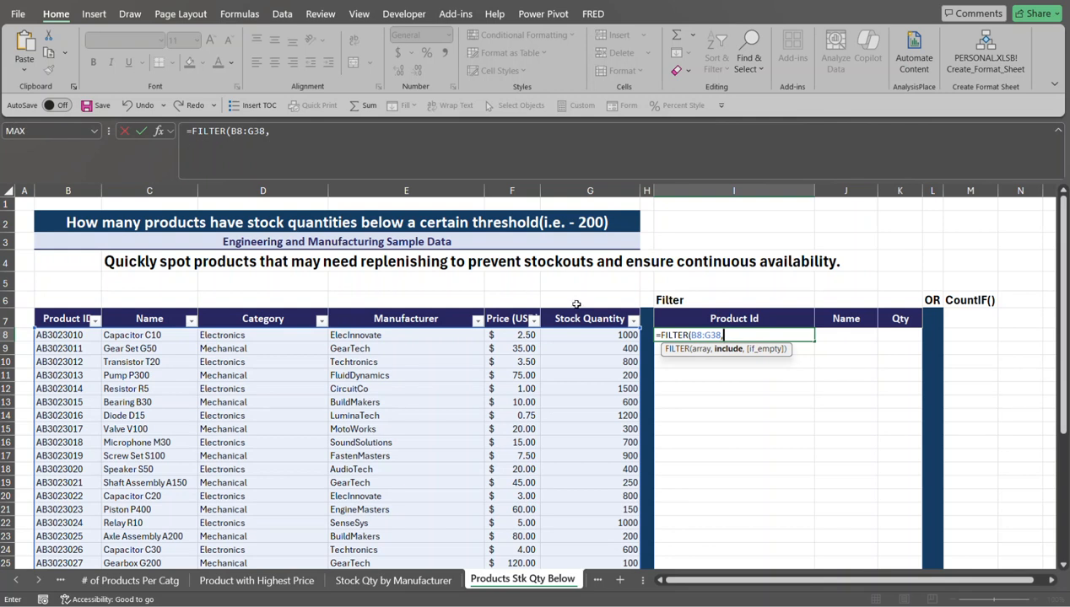
Step: Complete the I8 formula as =FILTER(B8:G38,G8:G38<200) to list products with stock below 200
left_click(607, 337)
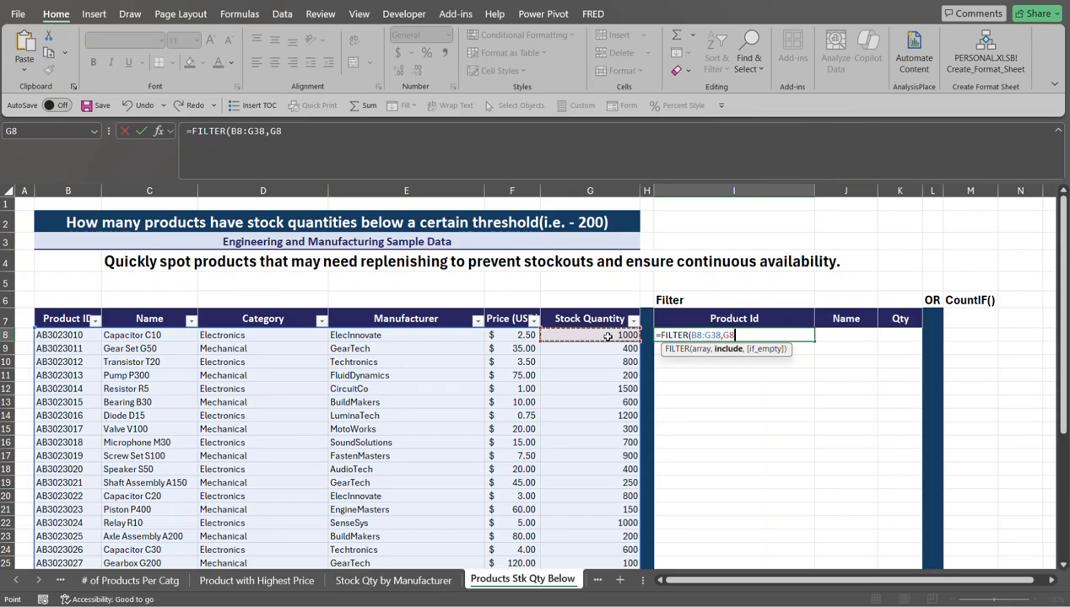
key("ctrl+shift+Down")
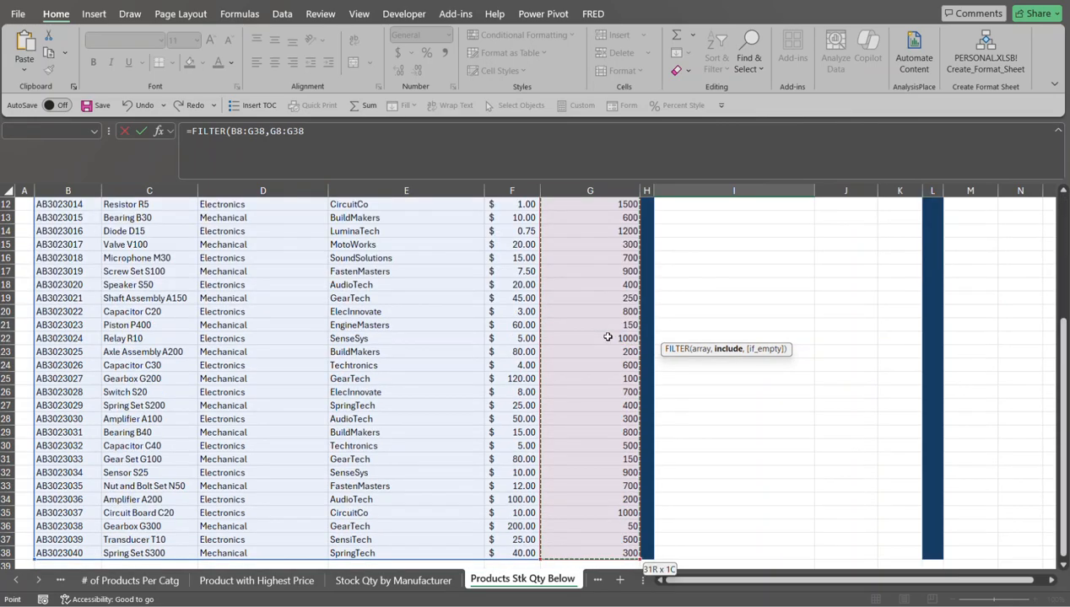
scroll(608, 337, "up", 4)
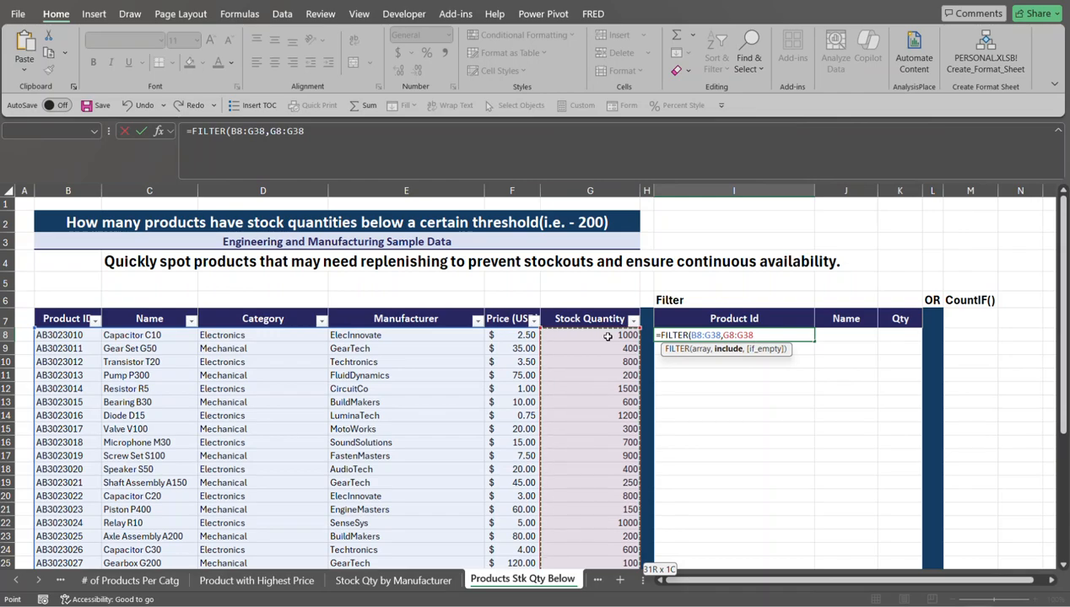
type("<200")
type(")")
key("Return")
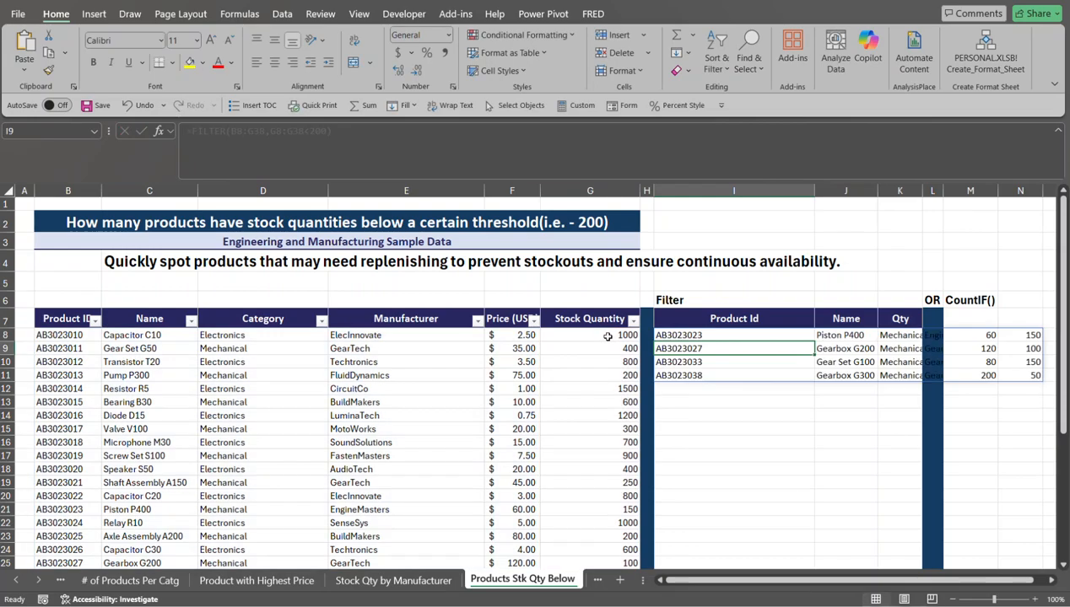
Step: Start wrapping the existing FILTER formula in I8 with the CHOOSECOLS function
left_click(725, 335)
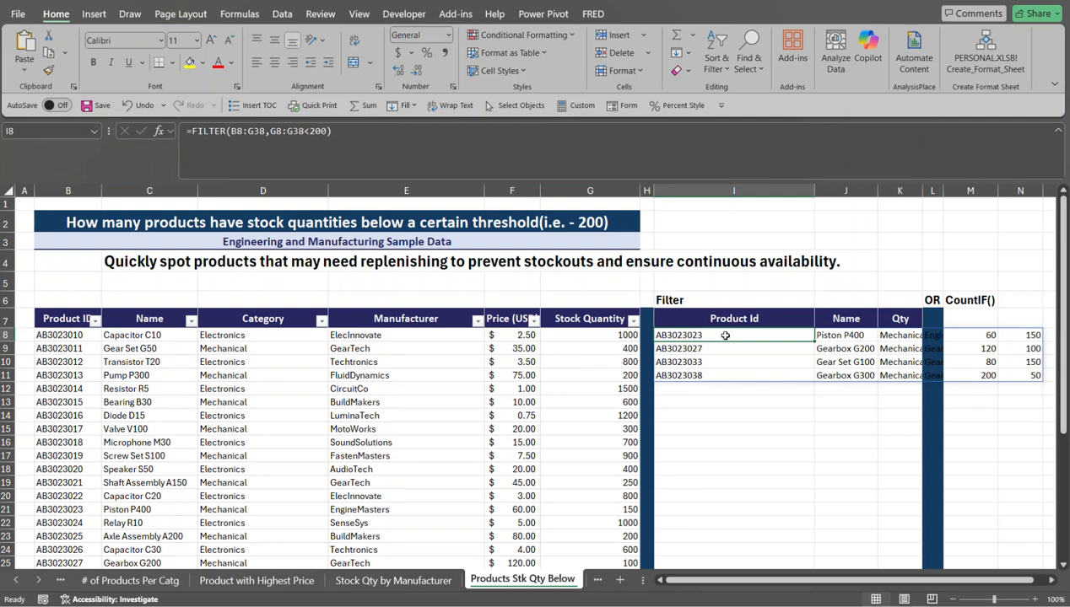
left_click(192, 131)
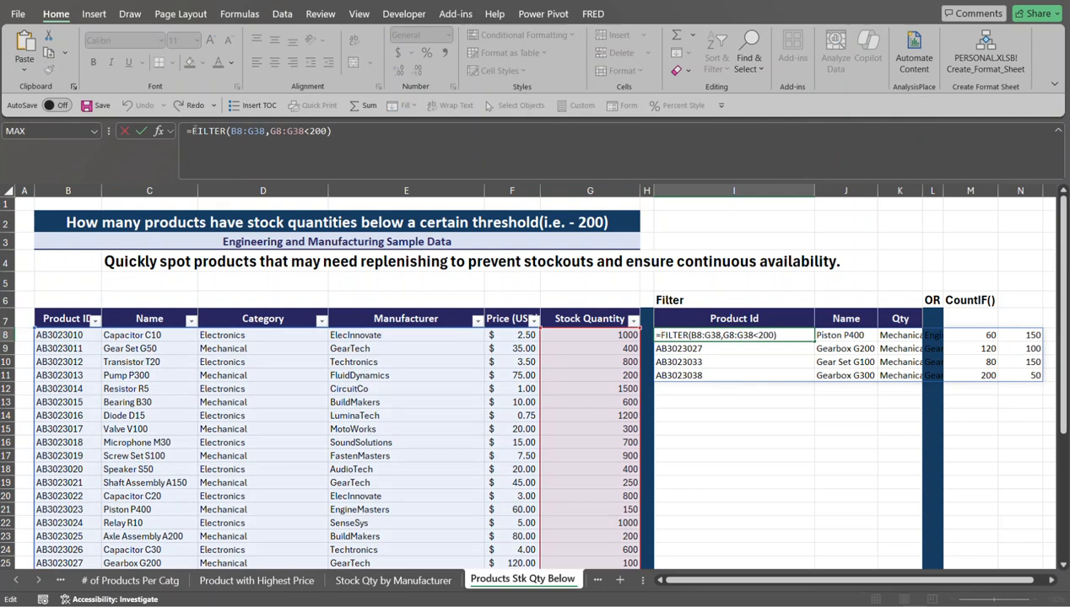
type("choose")
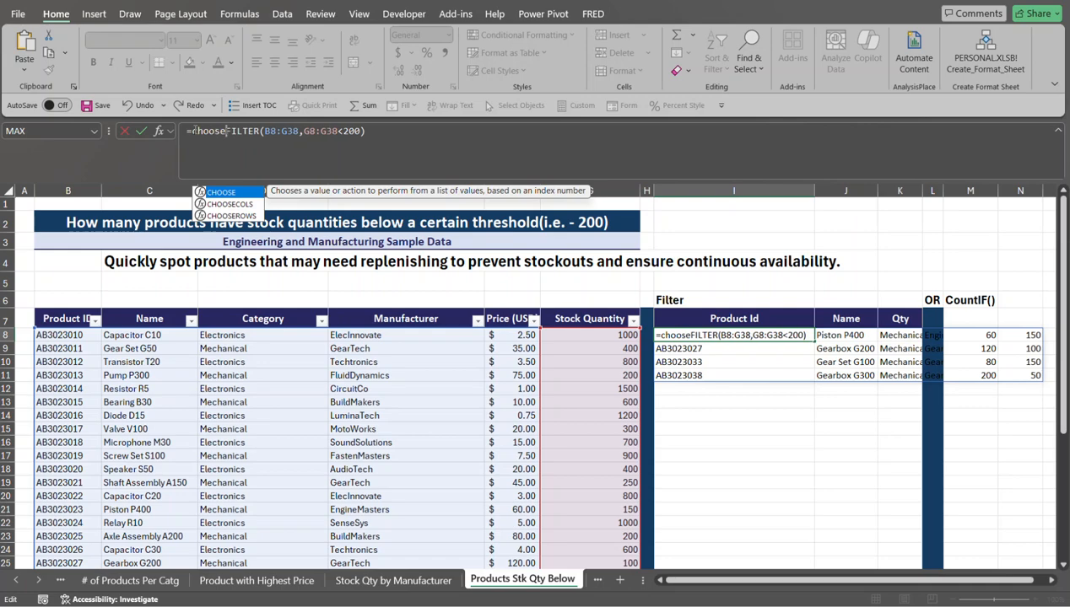
key("Down")
key("Tab")
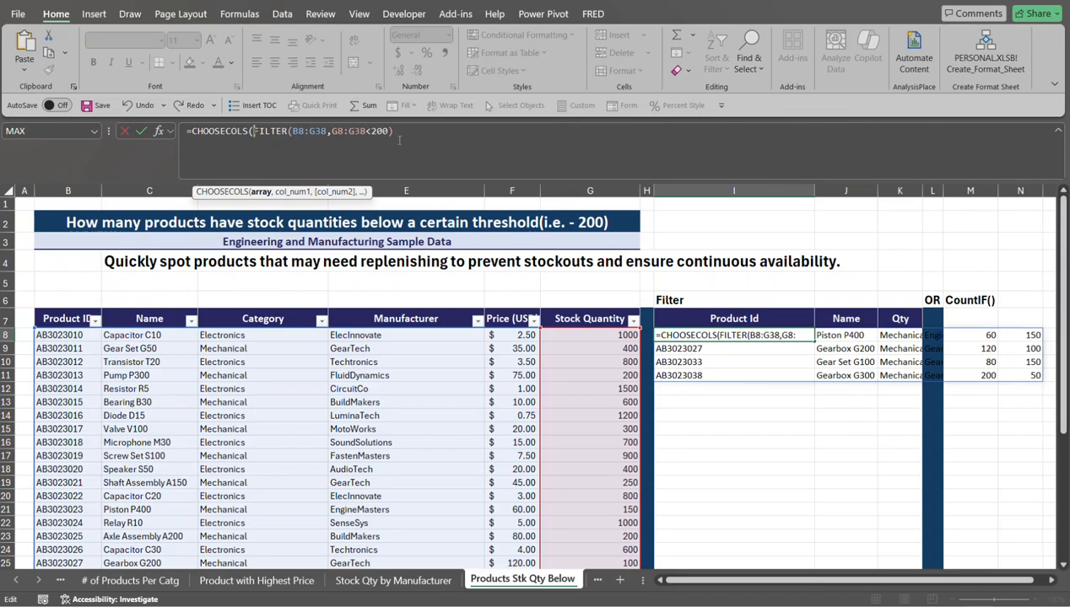
Step: Keep only columns 1, 2 and 6 by completing I8 as =CHOOSECOLS(FILTER(B8:G38,G8:G38<200),1,2,6)
left_click(417, 133)
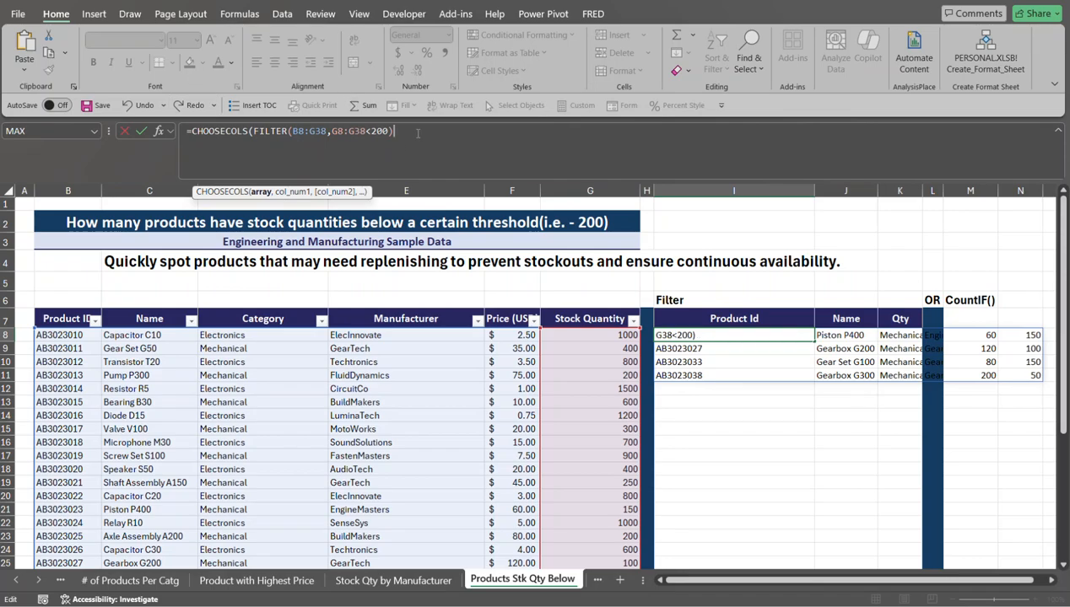
type(",1")
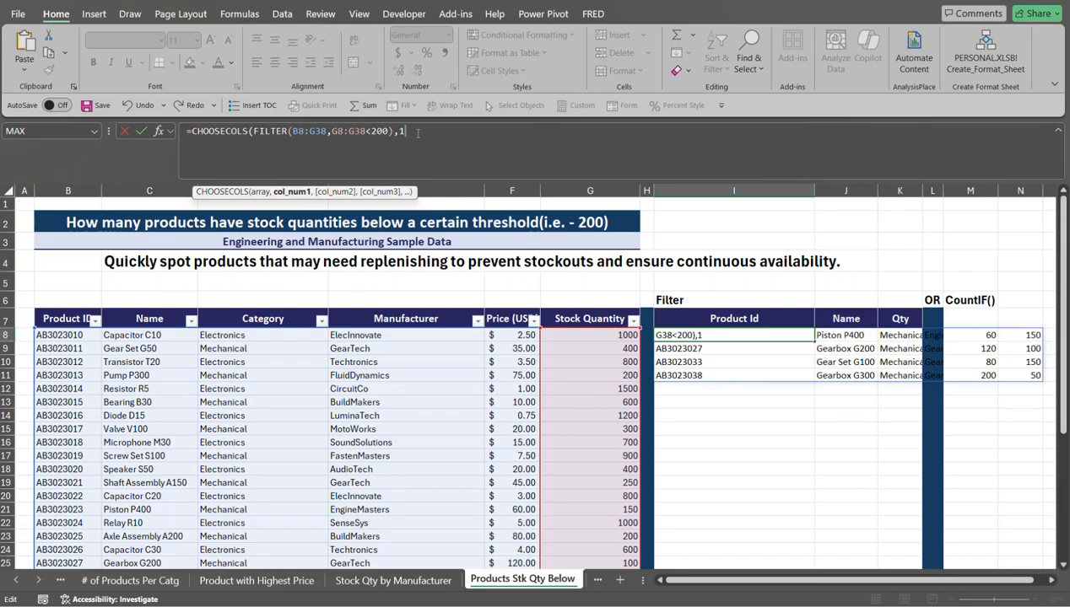
type(",2")
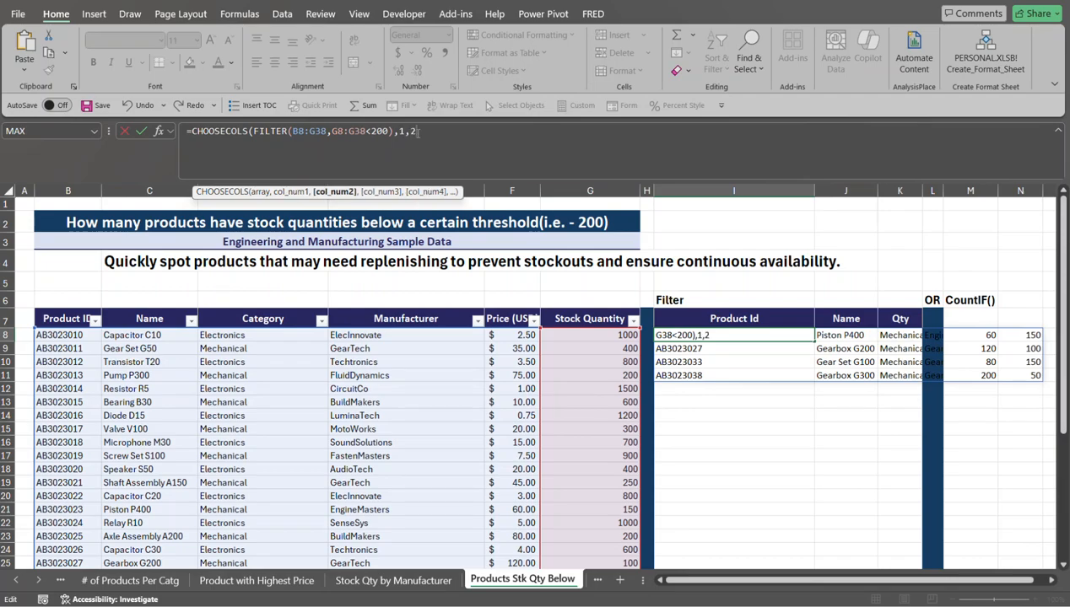
type(",")
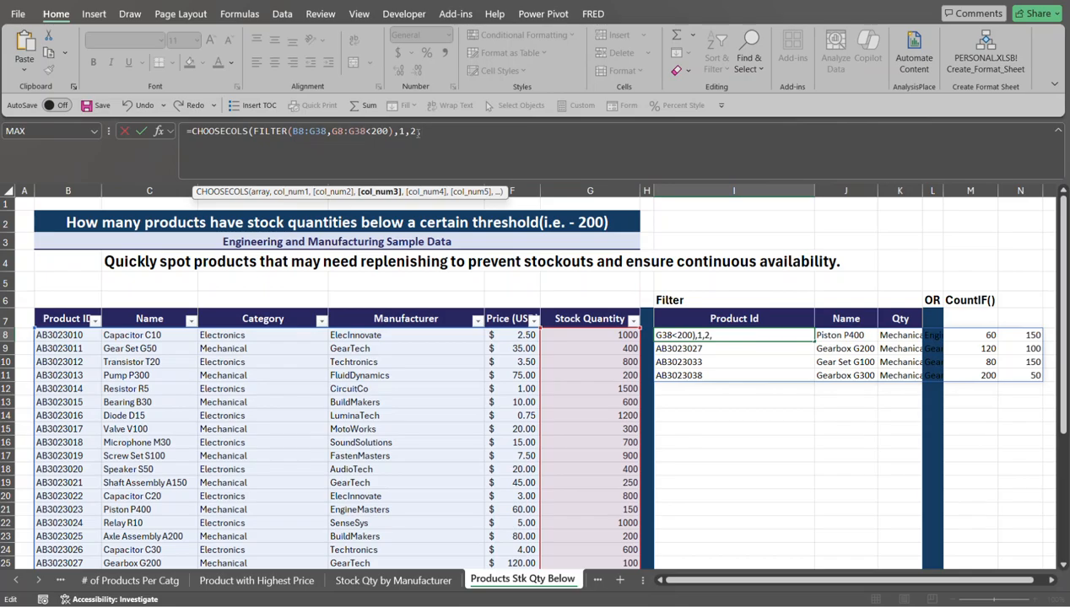
type("6)")
key("Return")
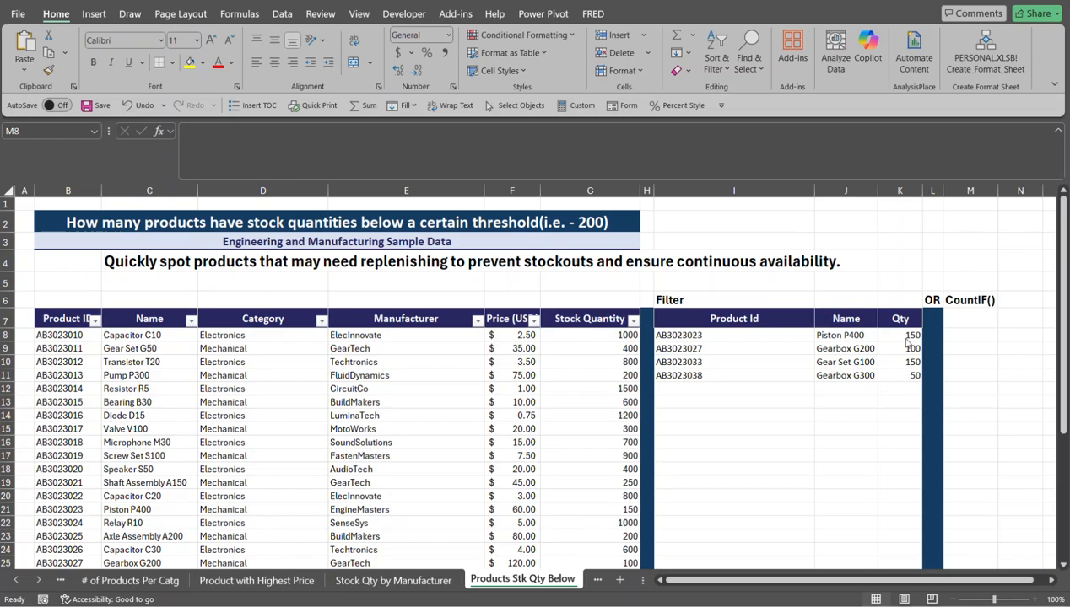
Step: Count the products with stock below 200 by entering =COUNTIF(G8:G38,"<200") in M8
left_click(973, 337)
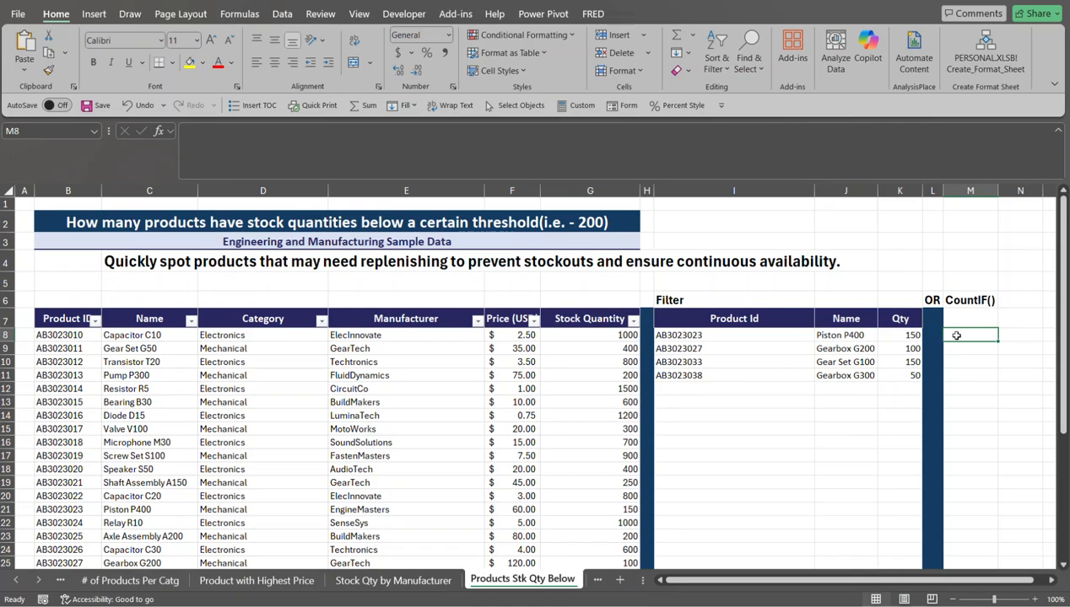
type("=")
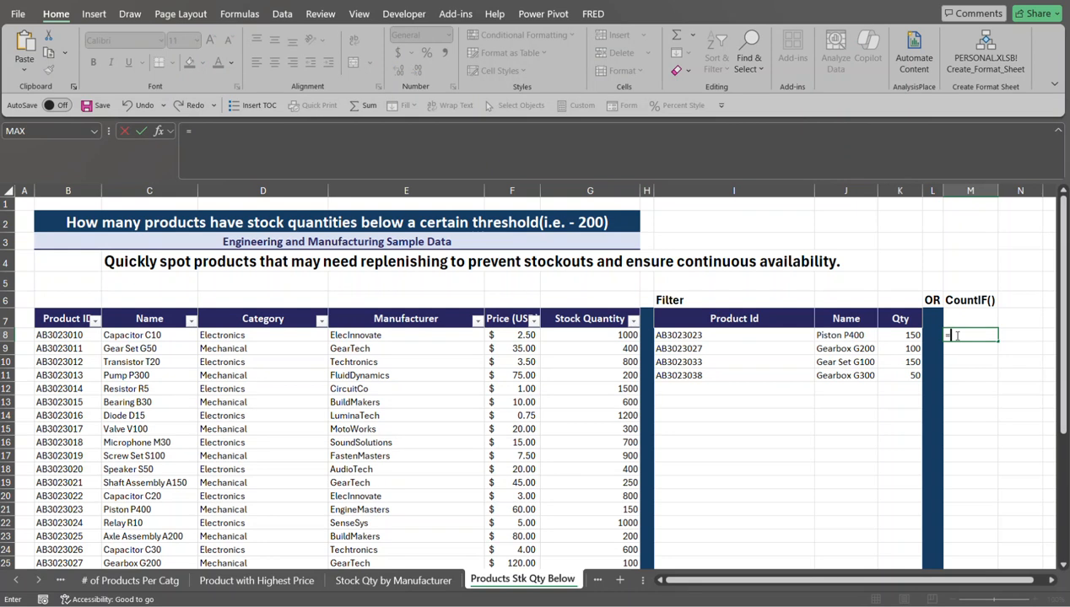
type("counti")
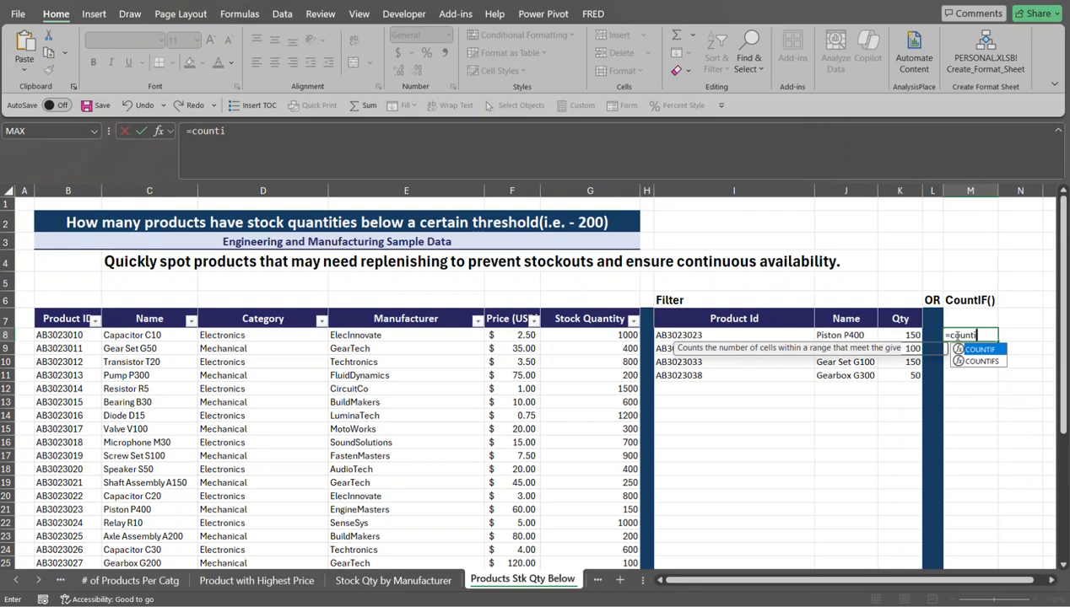
type("f")
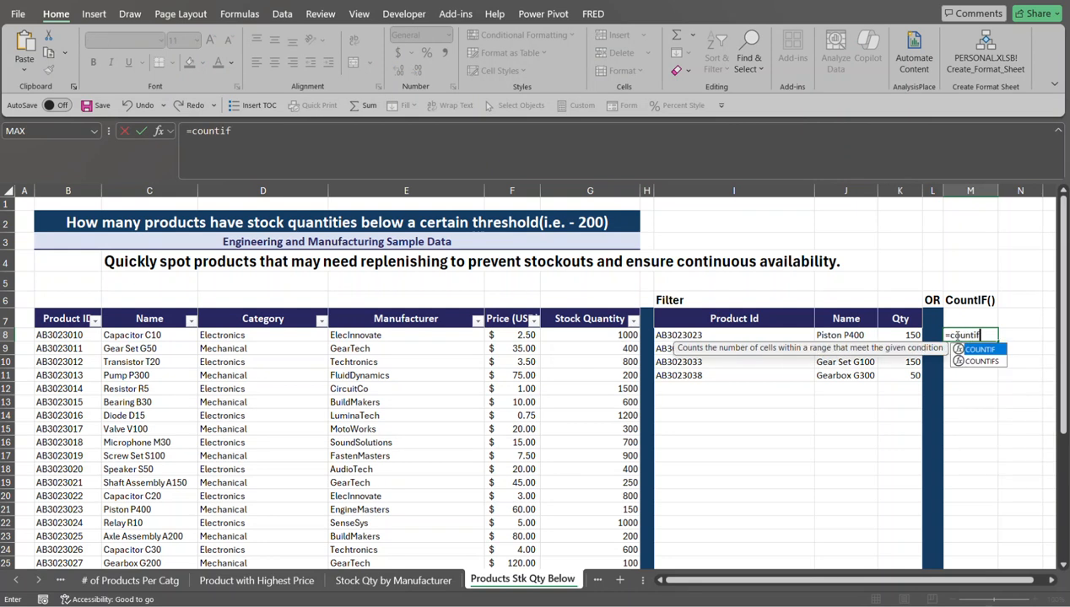
key("Tab")
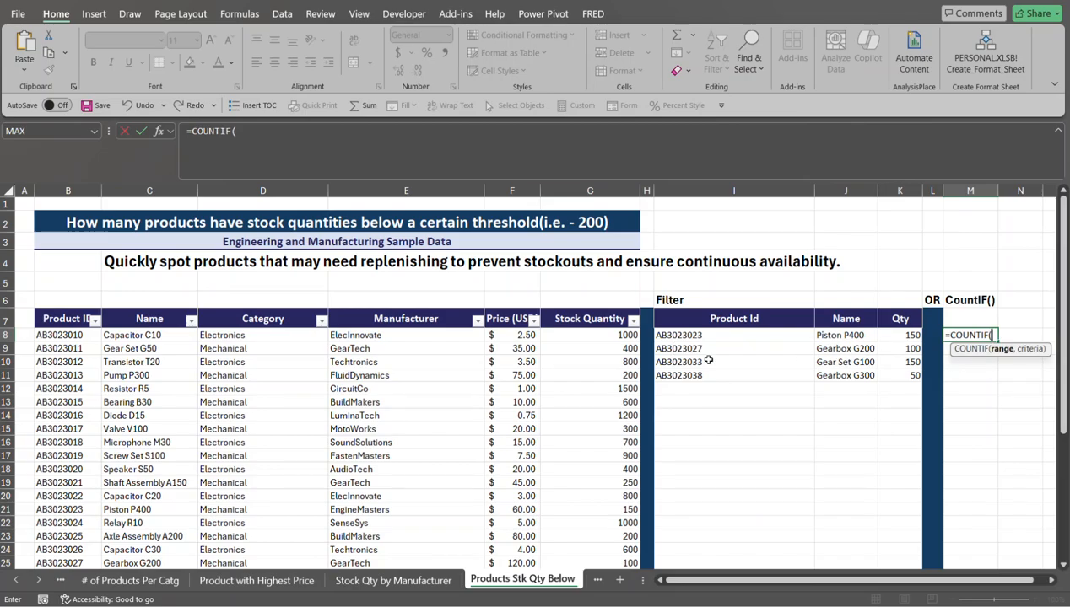
left_click(620, 335)
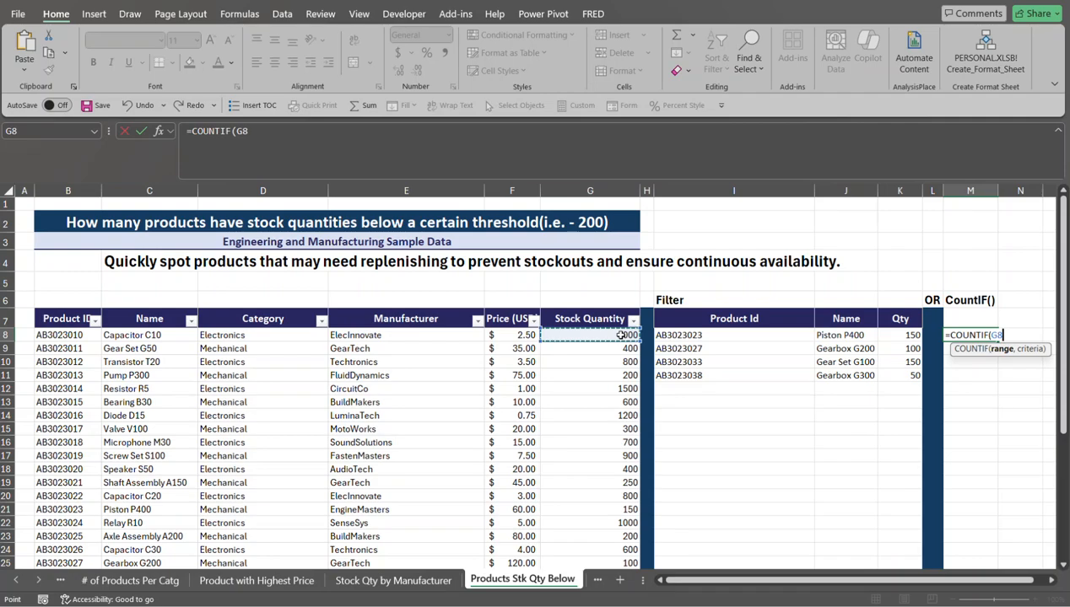
key("ctrl+shift+Down")
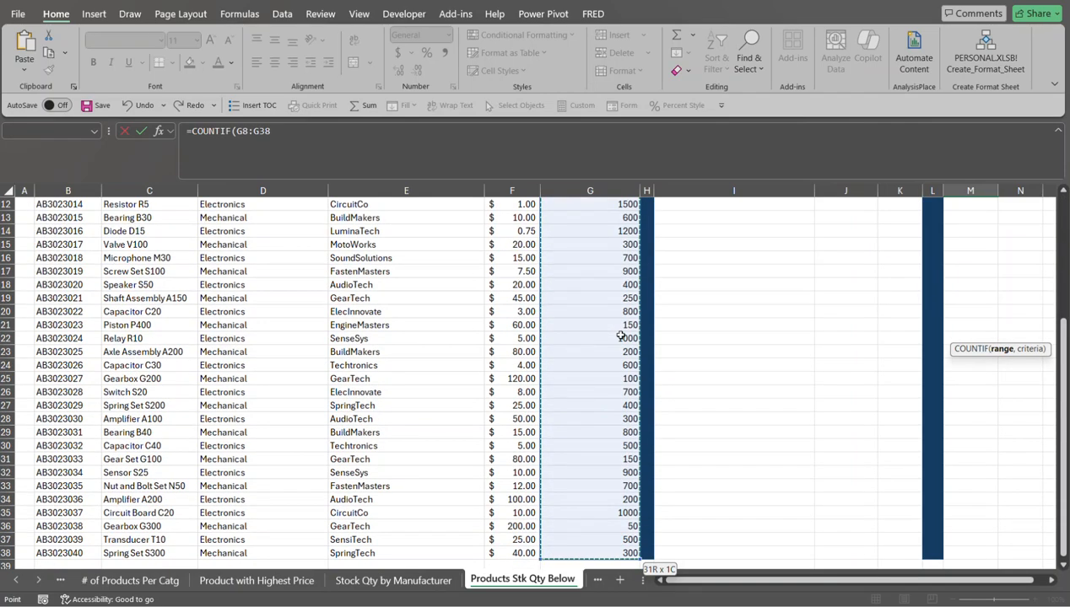
scroll(620, 335, "up", 4)
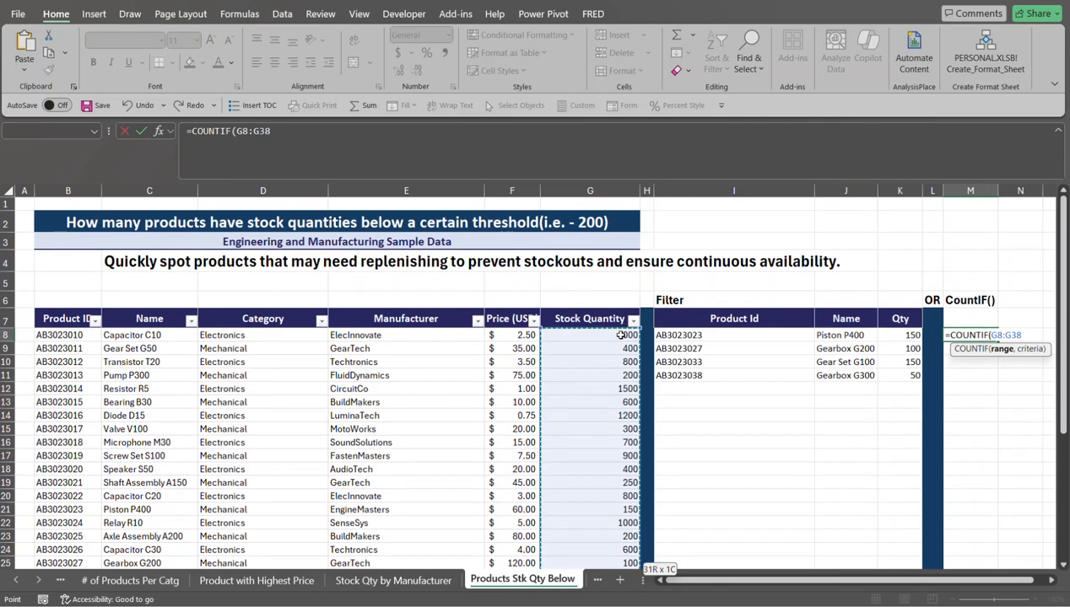
type(",\"<")
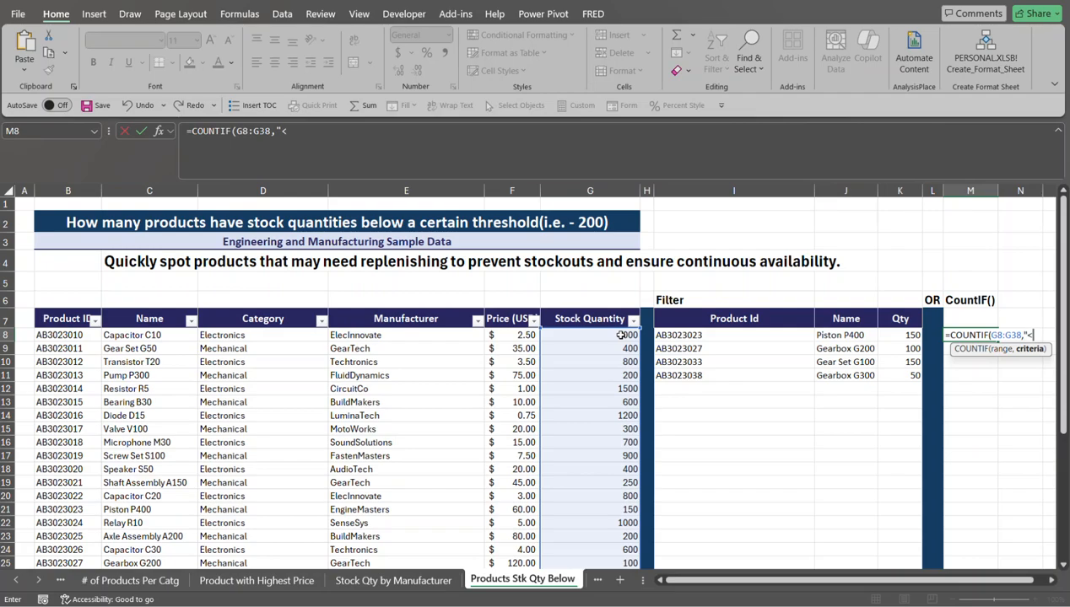
type("200\")")
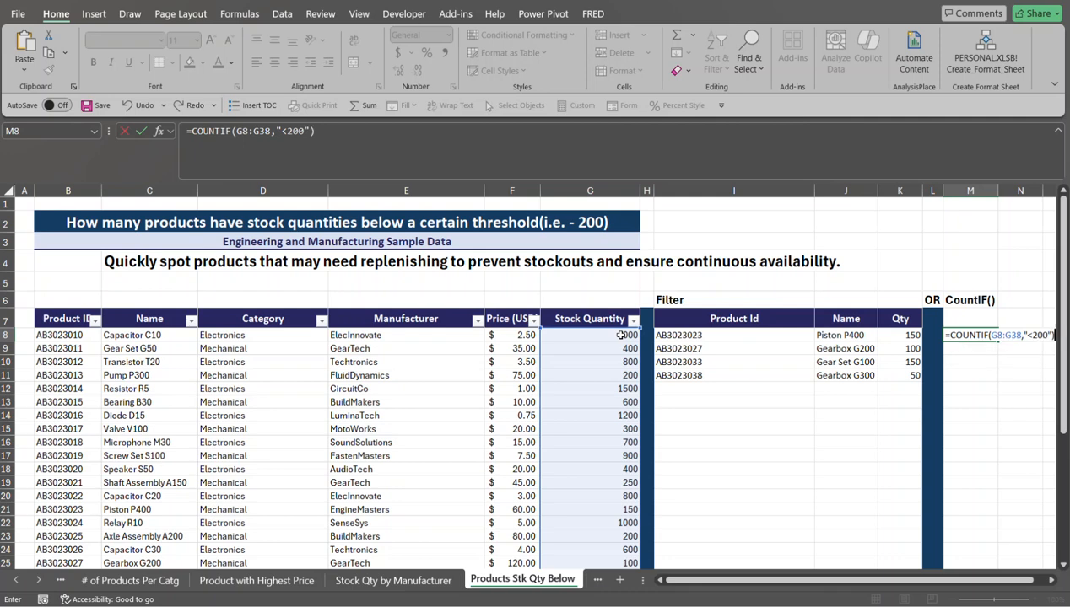
key("Return")
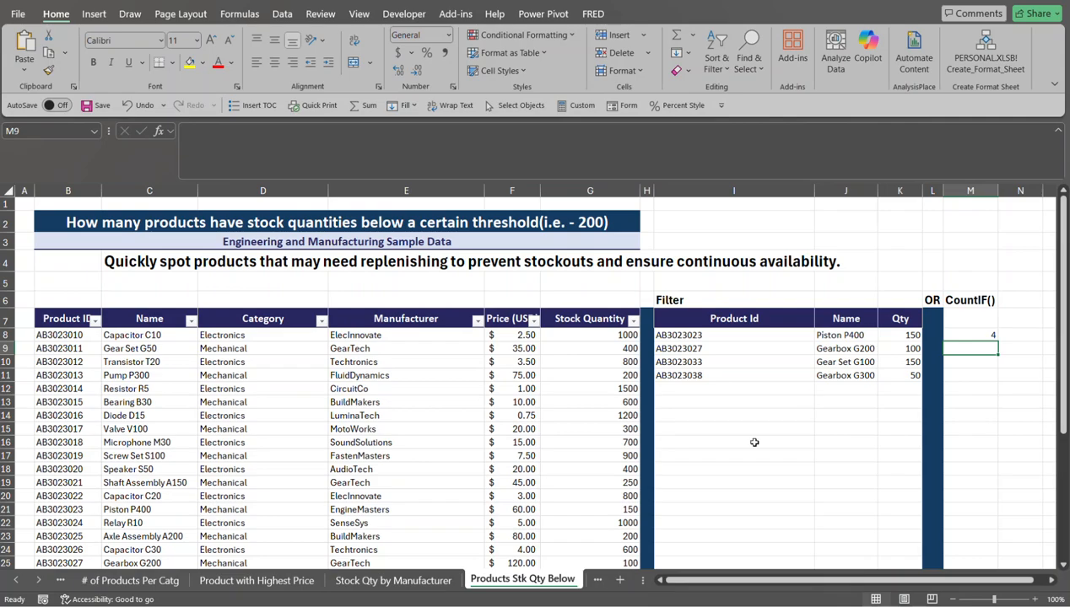
Step: On the Avg Price by Category sheet, list the distinct categories by entering =UNIQUE(D8:D38) in I8
left_click(596, 581)
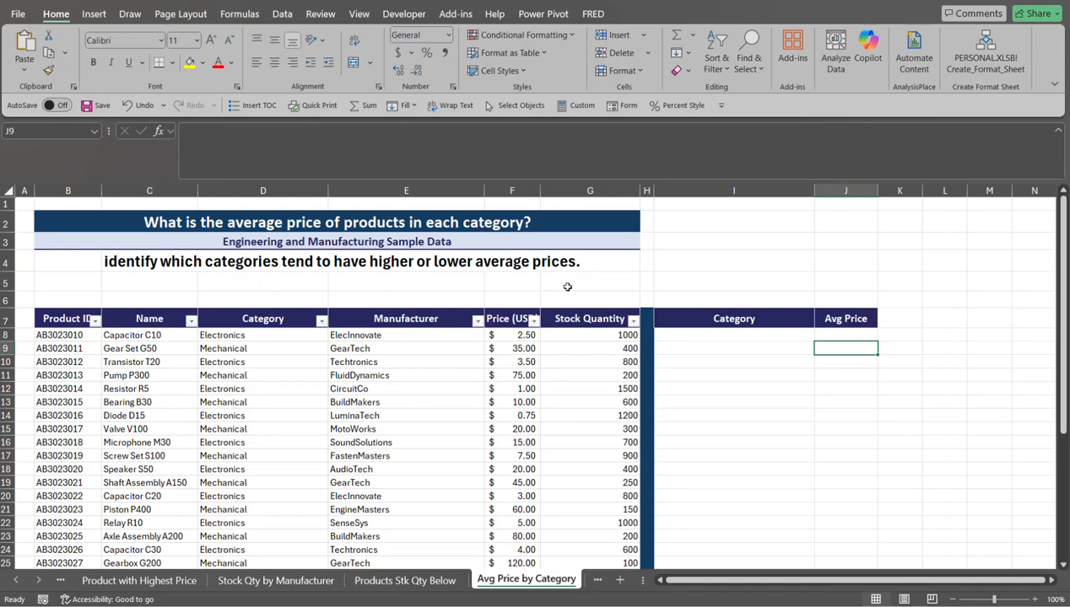
left_click(762, 337)
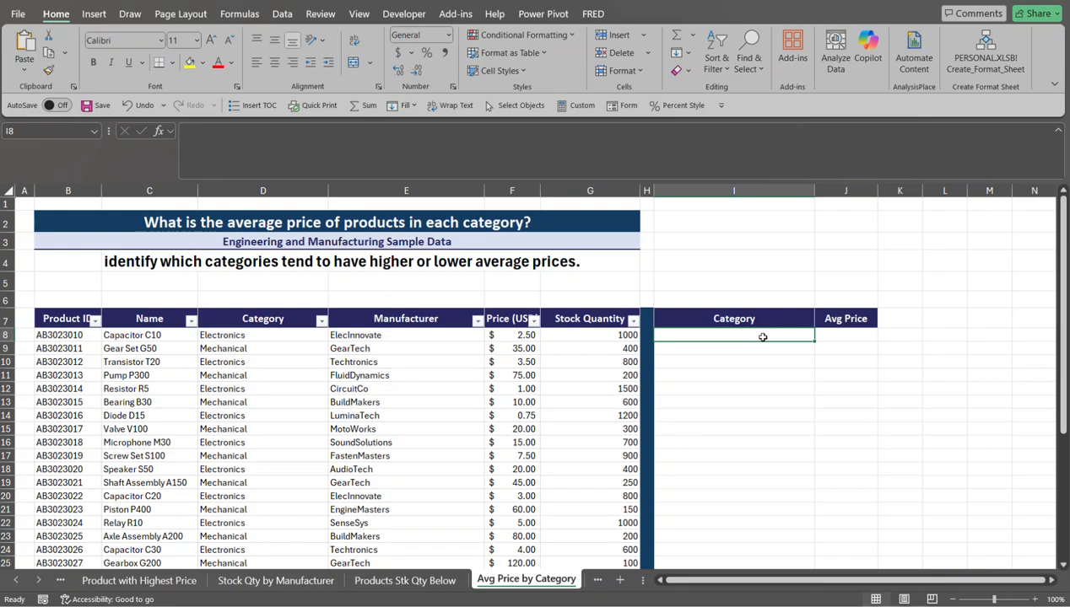
type("=")
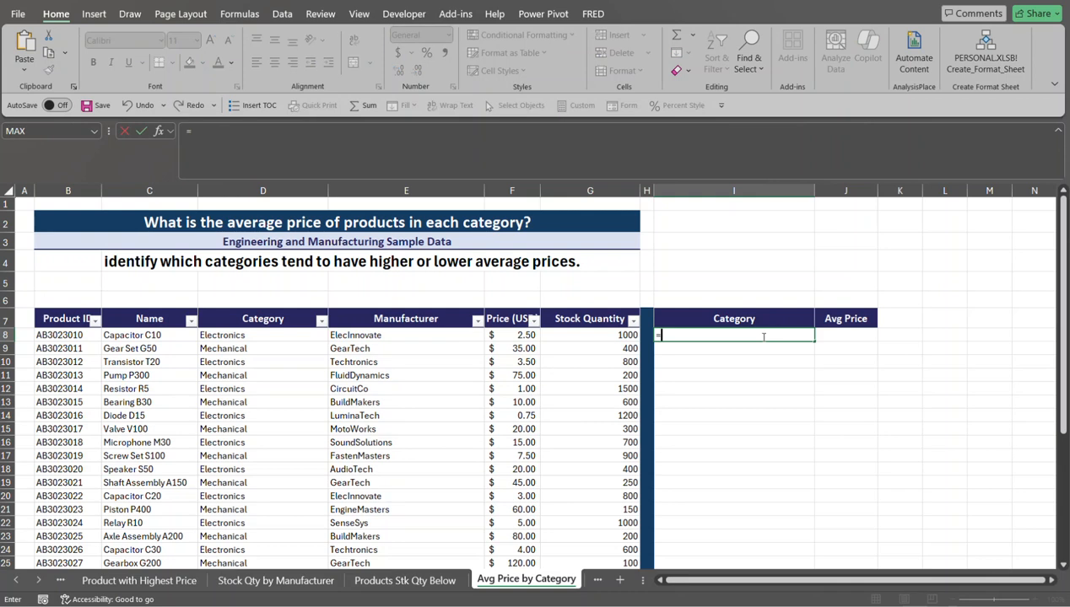
type("un")
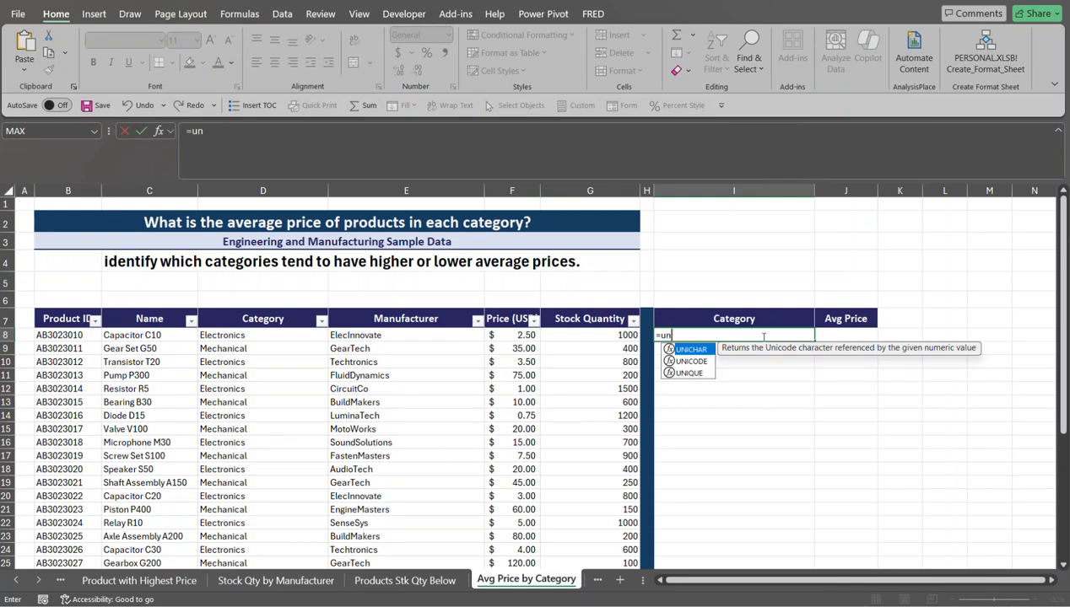
key("Down")
key("Down")
key("Tab")
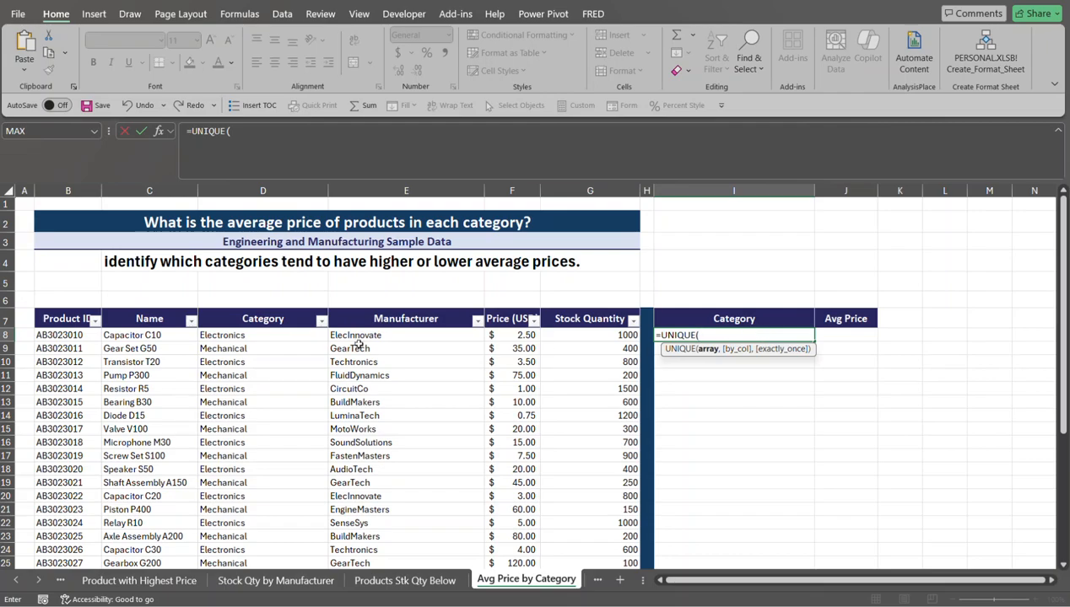
left_click(291, 334)
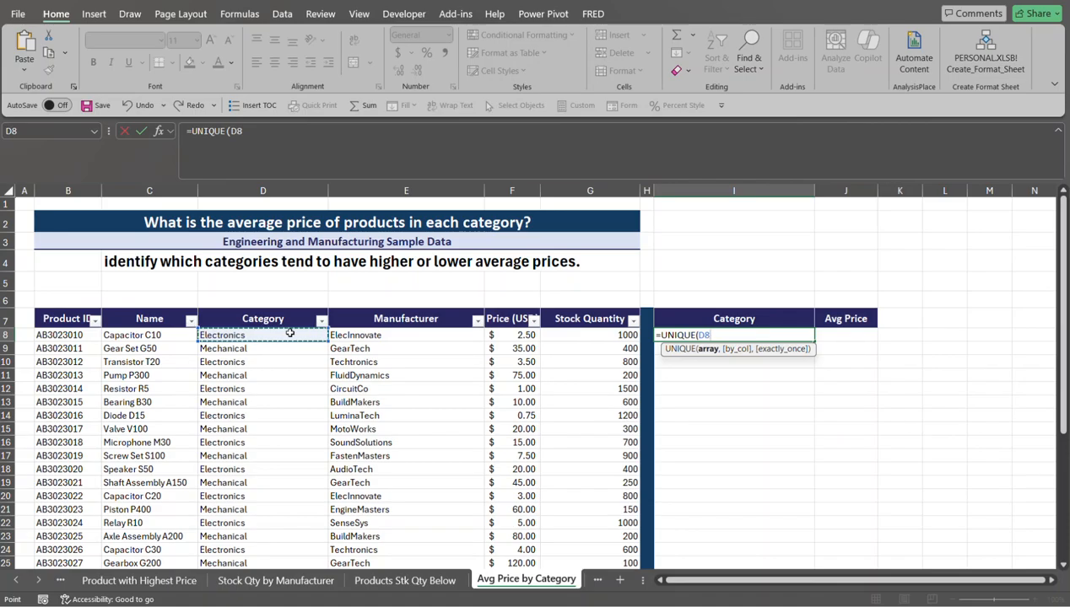
key("ctrl+shift+Down")
scroll(291, 334, "up", 5)
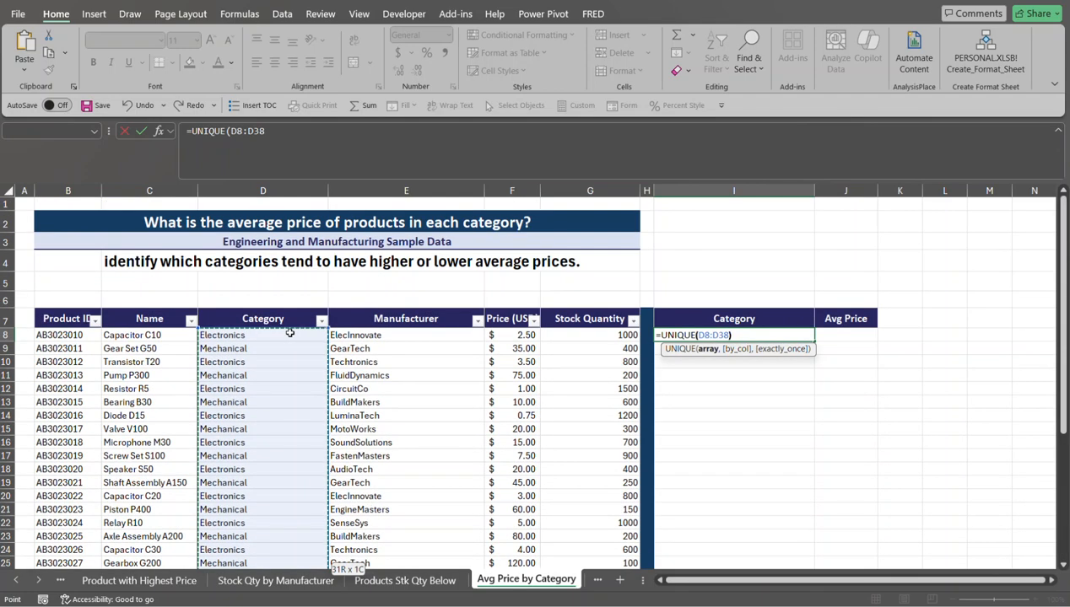
type(")")
key("Return")
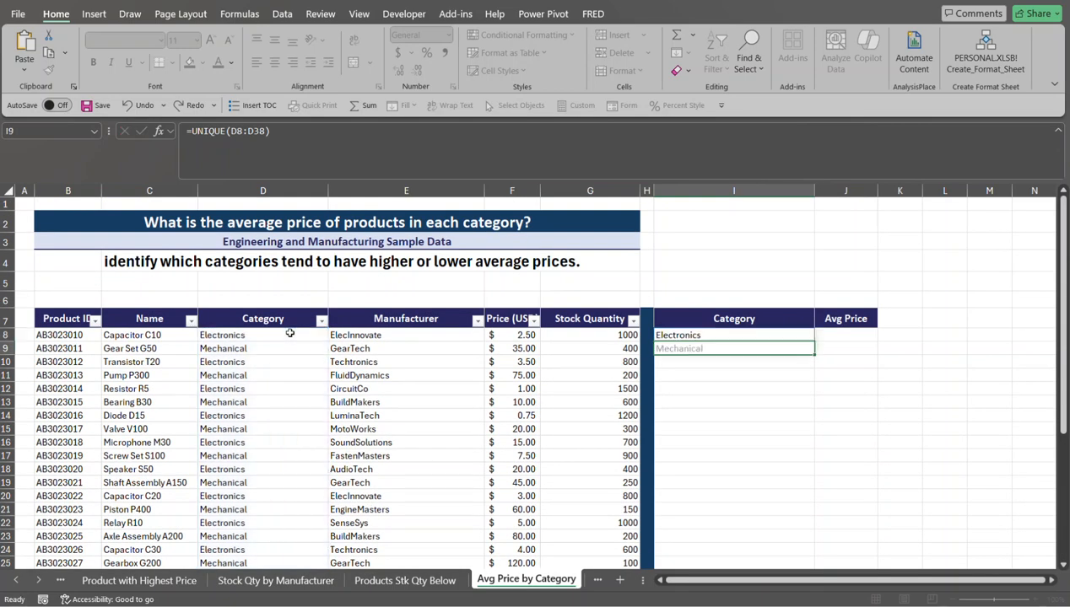
Step: Start an AVERAGEIF formula in J8 with the absolute category range $D$8:$D$38 as its range
left_click(856, 332)
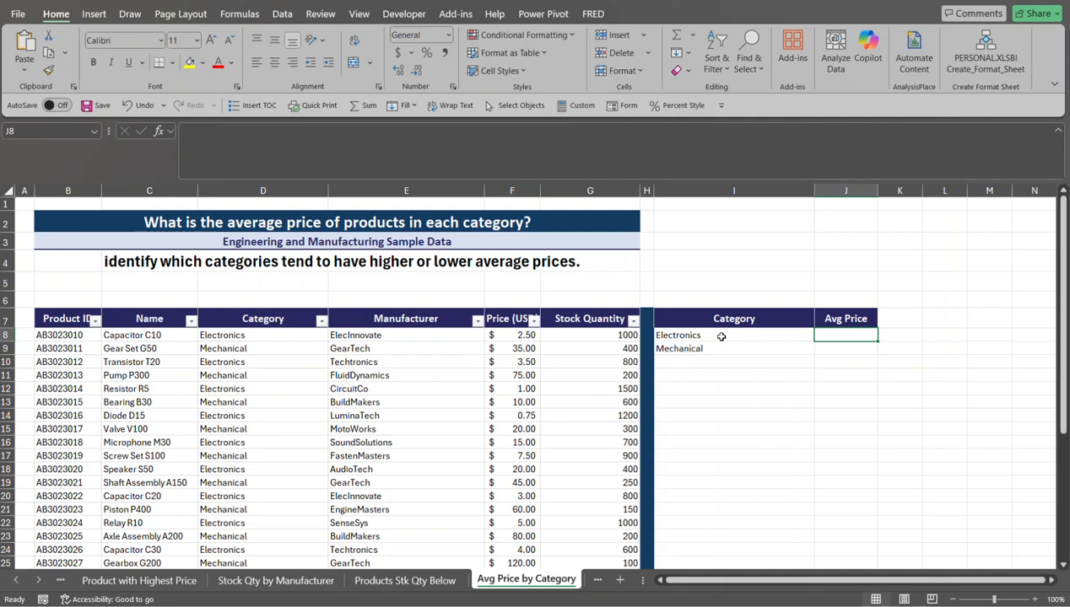
type("=")
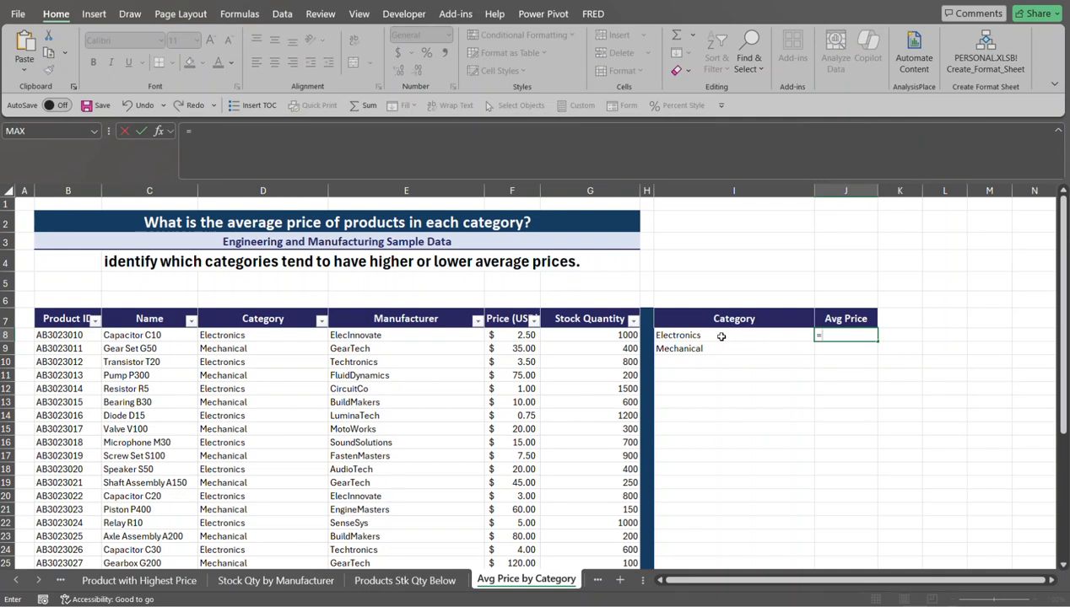
type("aver")
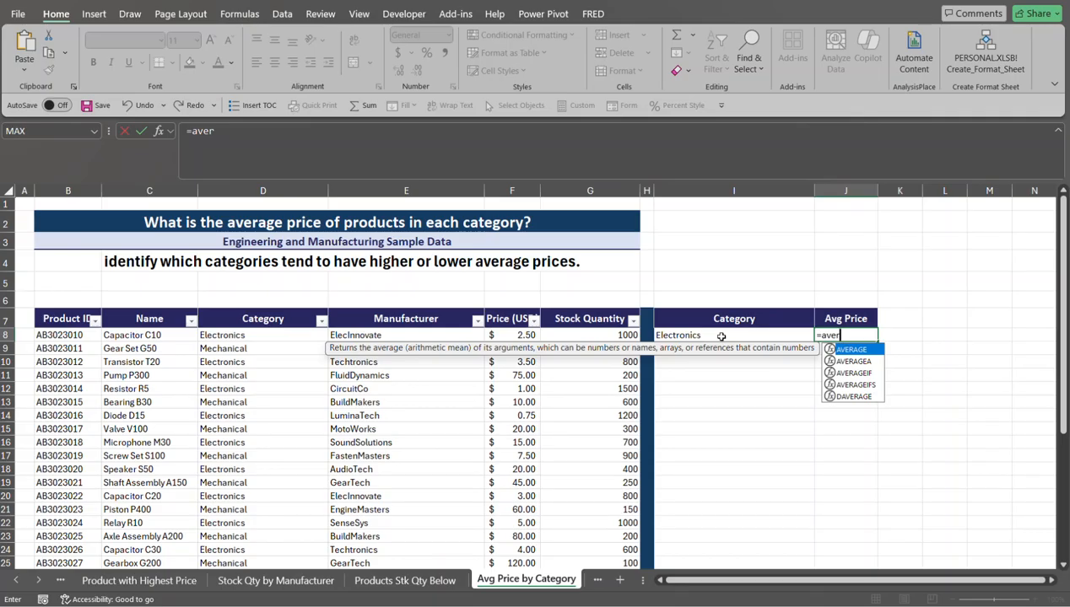
key("Down")
key("Down")
key("Tab")
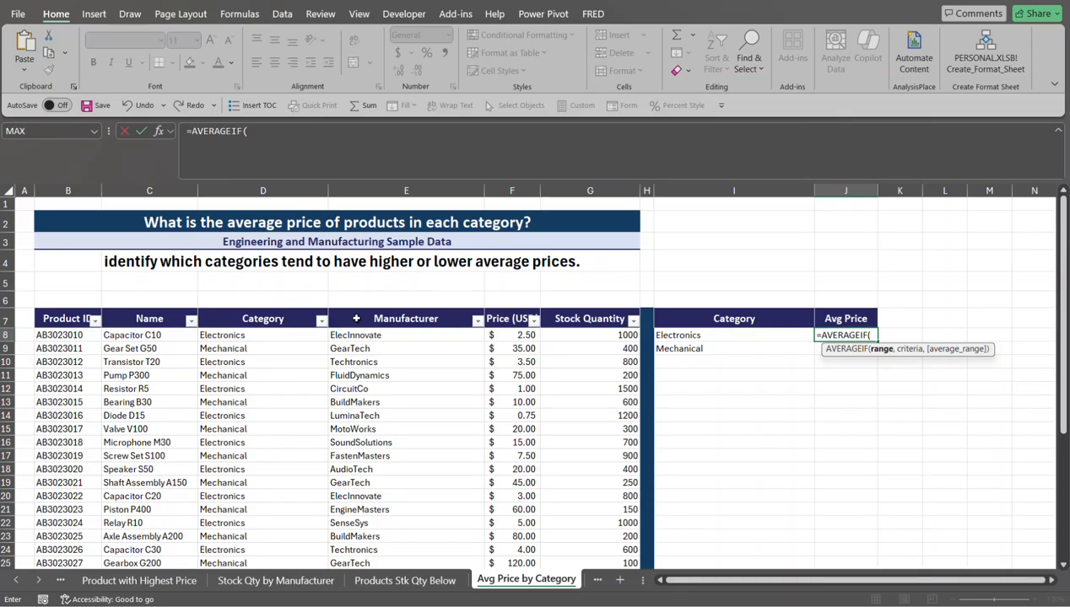
left_click(273, 335)
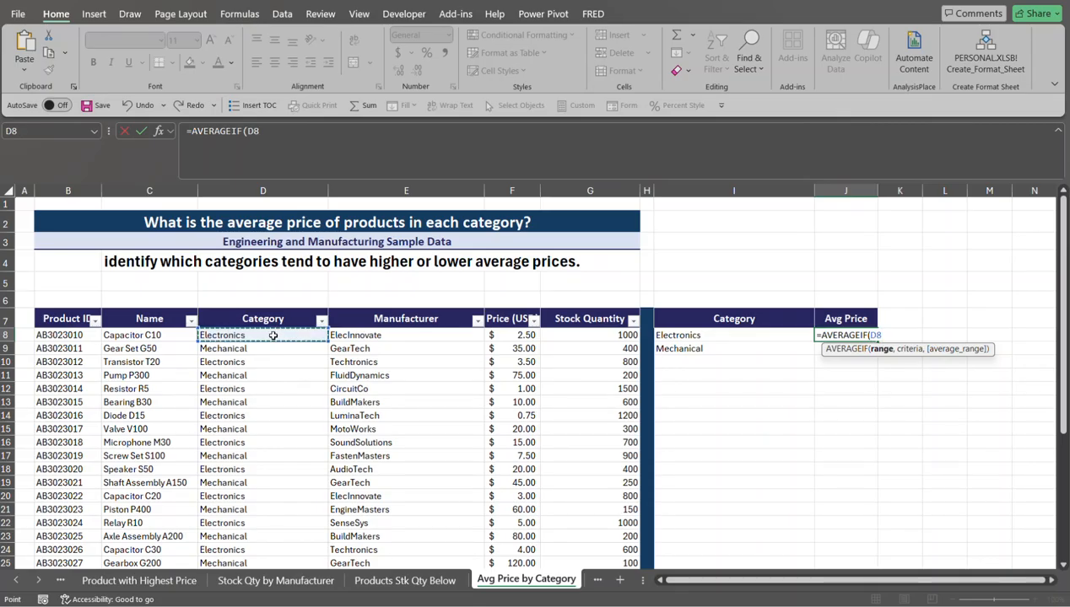
key("ctrl+shift+Down")
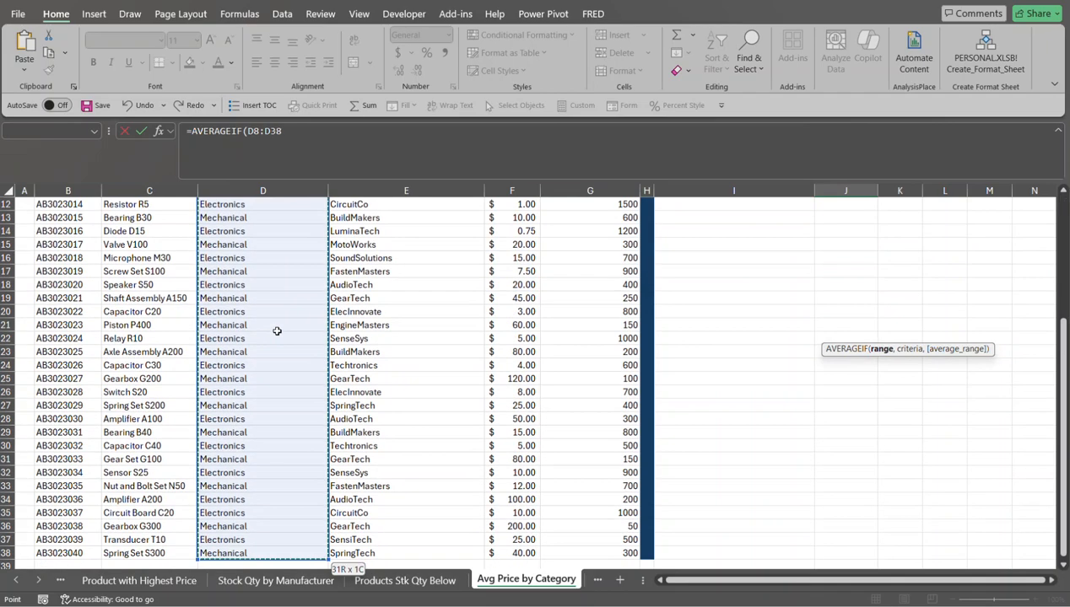
scroll(279, 335, "up", 4)
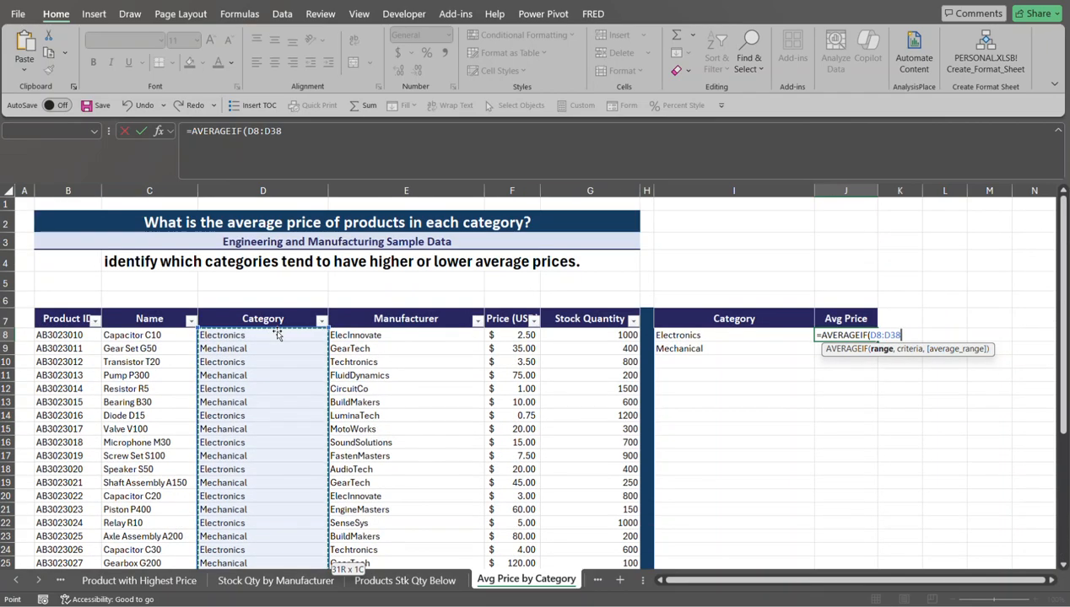
key("F4")
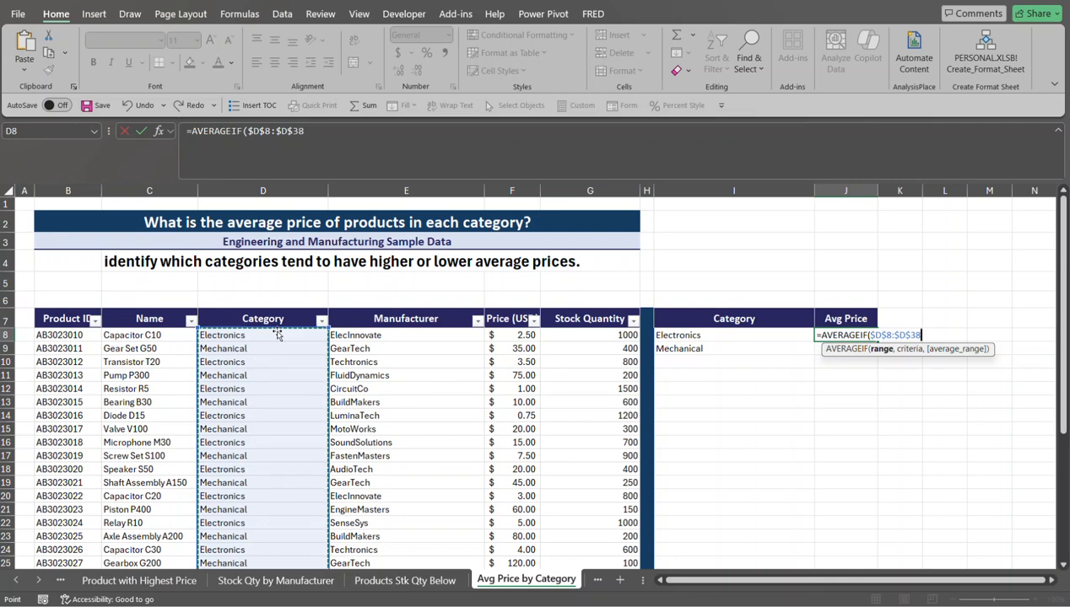
type(",")
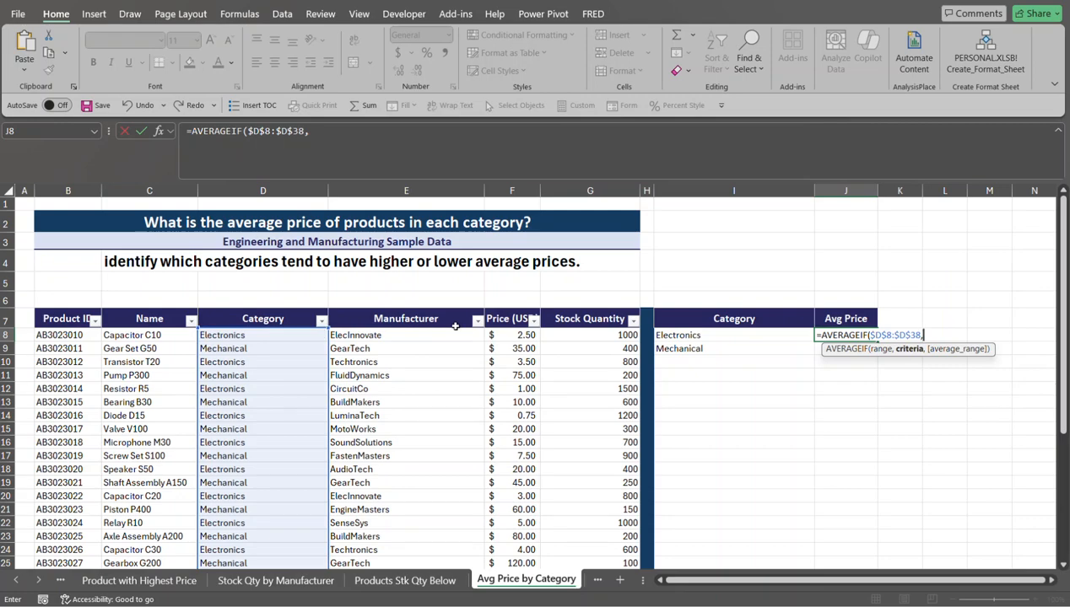
Step: Complete the J8 formula as =AVERAGEIF($D$8:$D$38,I8,$F$8:$F$38) to average the prices for the category in I8
left_click(755, 335)
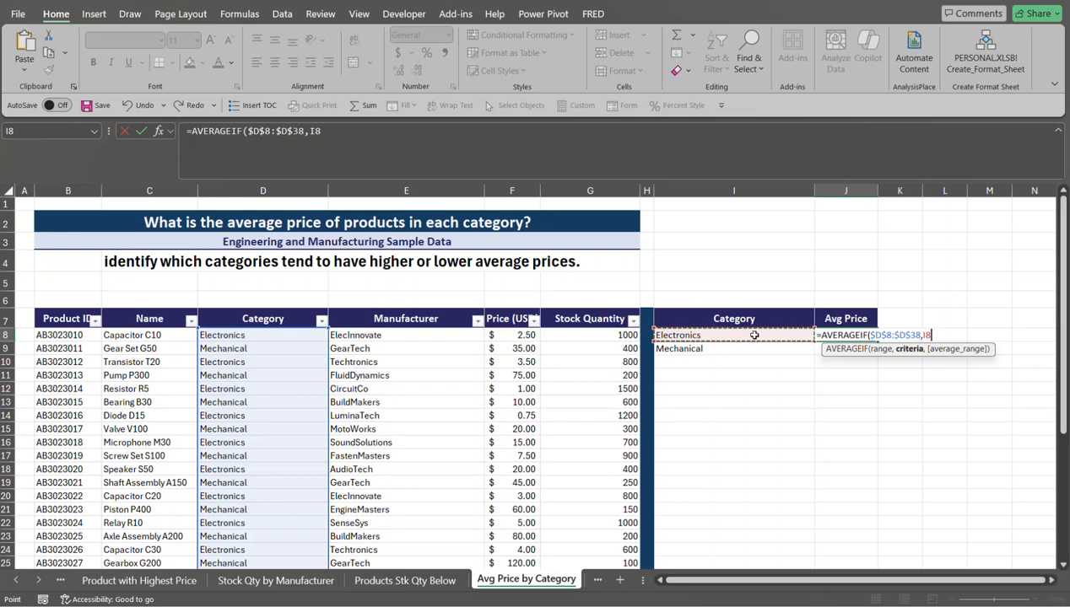
type(",")
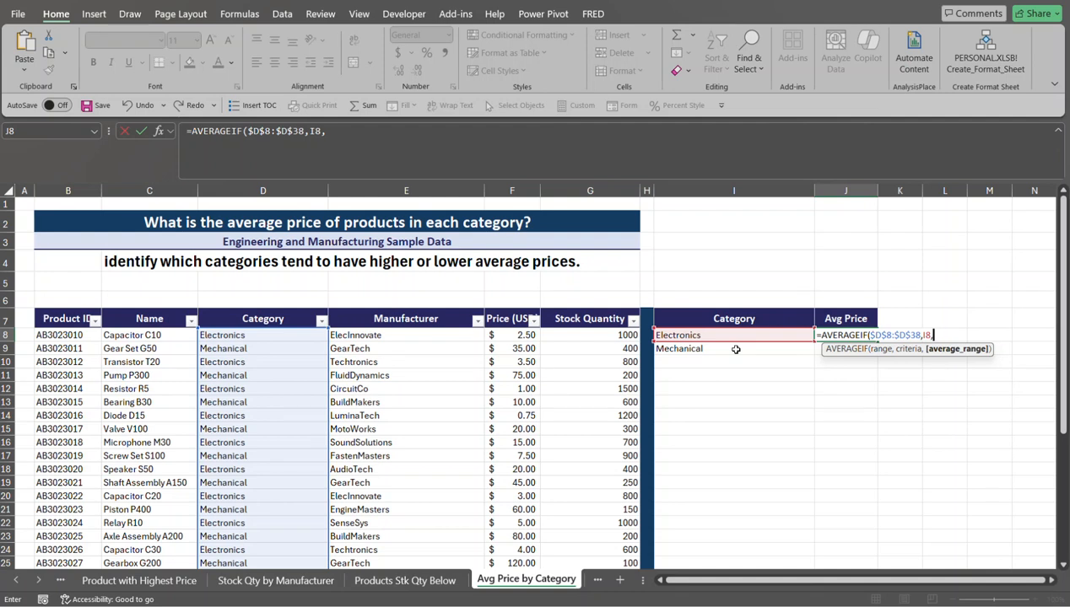
type(",")
key("BackSpace")
left_click(531, 336)
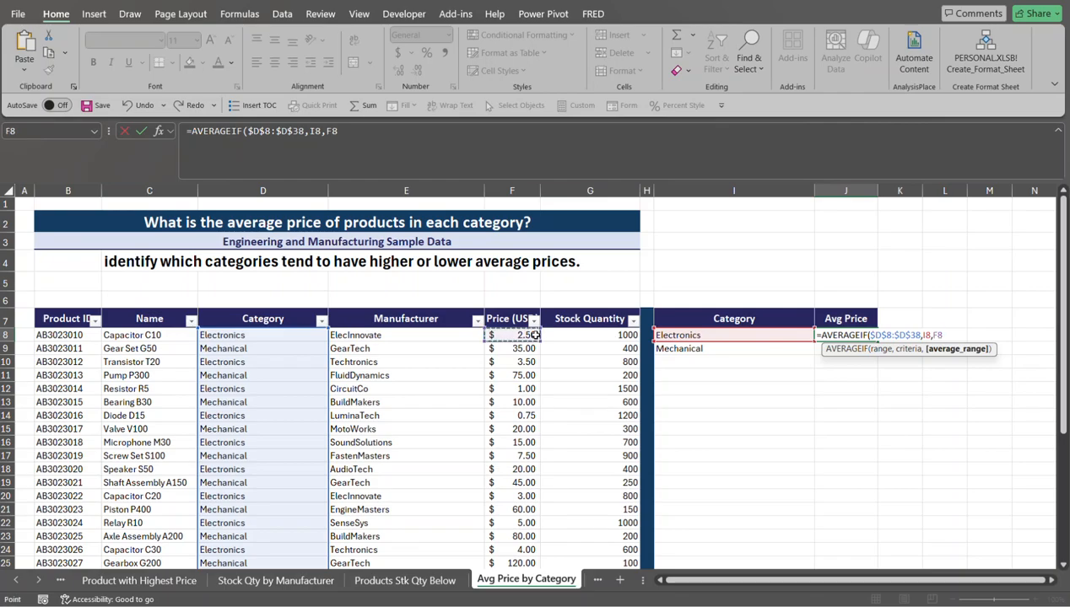
key("ctrl+shift+Down")
scroll(536, 336, "up", 4)
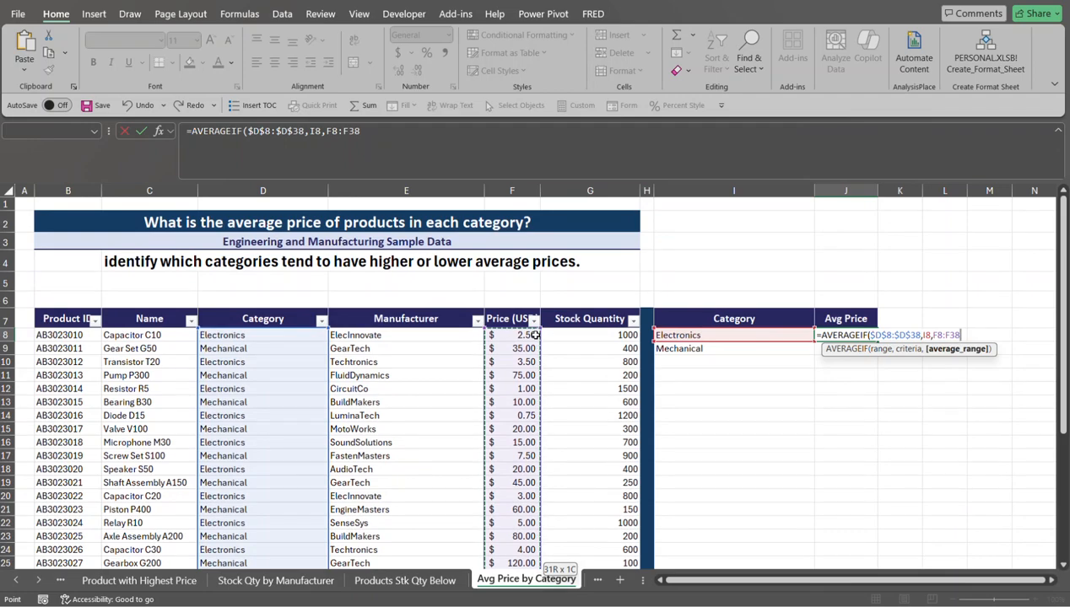
key("F4")
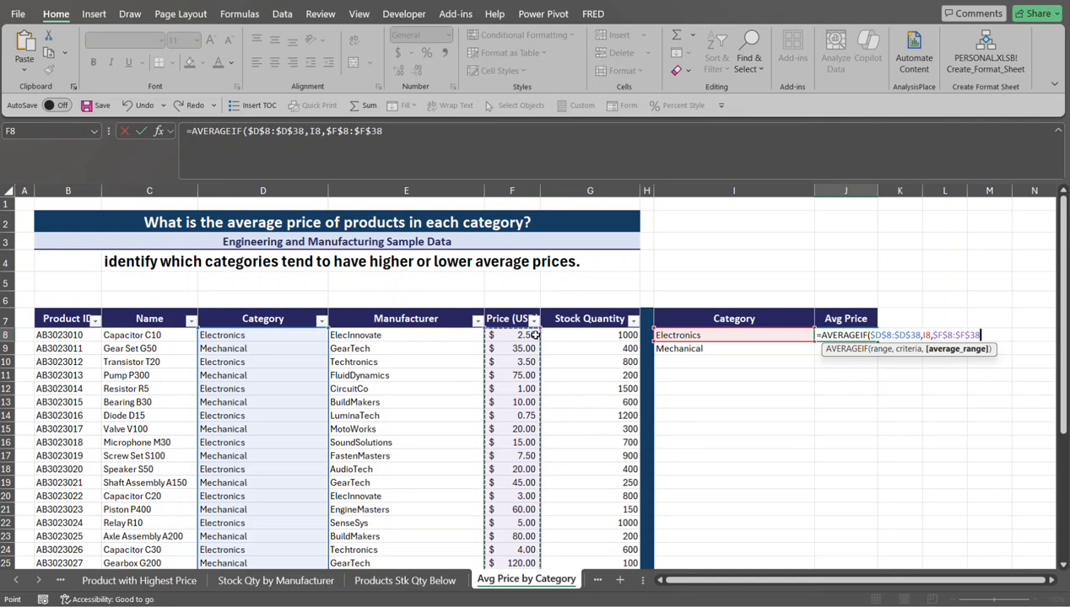
type(")")
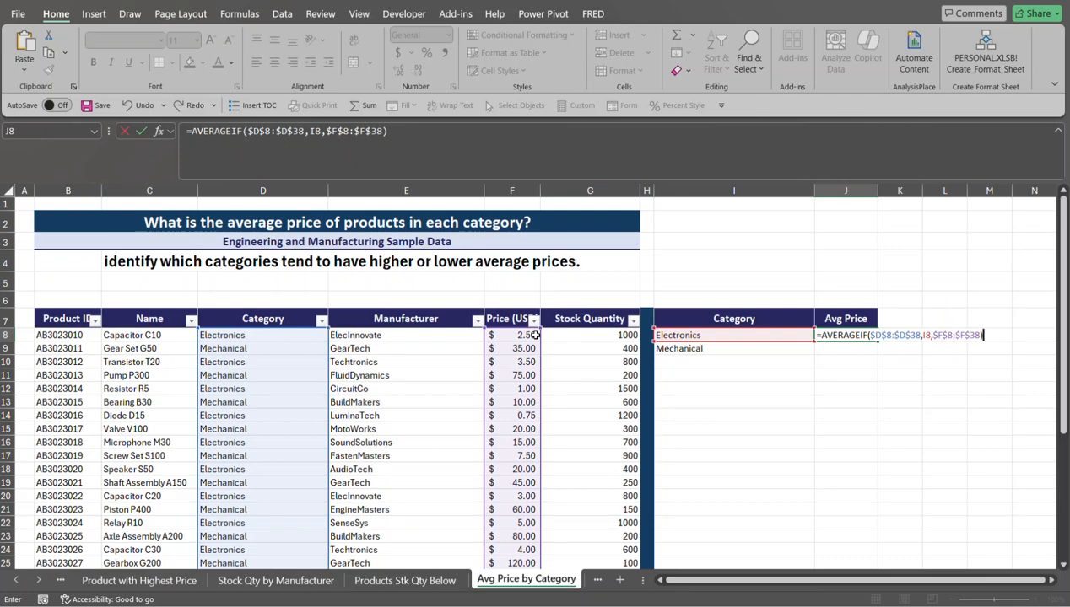
key("Return")
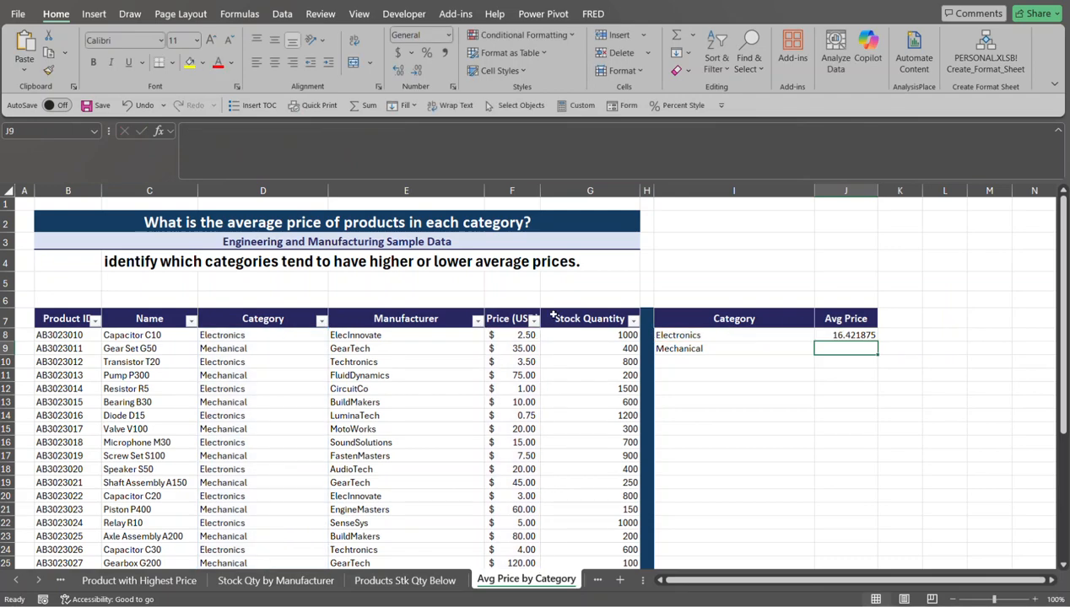
Step: Fill the AVERAGEIF formula from J8 down to J9 to average the prices for the Mechanical category
left_click(860, 334)
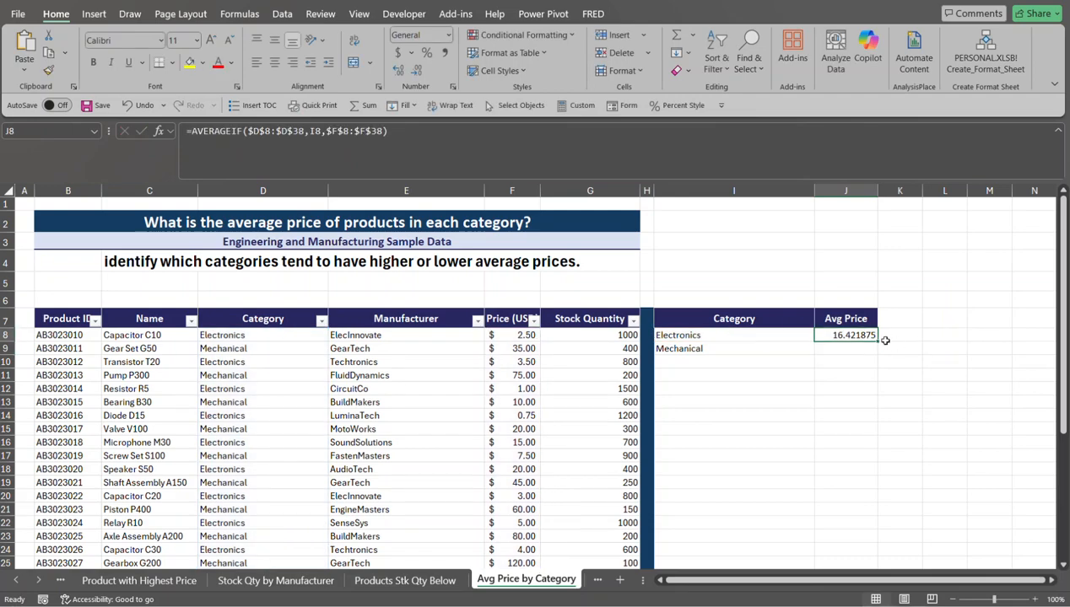
double_click(879, 341)
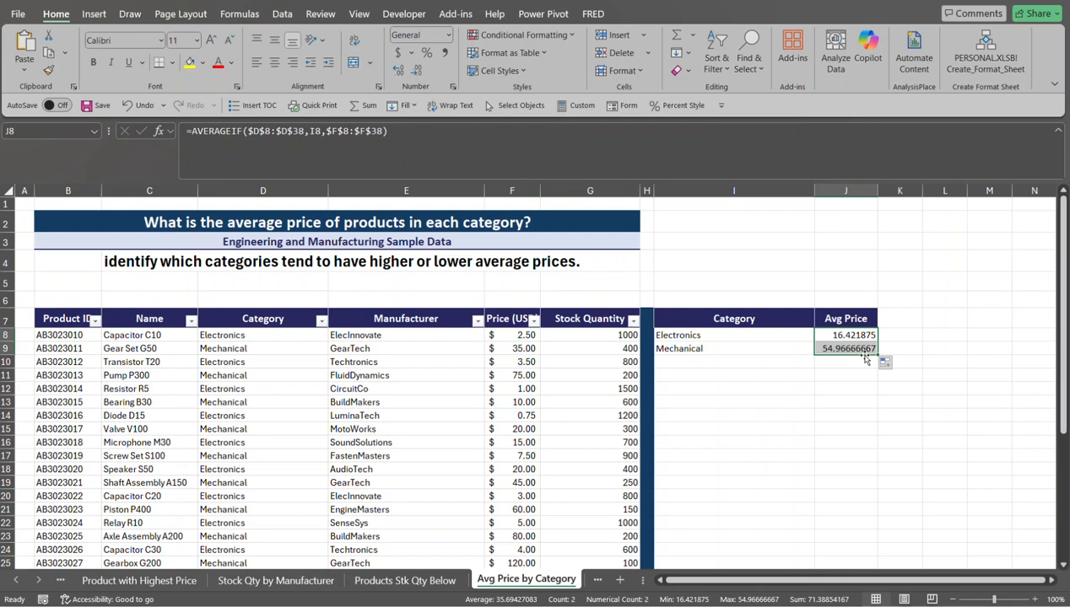
left_click(850, 352)
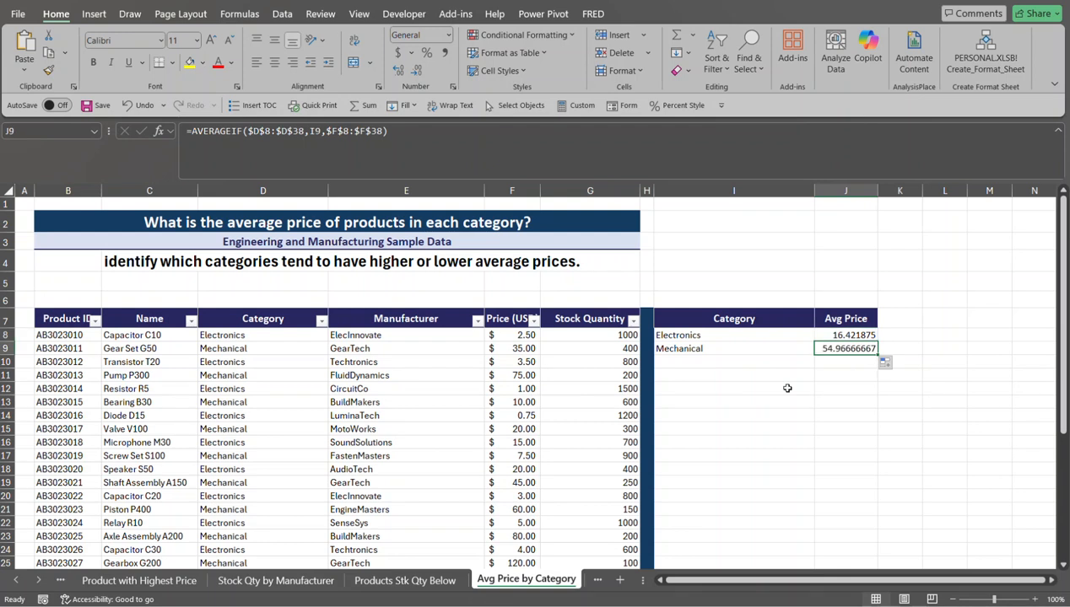
Step: On the Total Value of Stk by Product sheet, list the distinct product names by entering =UNIQUE(C8:C38) in I8
left_click(598, 579)
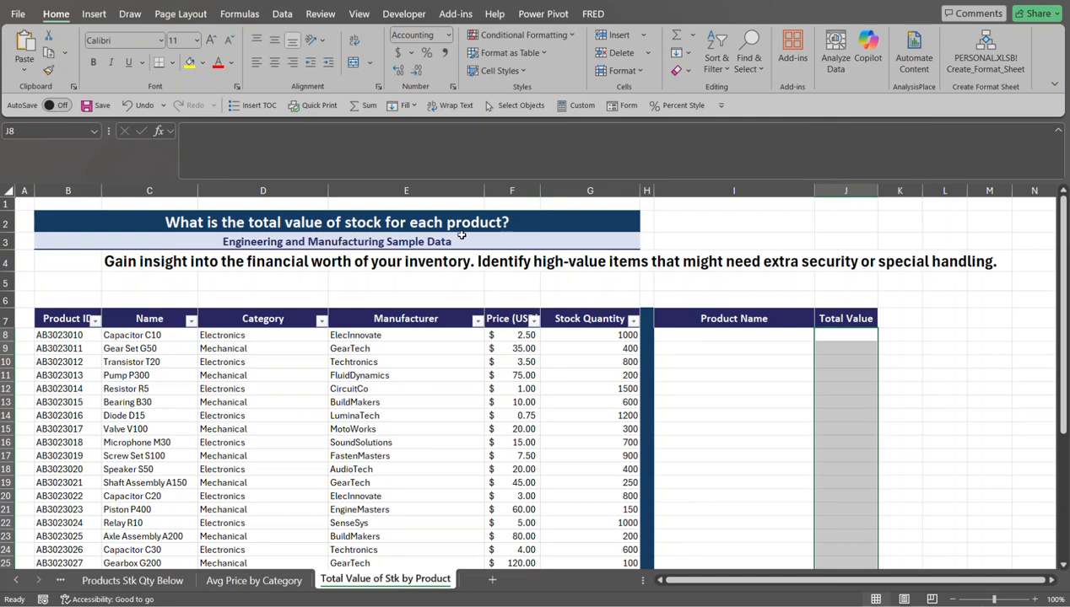
left_click(685, 333)
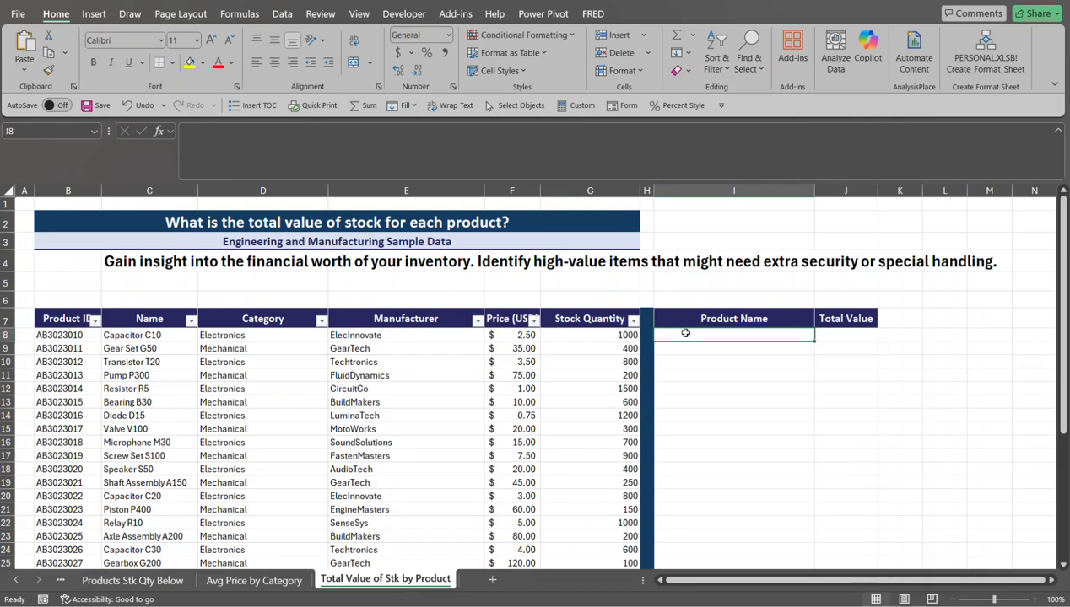
type("=un")
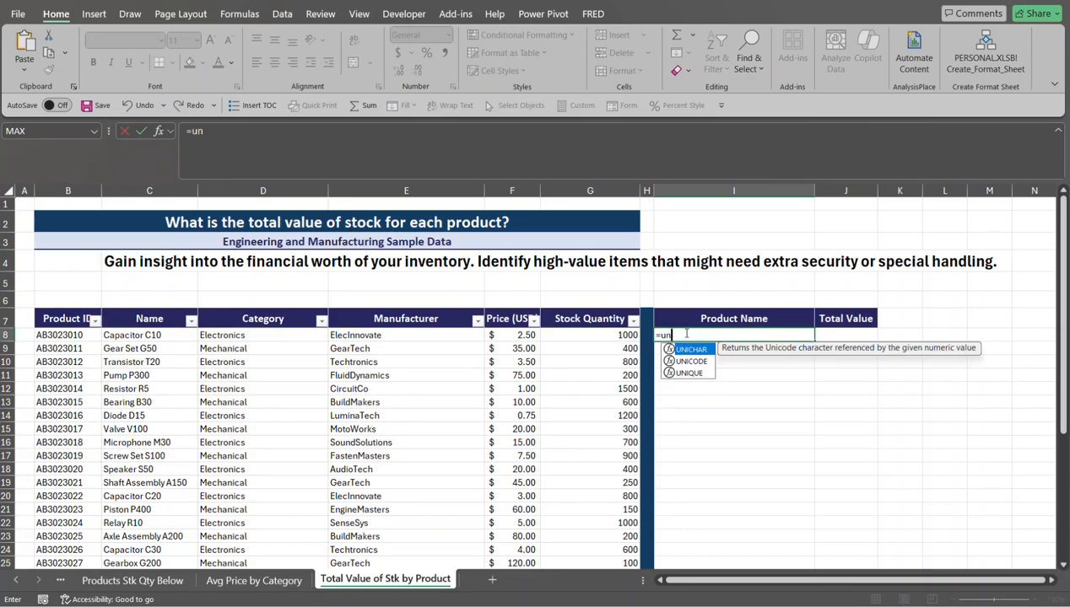
key("Down")
key("Down")
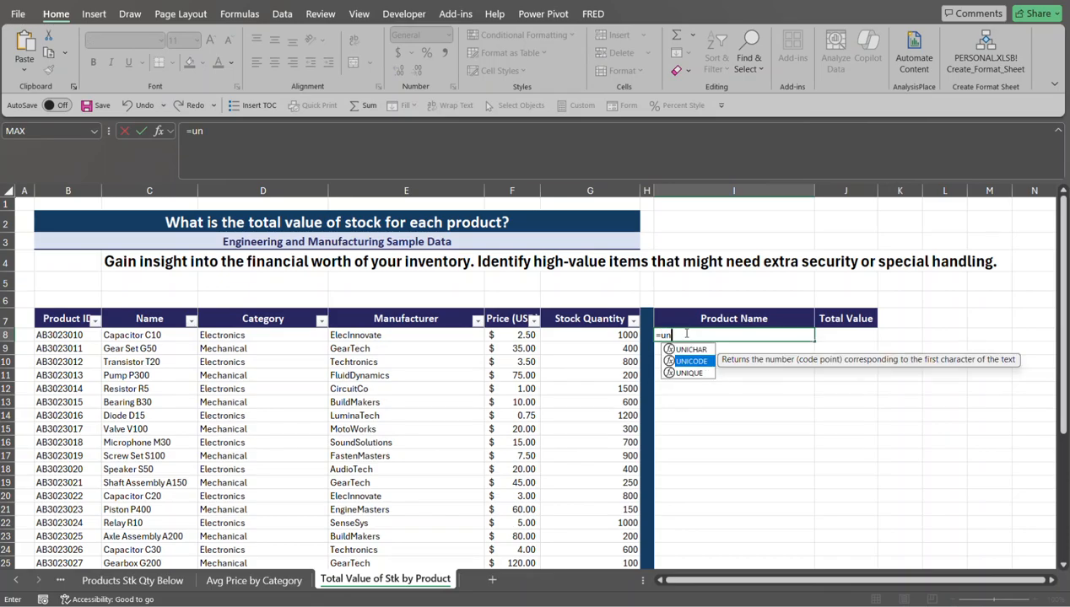
key("Tab")
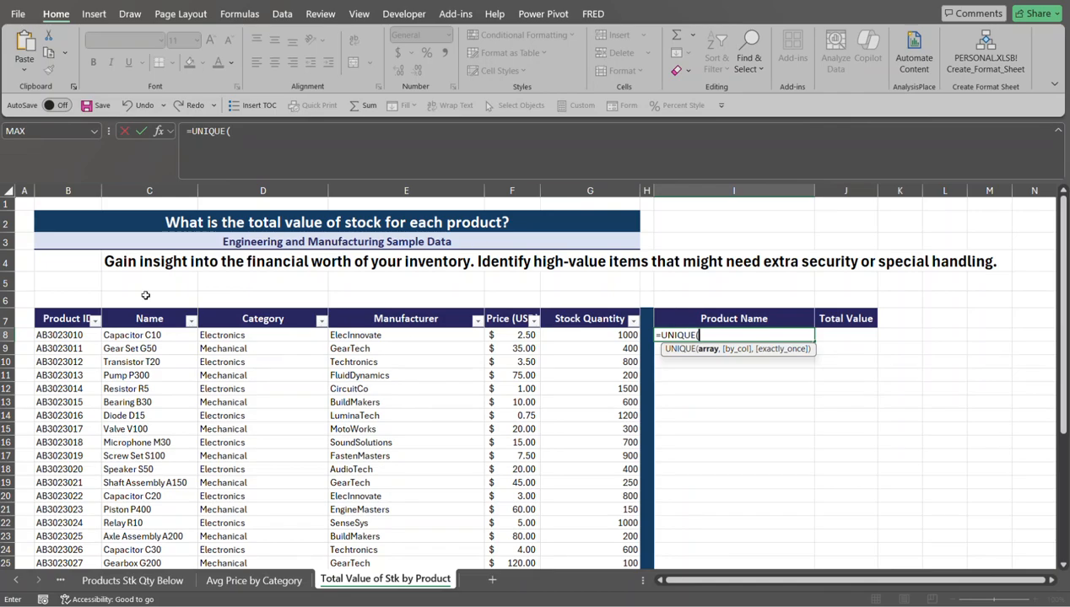
left_click(154, 334)
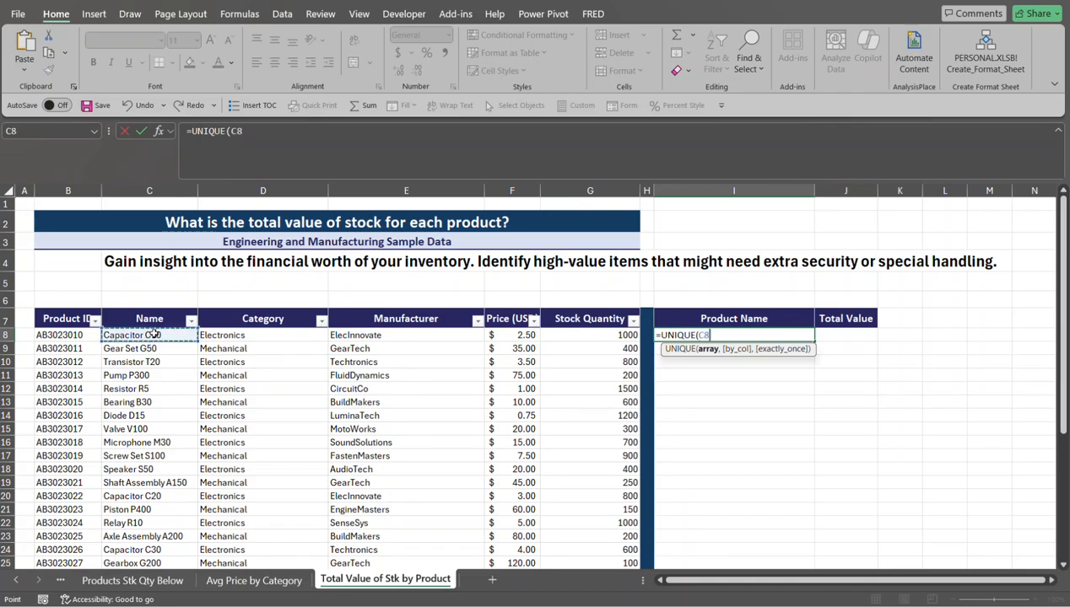
key("ctrl+shift+Down")
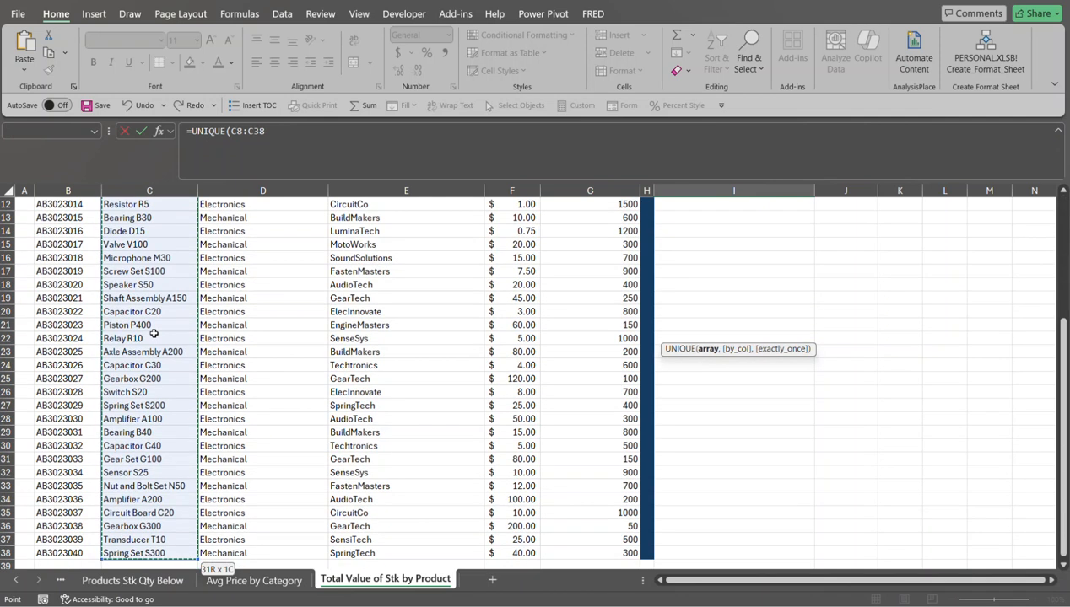
scroll(153, 334, "up", 4)
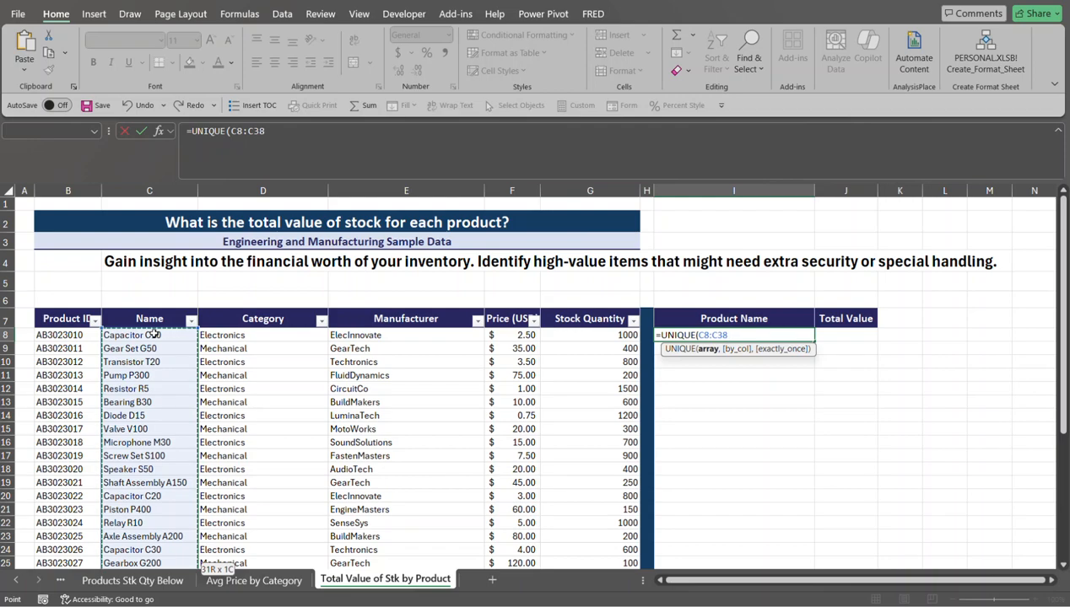
key("Return")
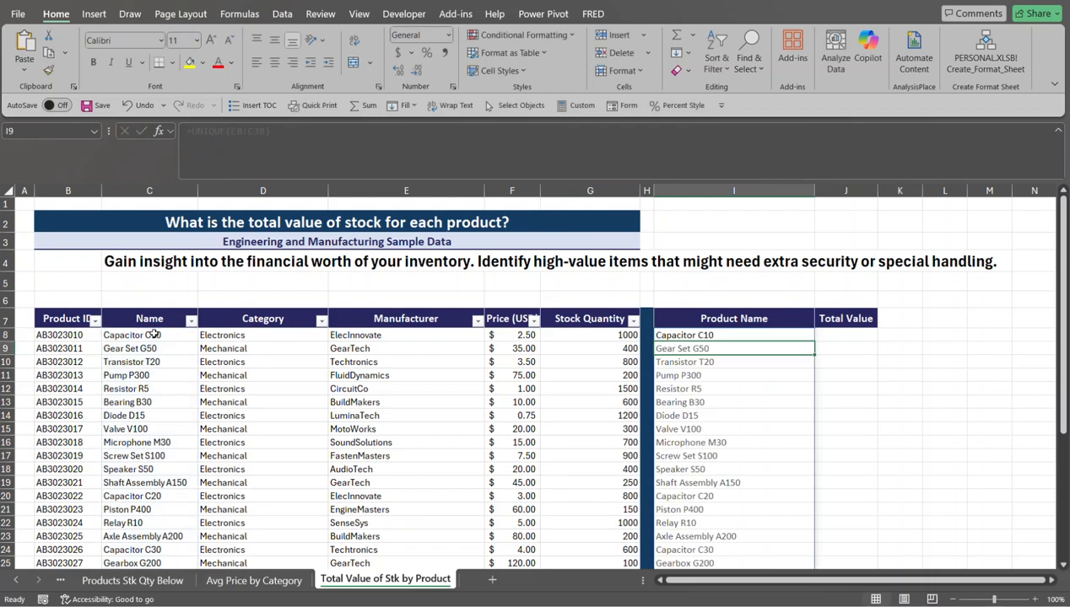
Step: Calculate each product's stock value by entering =F8*G8 in J8 and filling it down the Total Value column to the last product
left_click(854, 334)
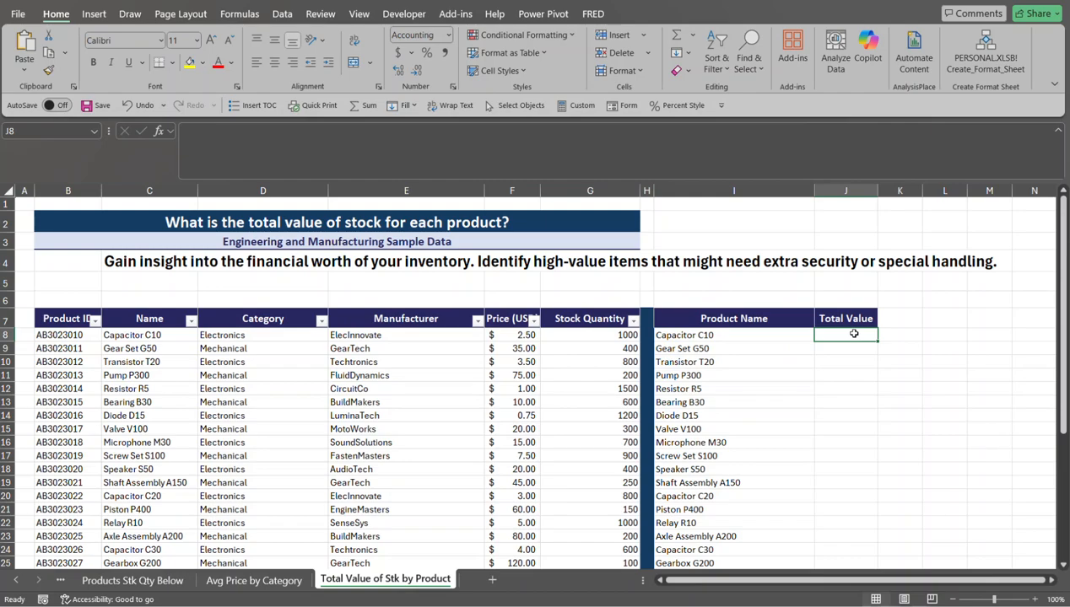
type("=")
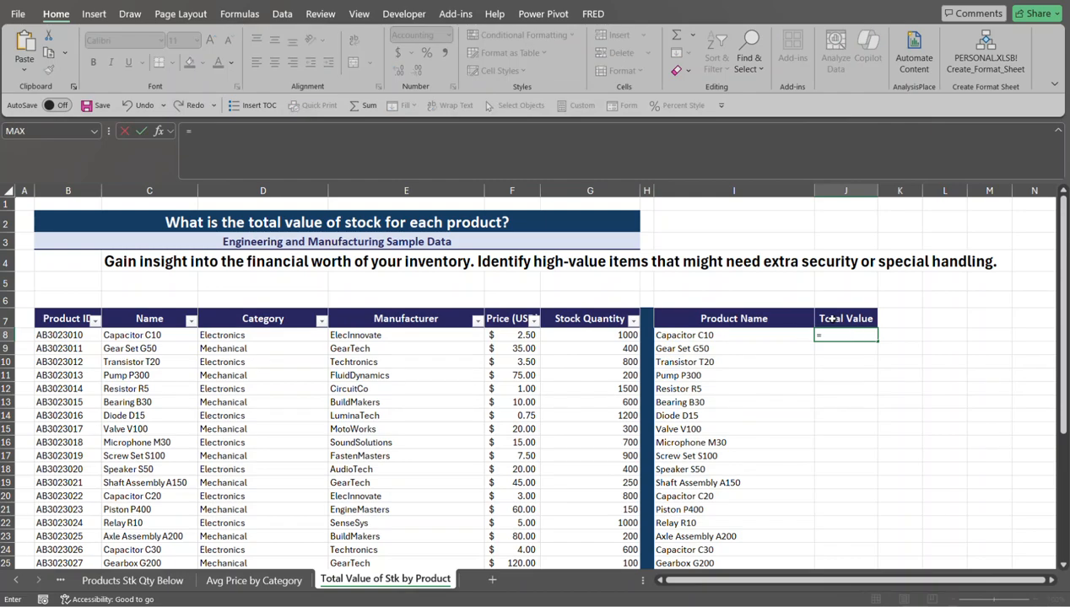
left_click(516, 336)
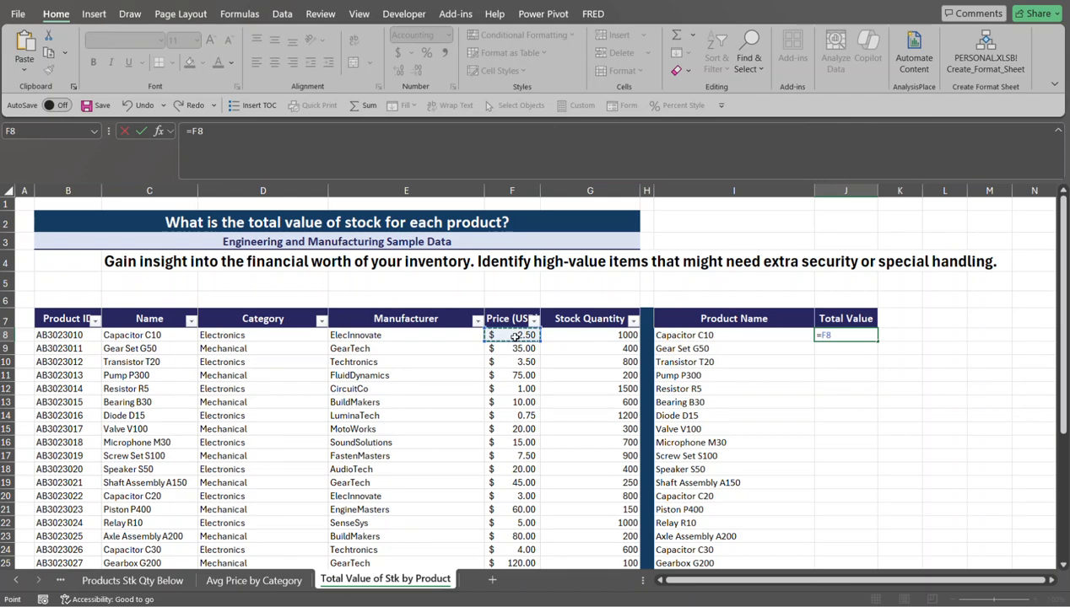
type("*")
left_click(581, 334)
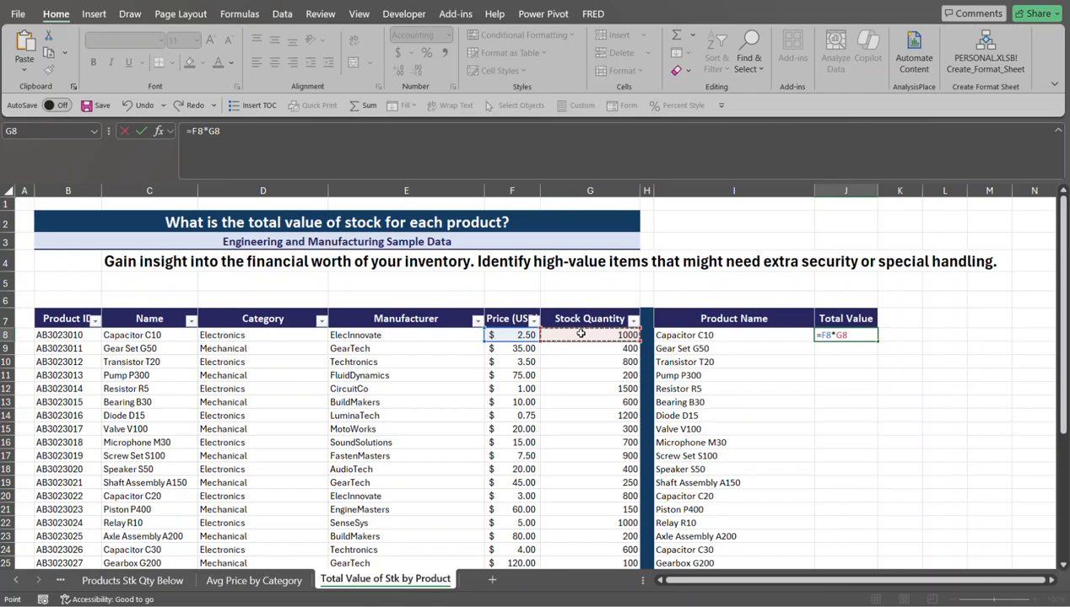
key("Return")
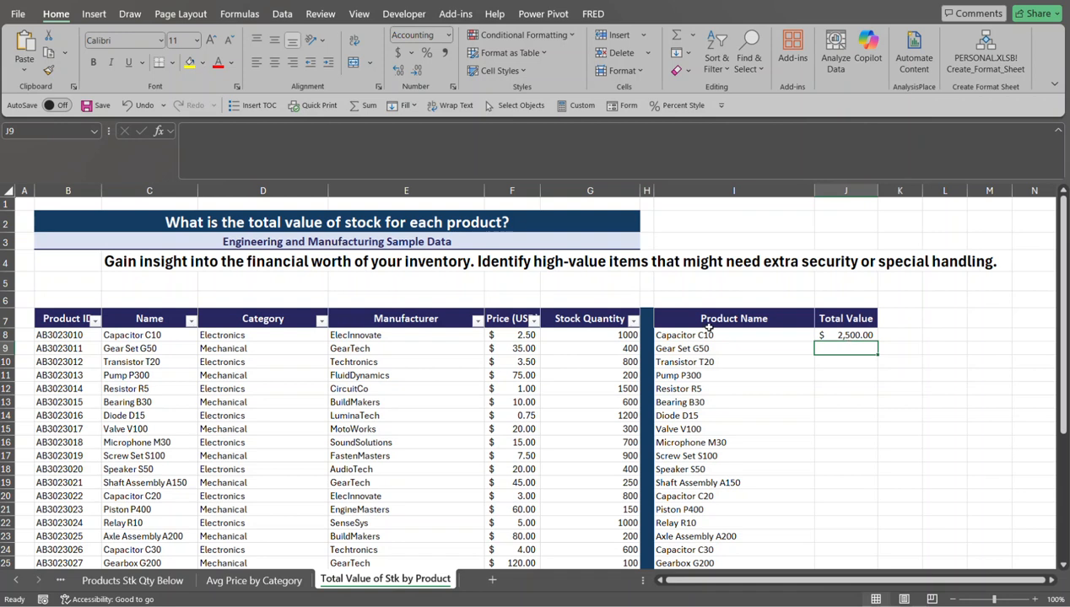
left_click(848, 336)
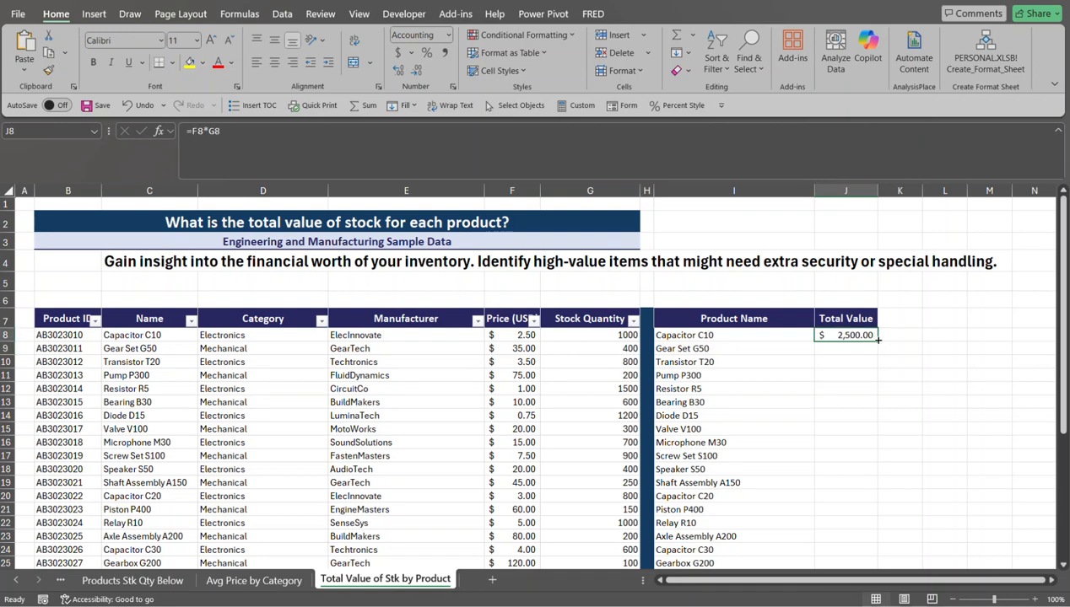
double_click(876, 342)
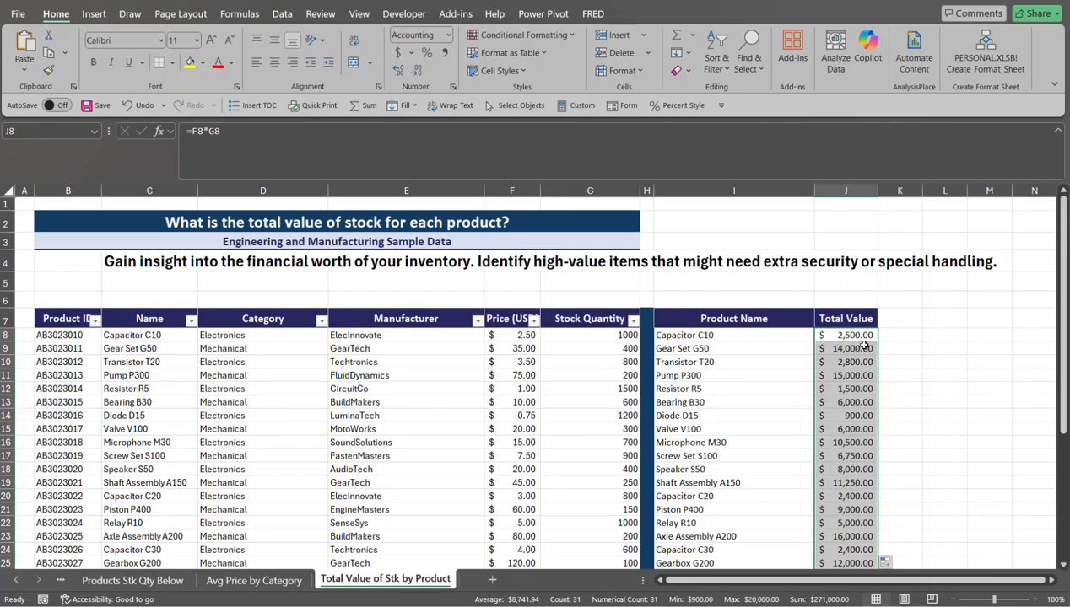
Step: Start a SUMPRODUCT formula in K8 with the price range F8:F38 as its first array
left_click(899, 337)
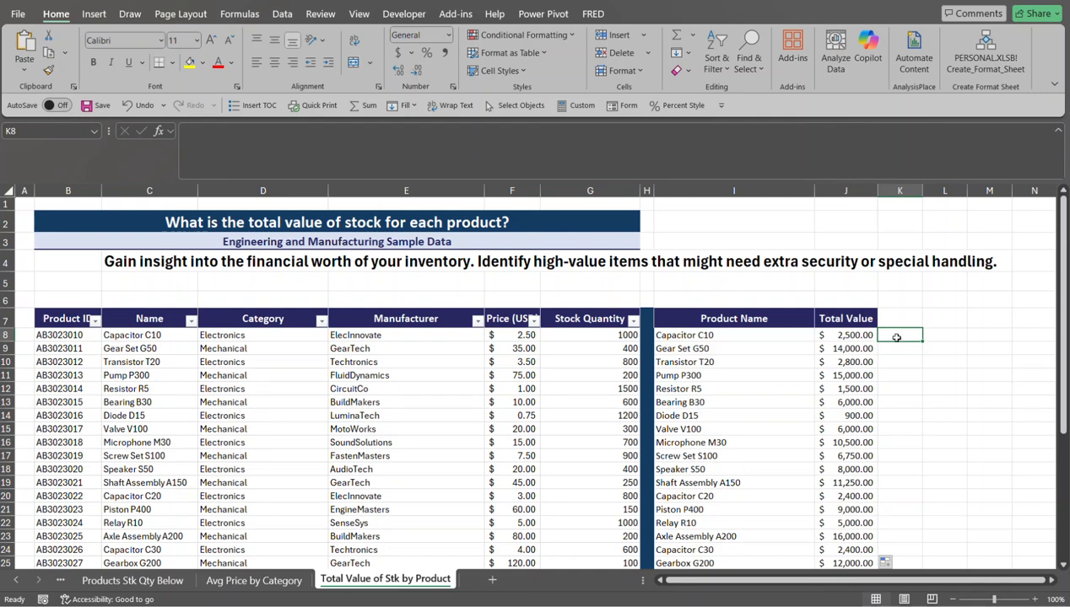
type("=")
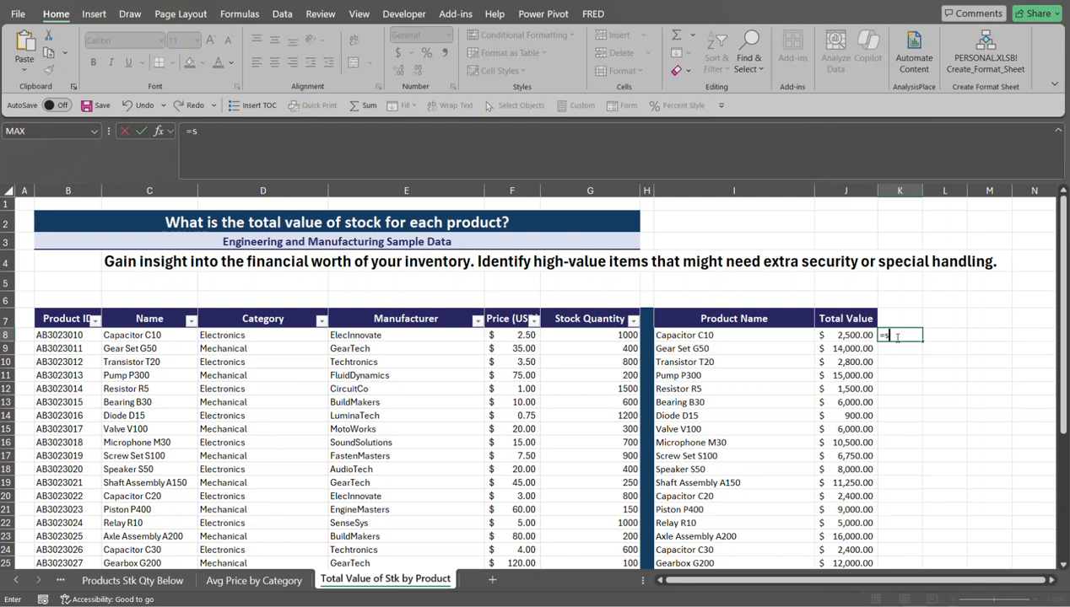
type("sumpr")
key("Tab")
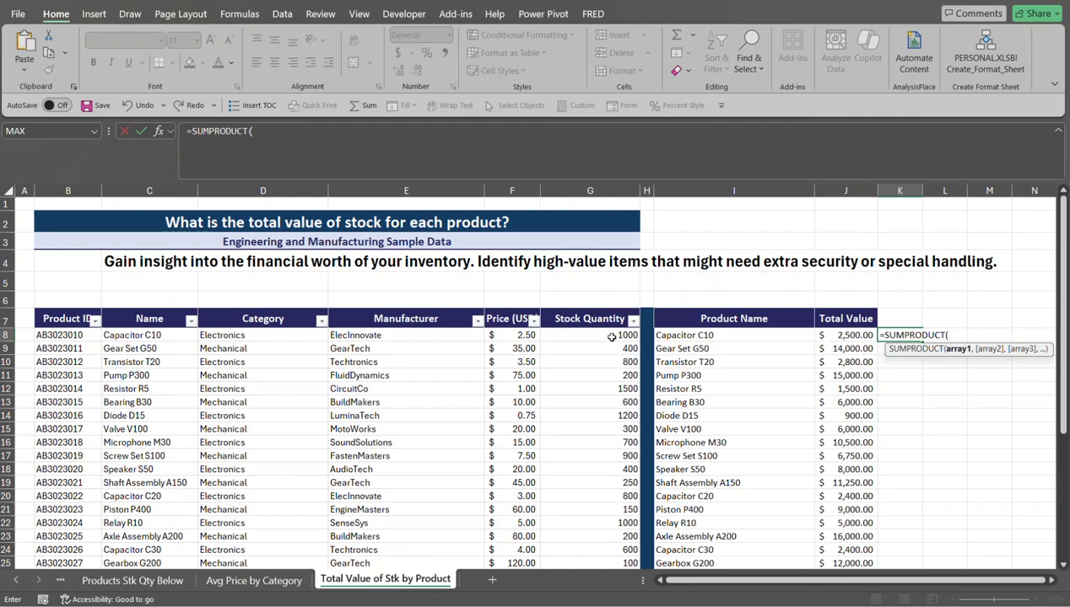
left_click(522, 336)
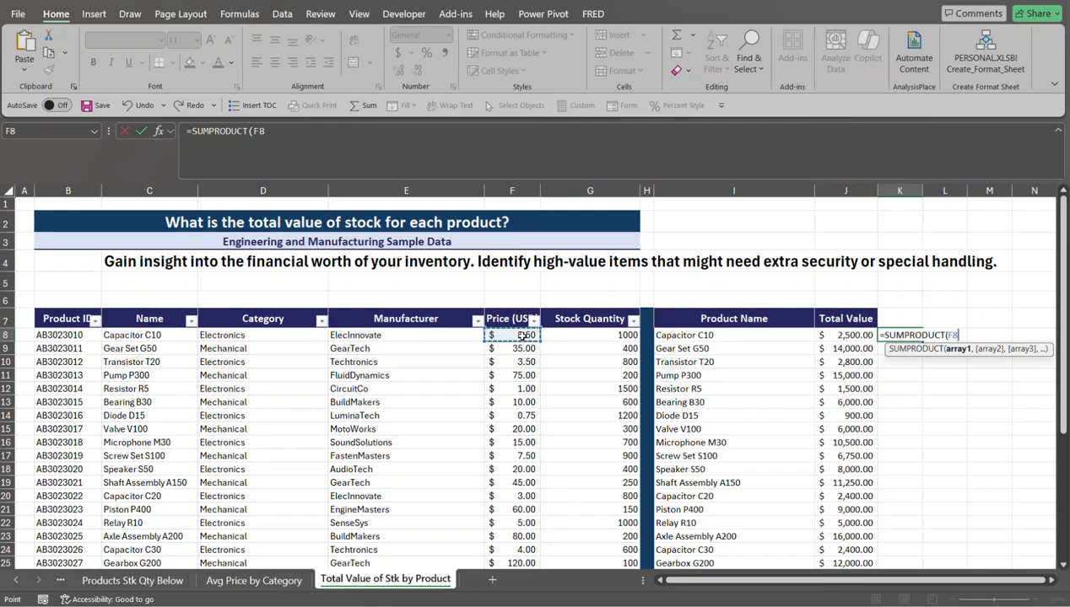
key("ctrl+shift+Down")
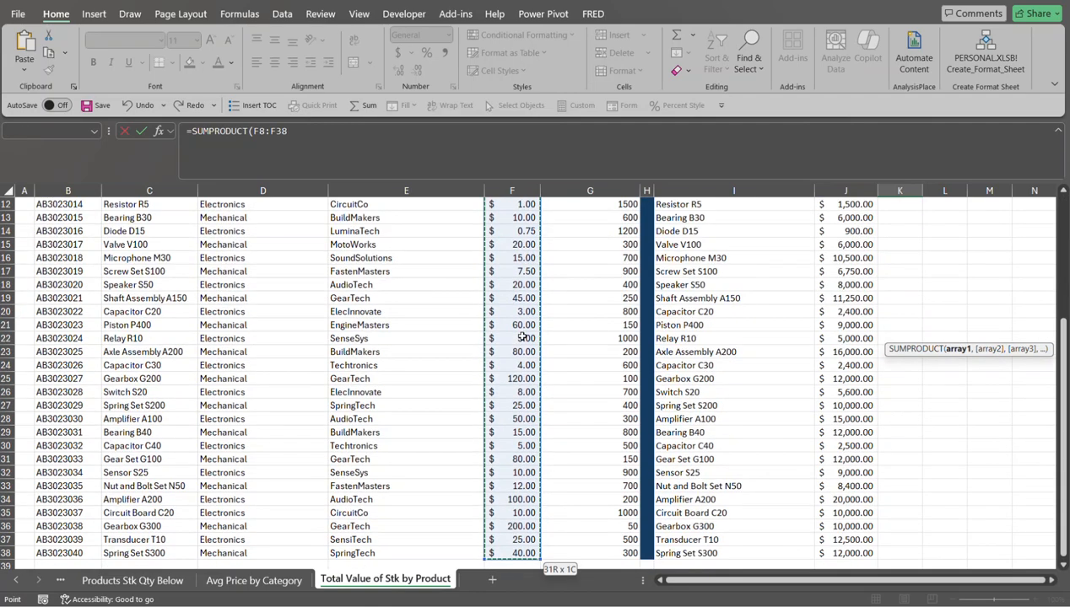
scroll(522, 337, "up", 4)
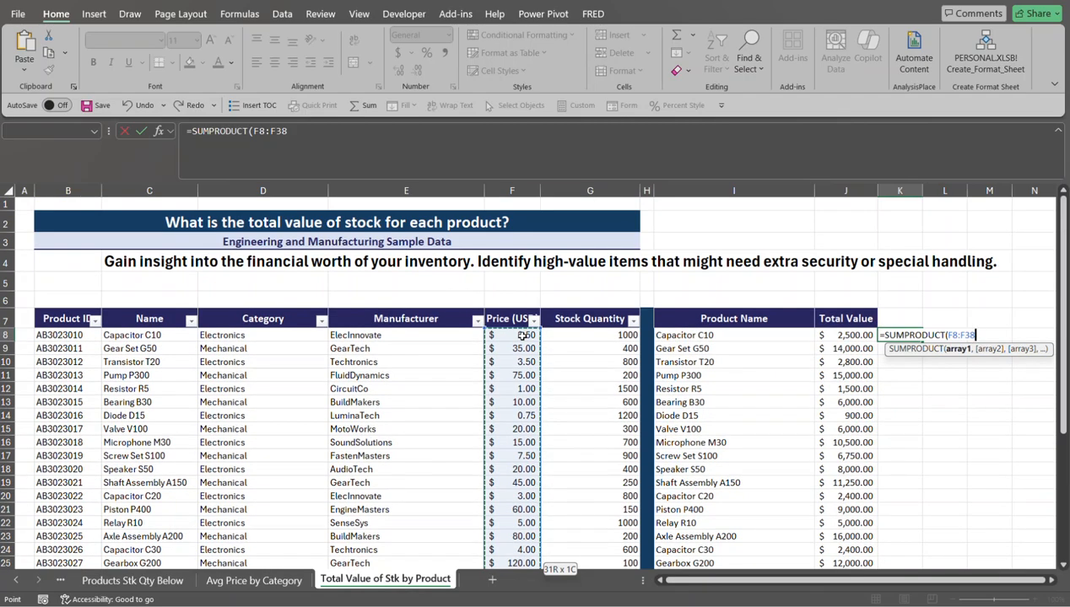
type(",")
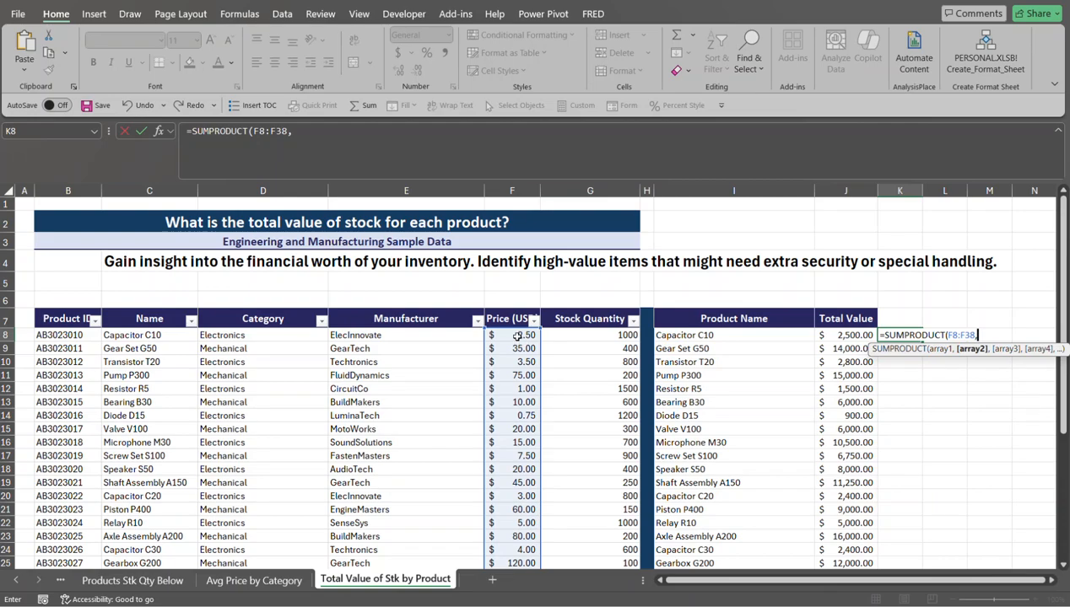
Step: Complete the K8 formula as =SUMPRODUCT(F8:F38,G8:G38) to calculate the combined value of all stock
left_click(558, 337)
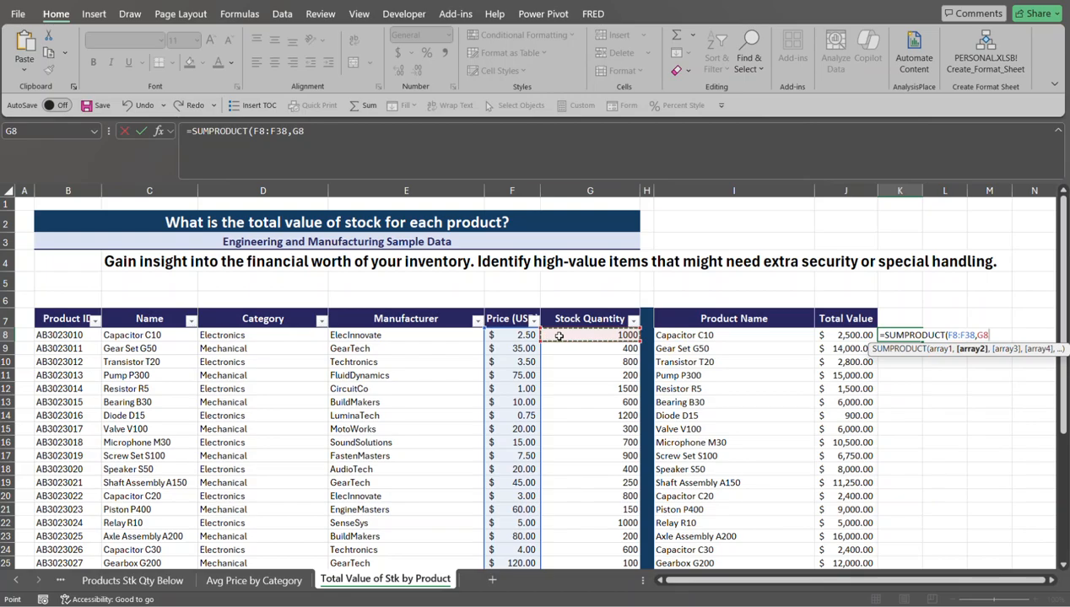
key("ctrl+shift+Down")
scroll(559, 337, "up", 4)
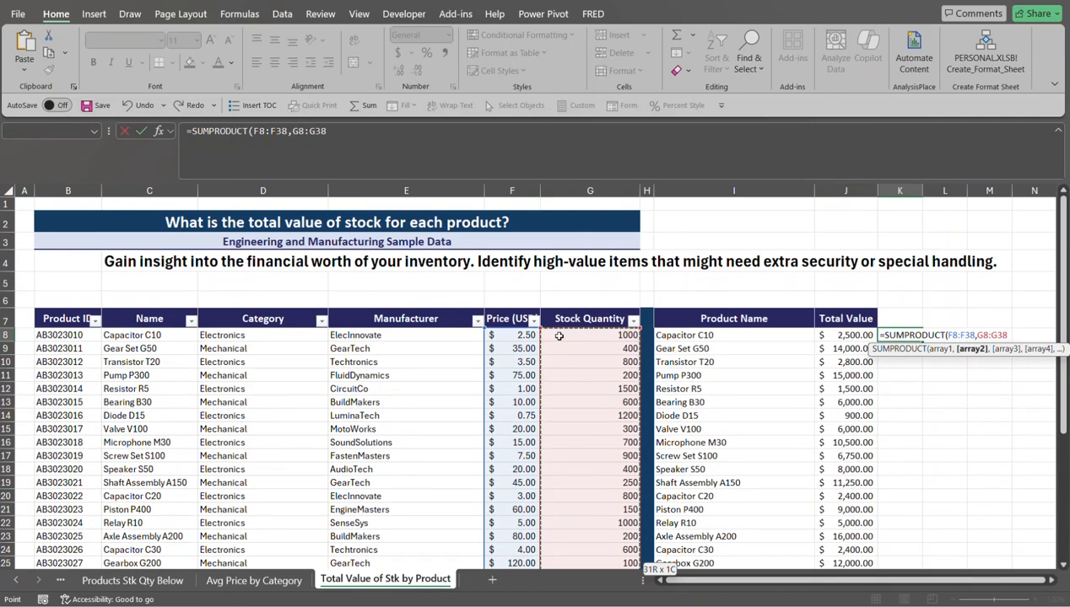
type(")")
key("Return")
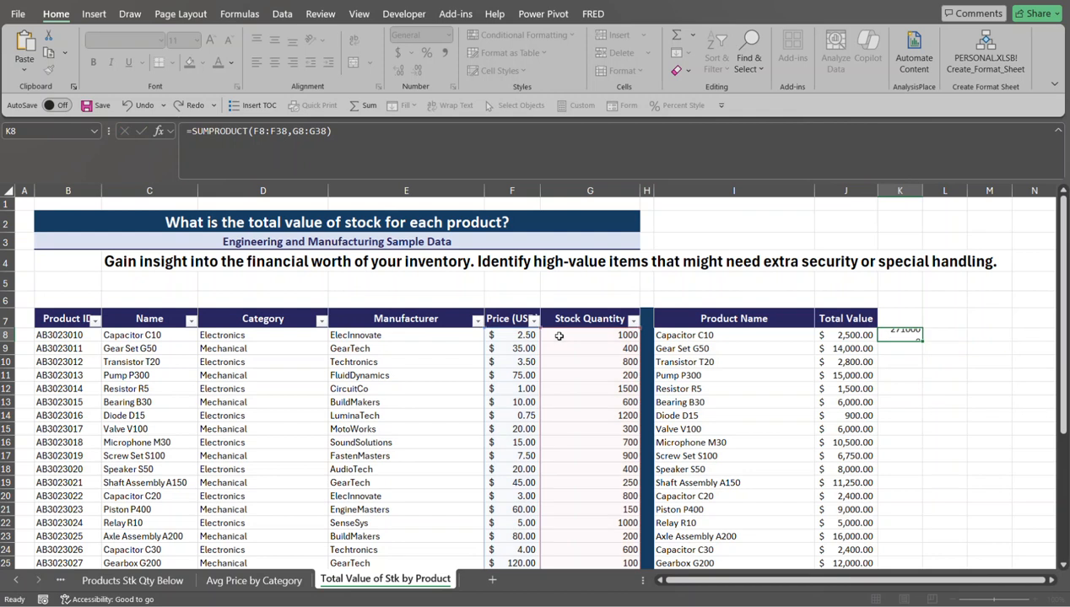